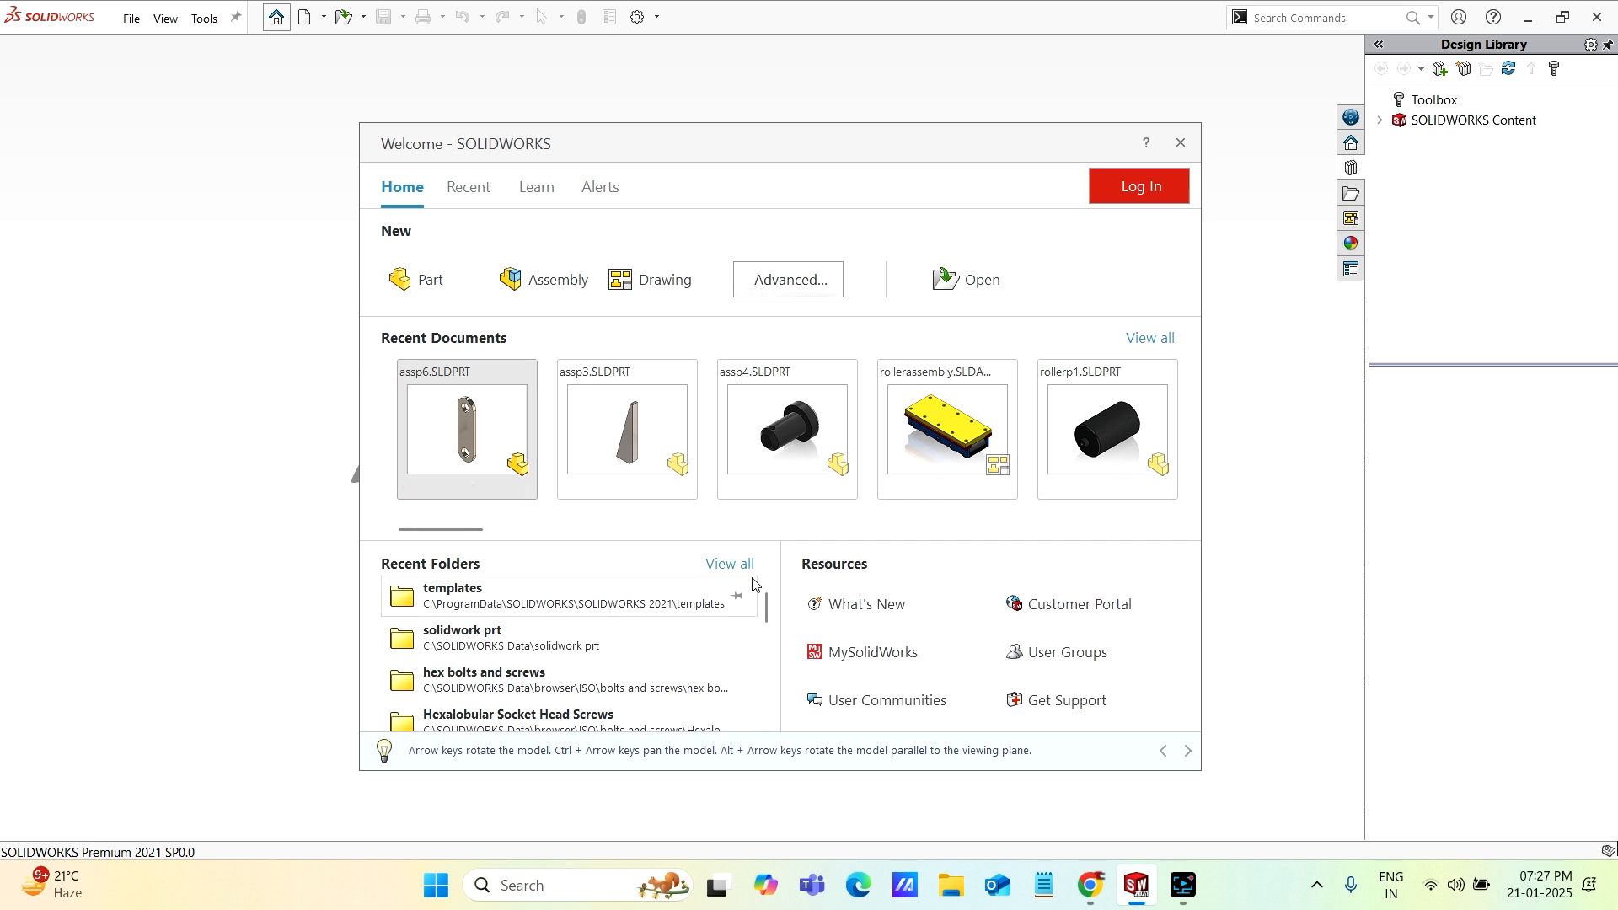
Dismiss the welcome window and create a new drawing from the Drawing template with the standard A (ANSI) Landscape sheet
left_click(1181, 144)
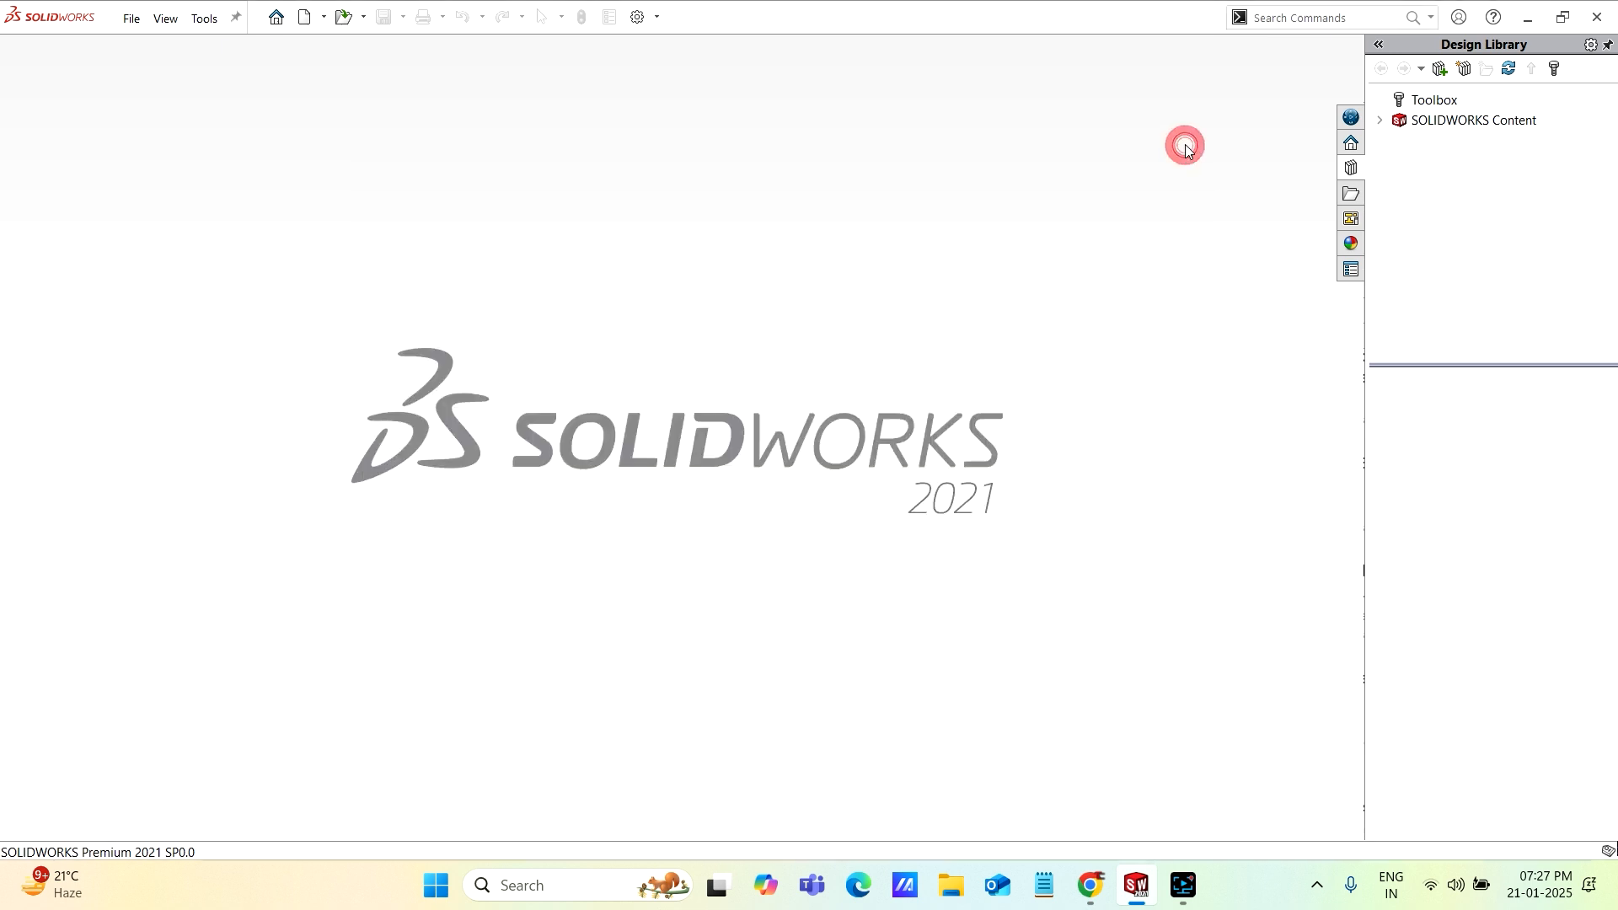
left_click(304, 17)
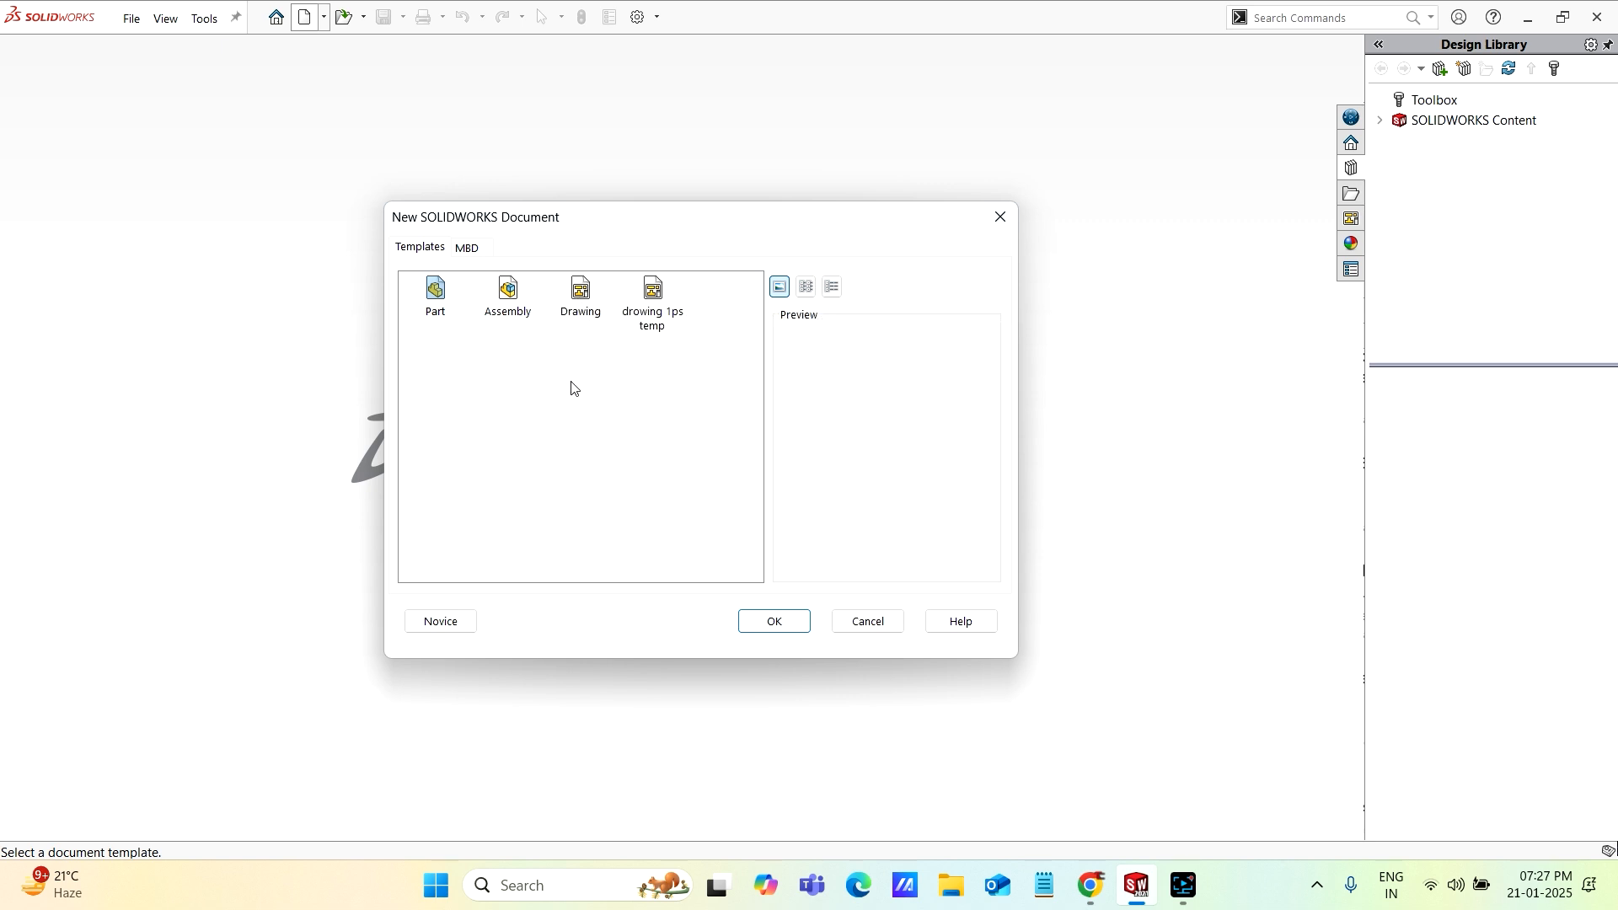
left_click(581, 292)
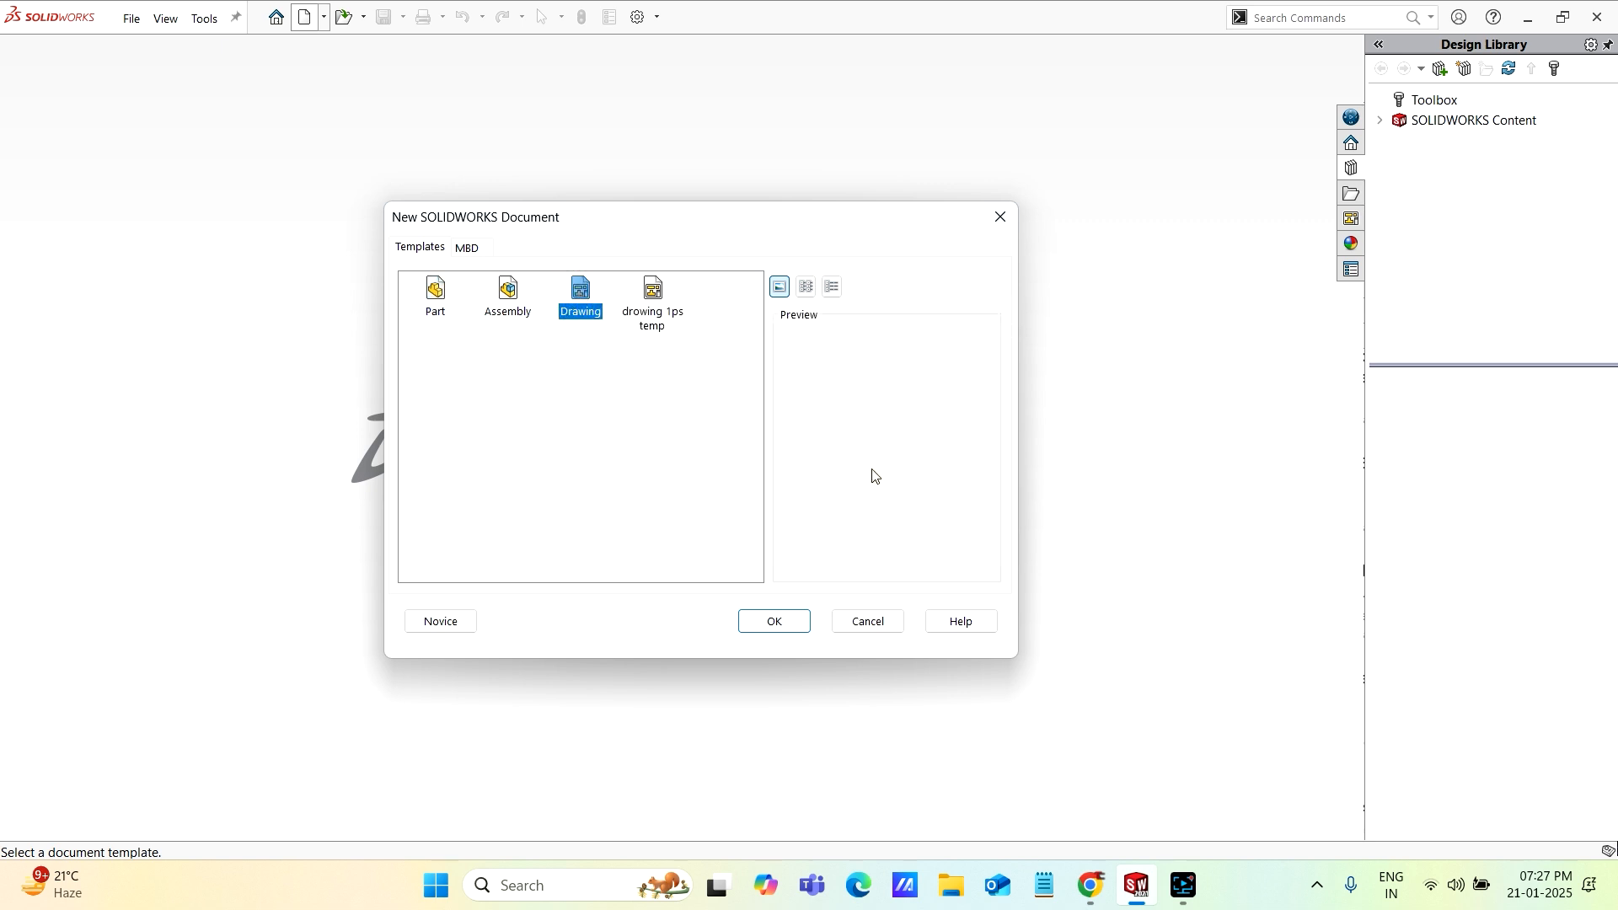
left_click(772, 621)
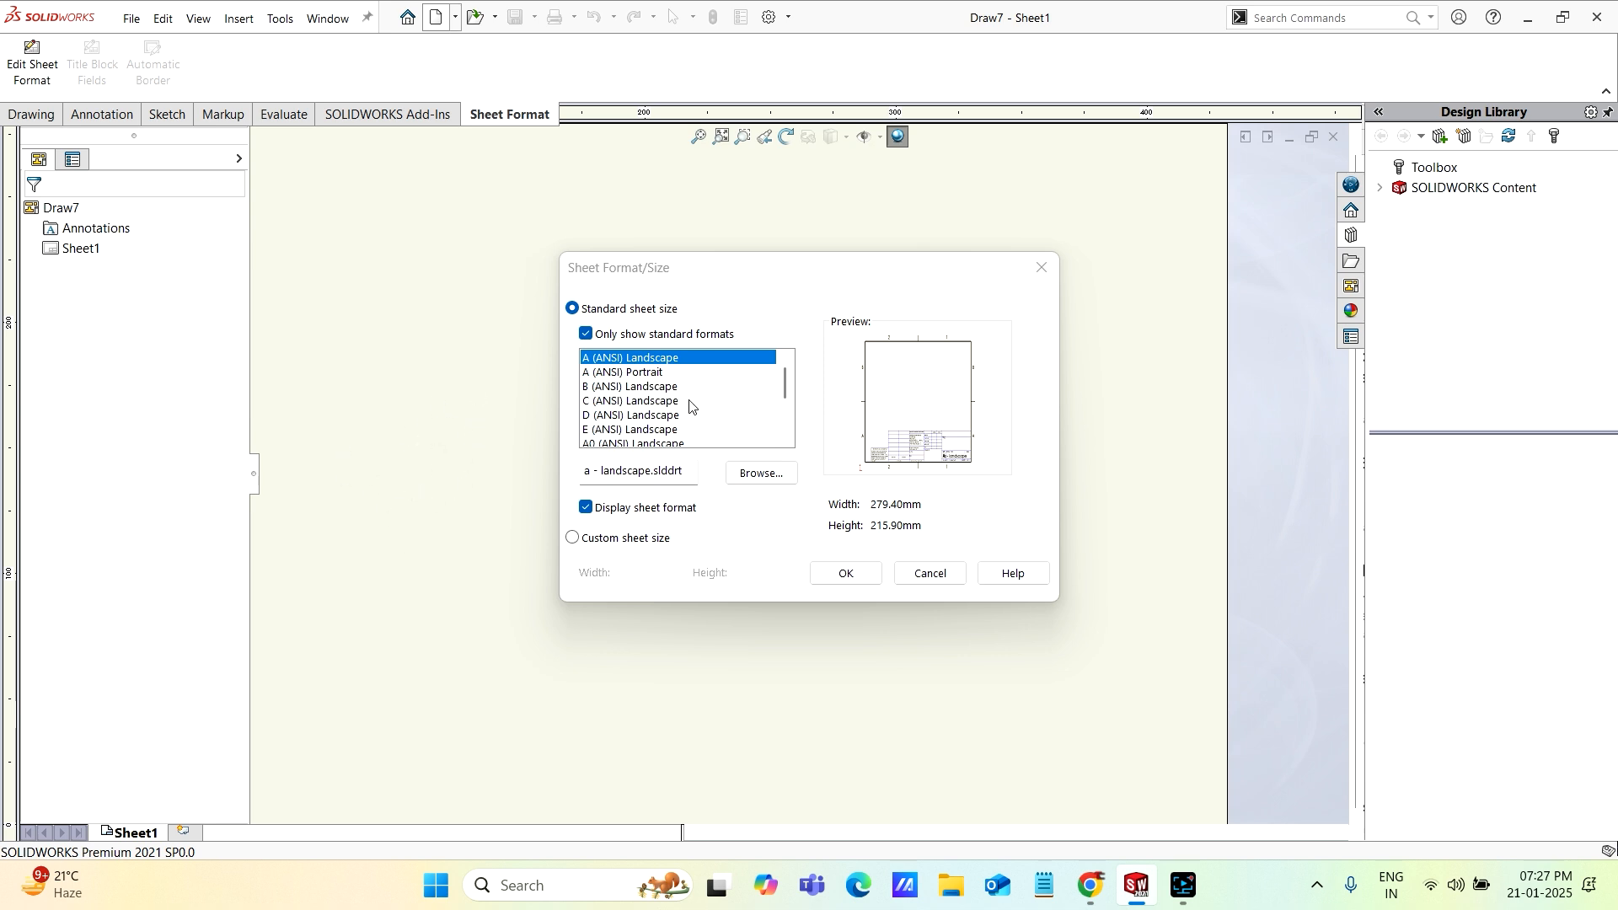
scroll(690, 407, "down", 2)
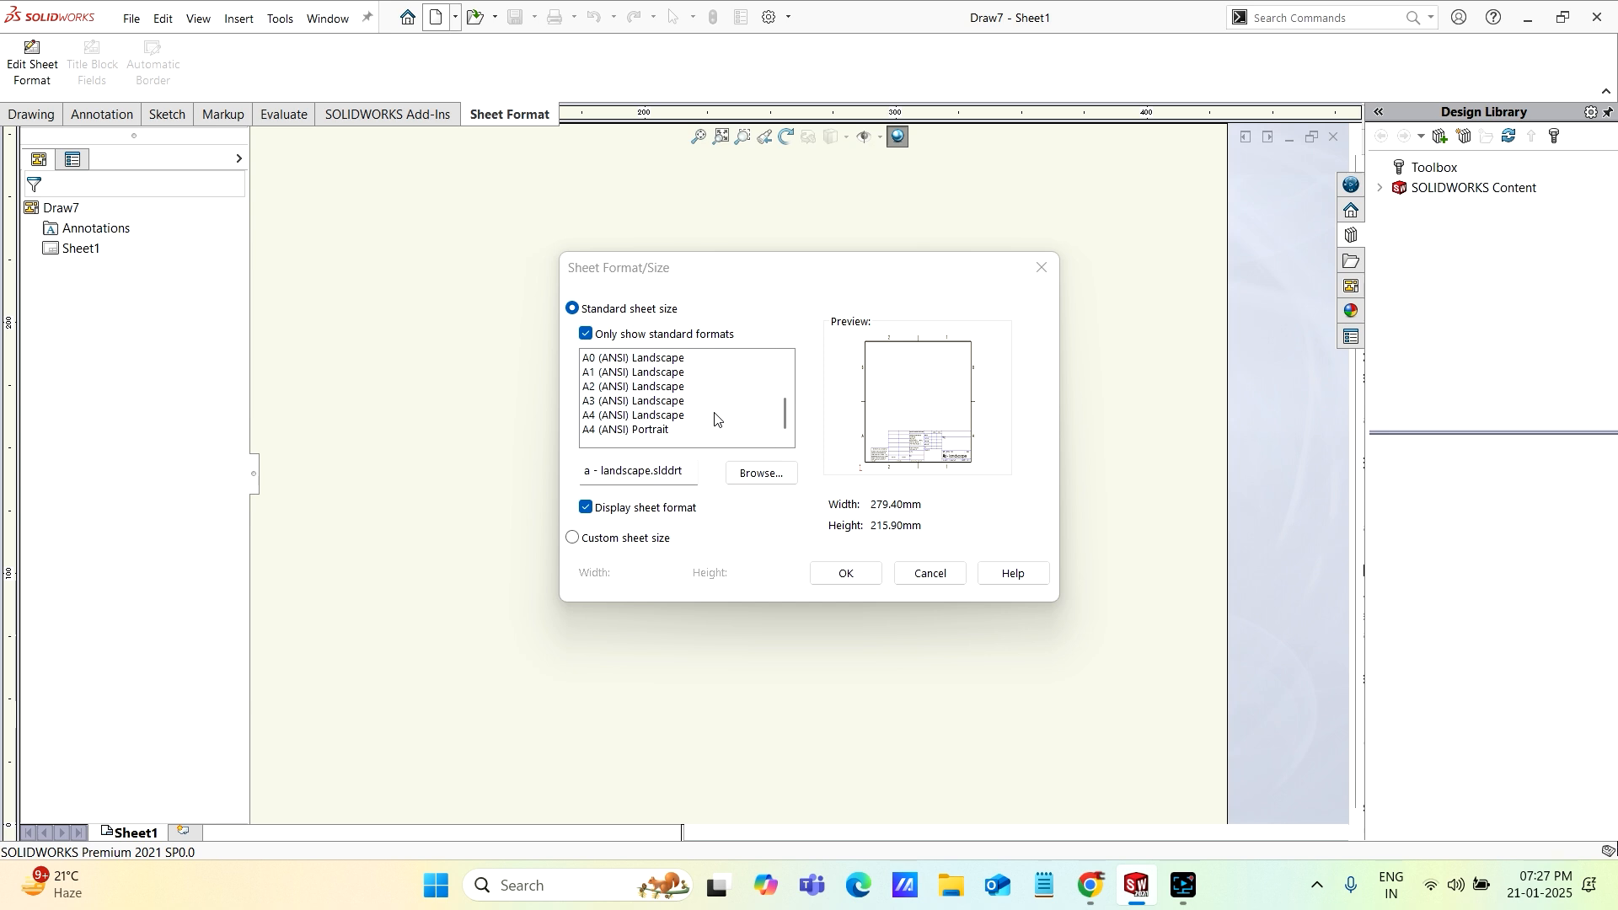
scroll(689, 413, "up", 2)
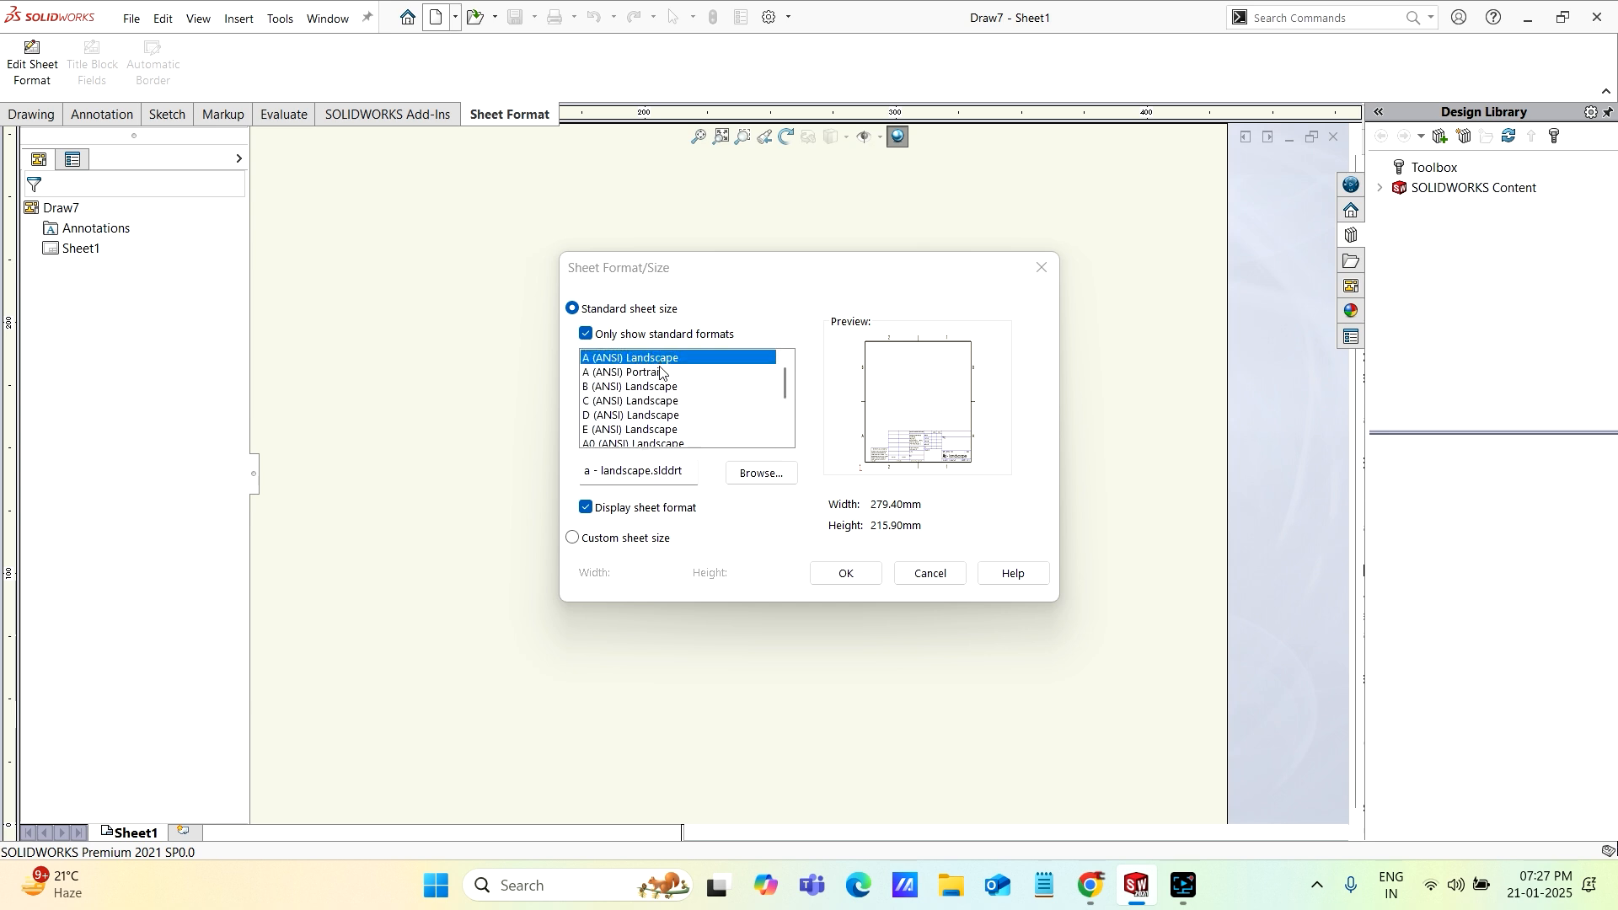
left_click(857, 576)
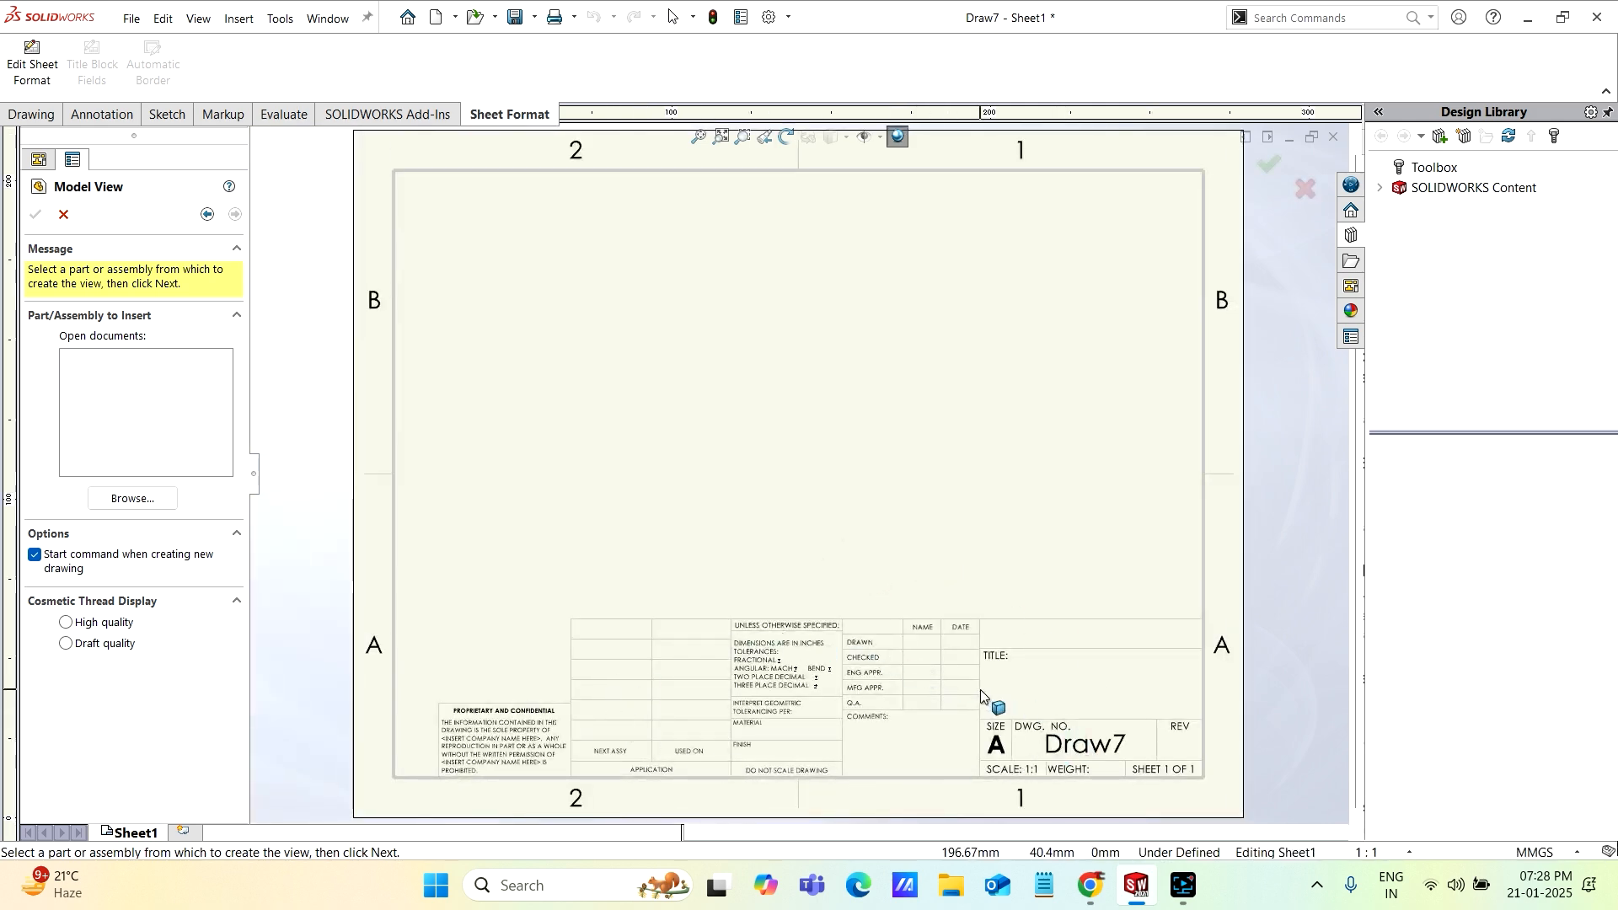
Examine the title block and border of the blank sheet, and close the drawing without saving
scroll(839, 582, "up", 3)
scroll(843, 578, "down", 5)
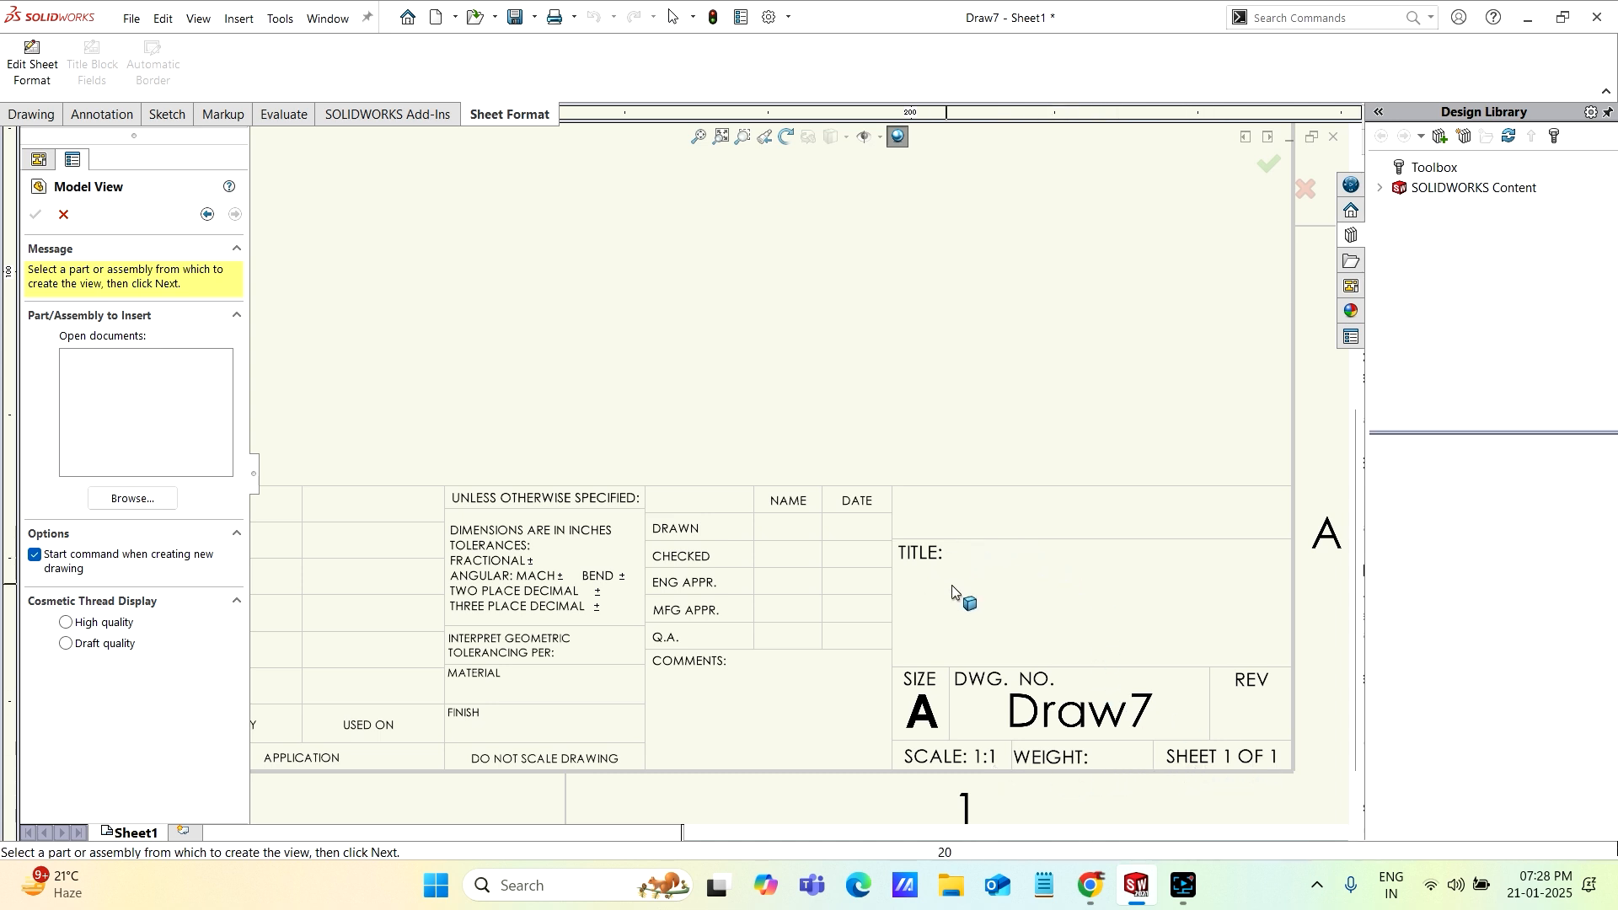
scroll(1189, 590, "down", 2)
scroll(1187, 589, "up", 2)
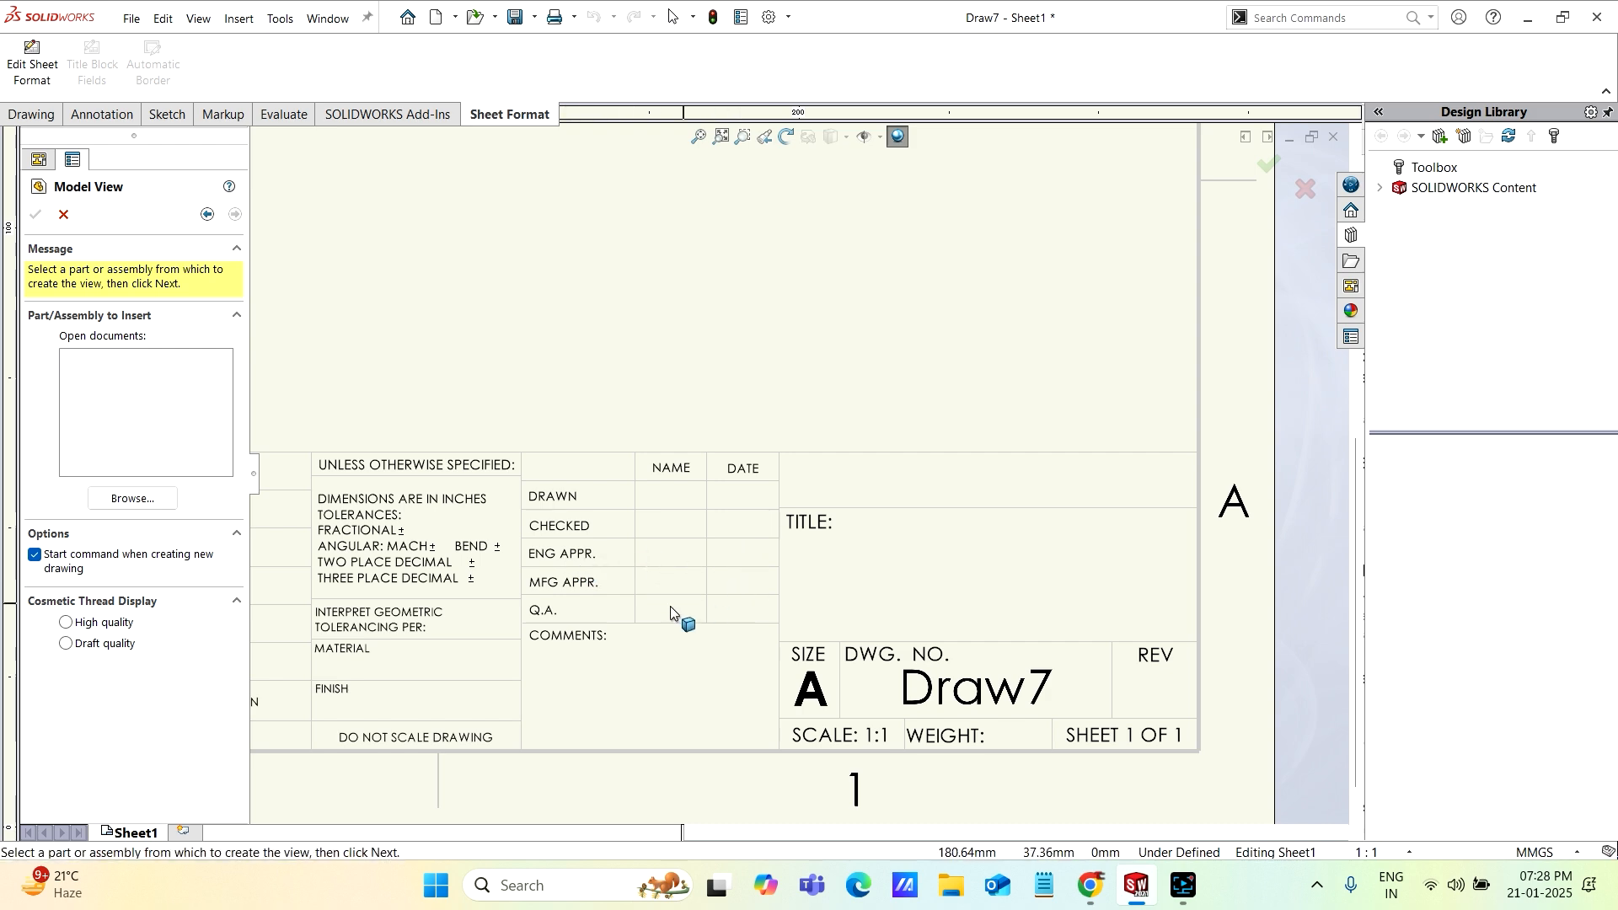
scroll(625, 639, "down", 2)
scroll(641, 637, "up", 2)
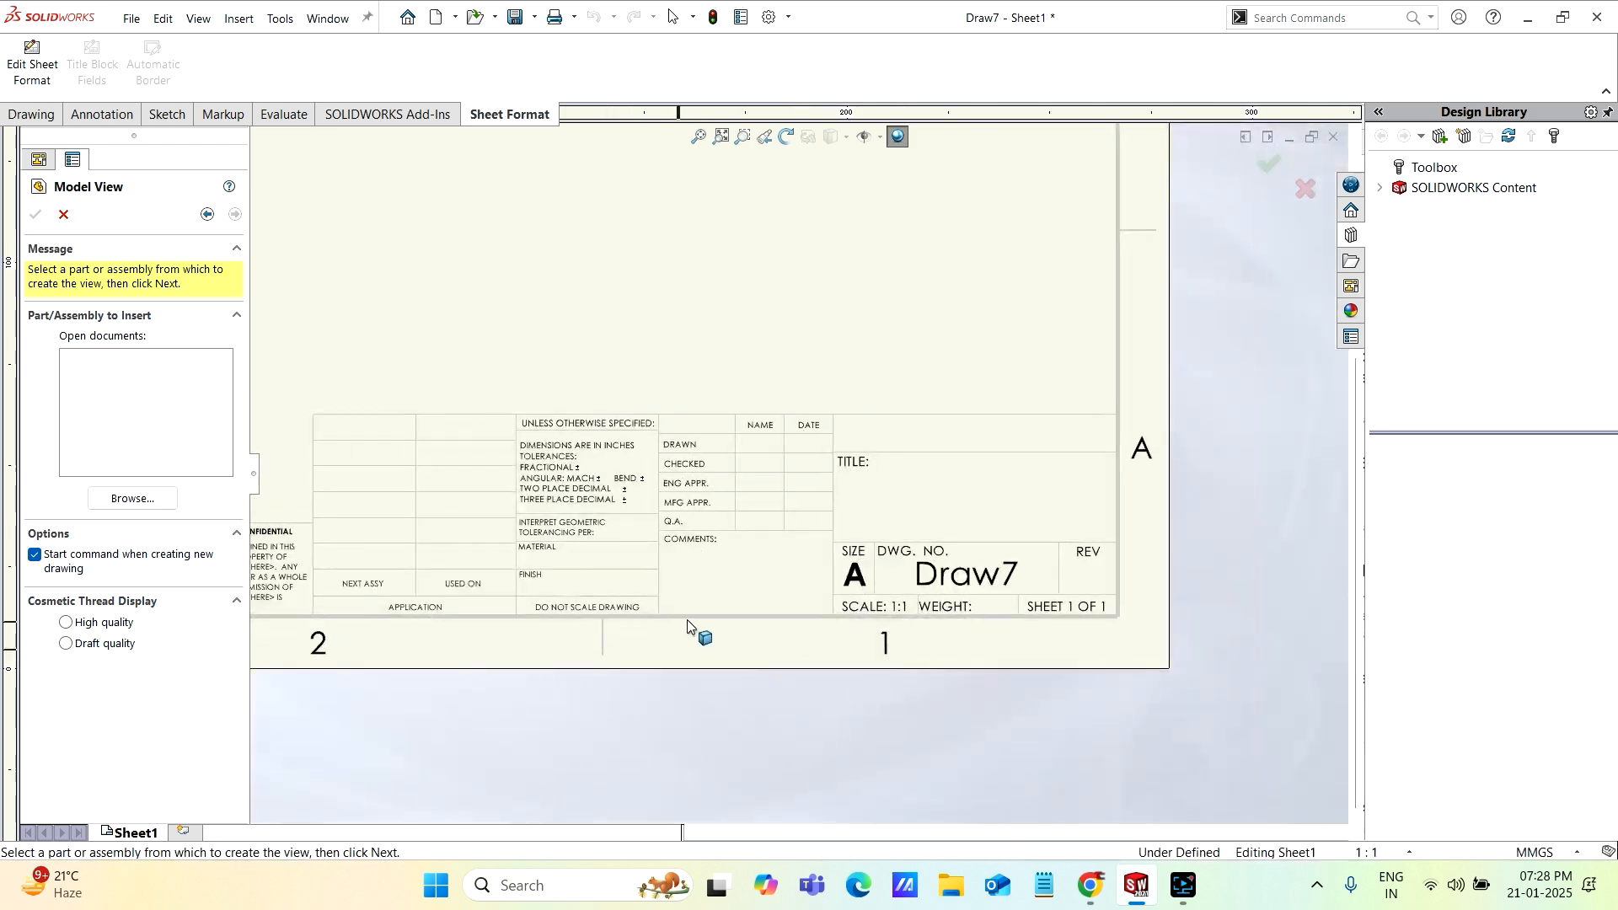
scroll(729, 535, "up", 3)
scroll(705, 261, "down", 3)
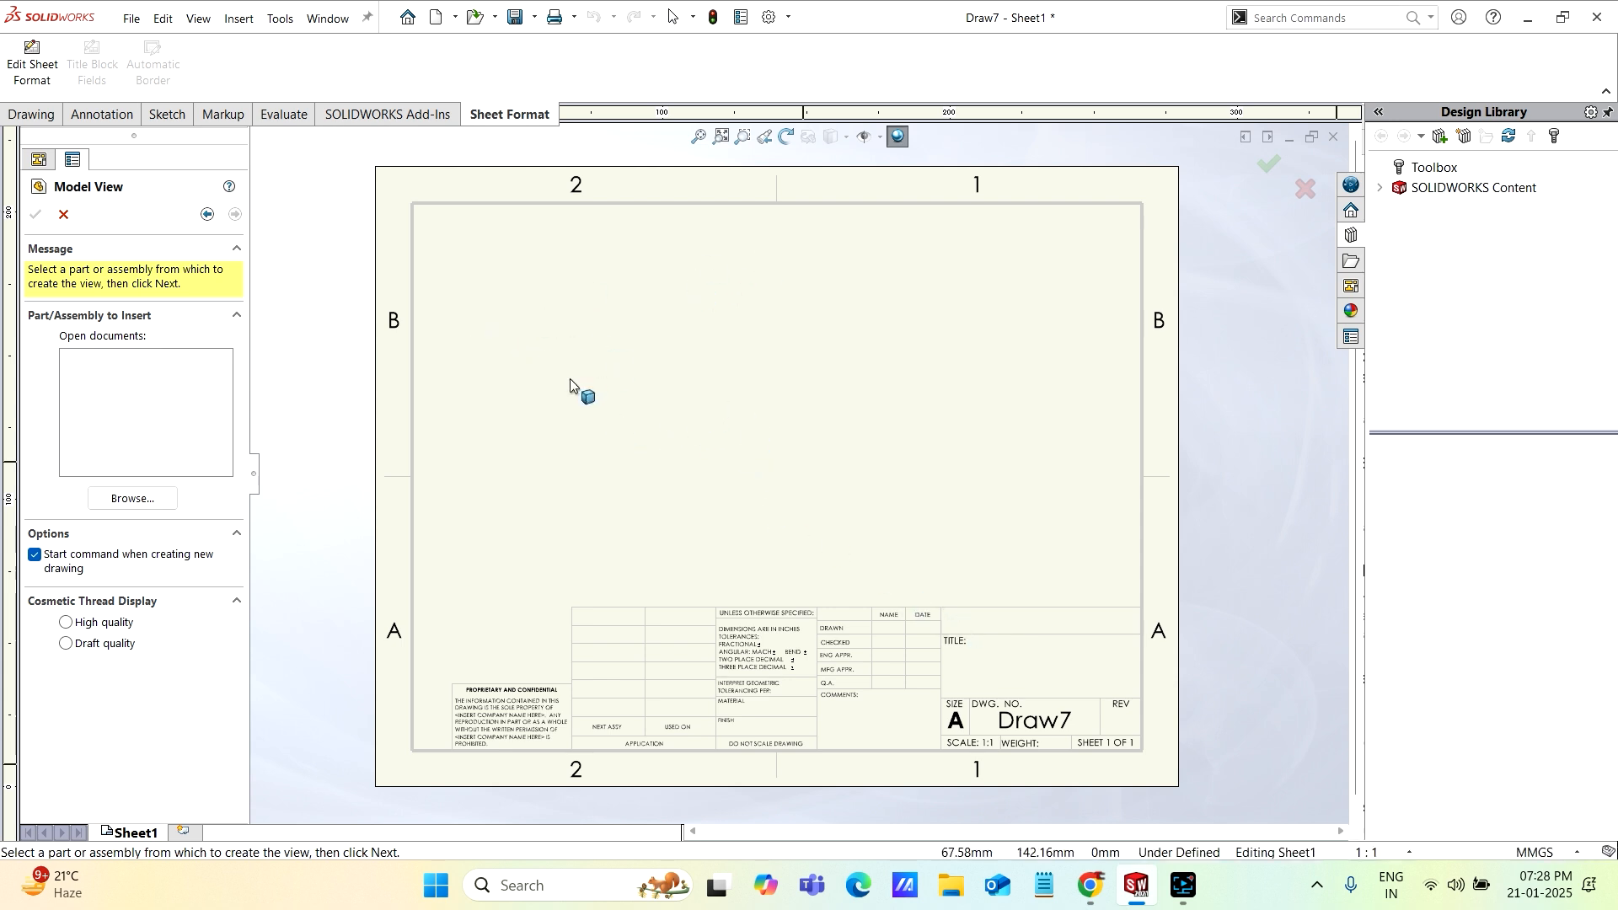
left_click(1333, 136)
left_click(786, 467)
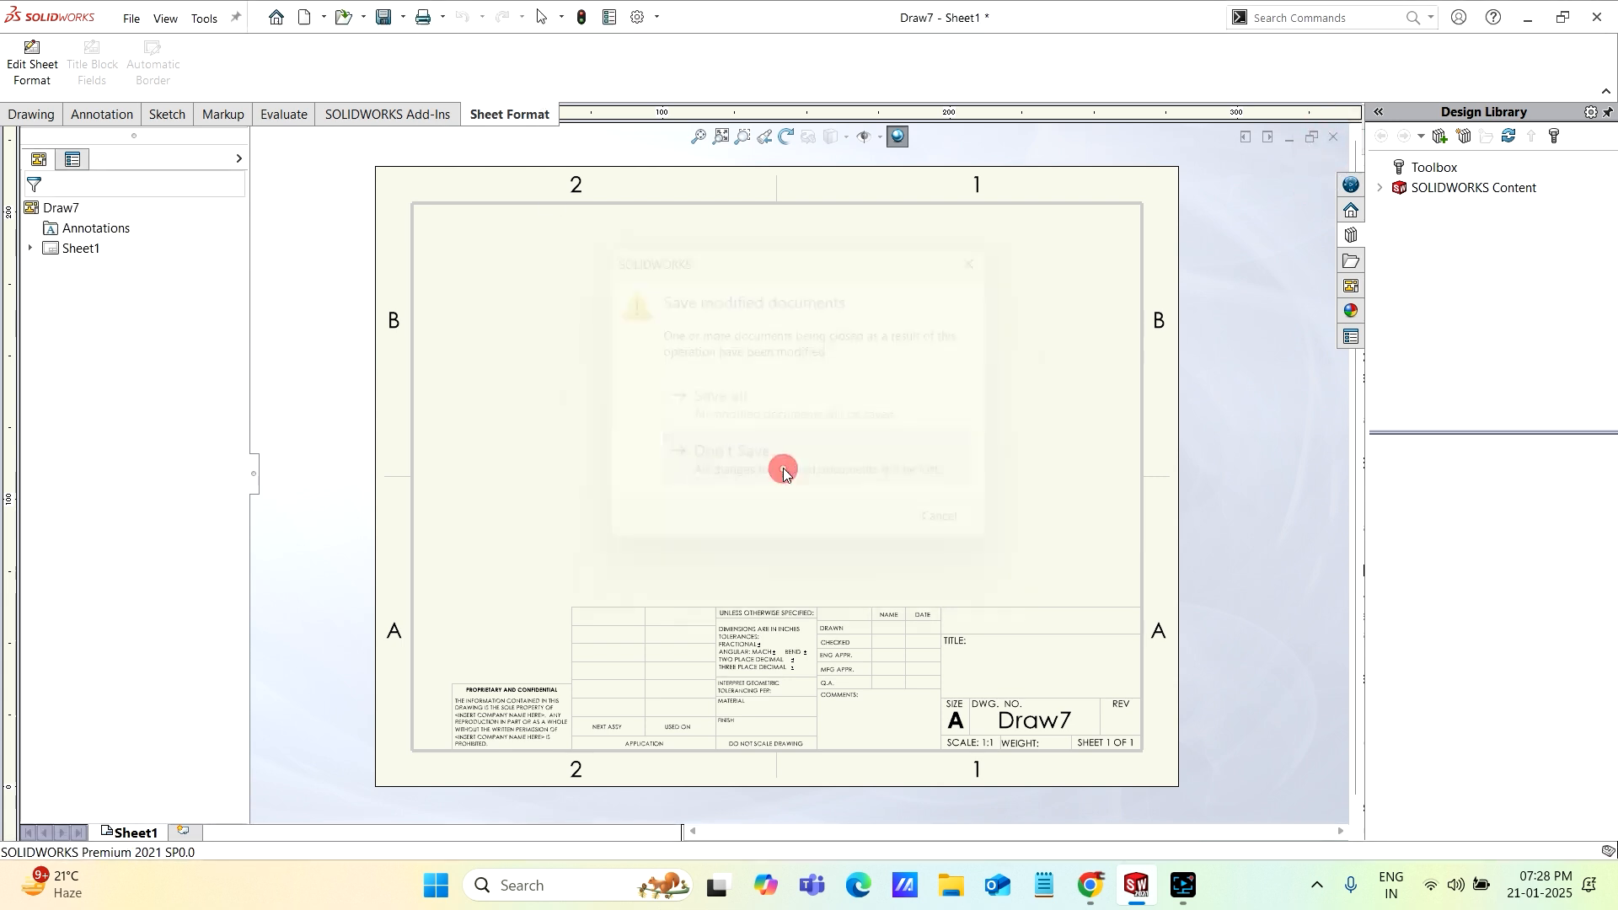
Create a fresh drawing from the Drawing template, using the A (ANSI) Landscape sheet with its sheet format displayed
left_click(305, 17)
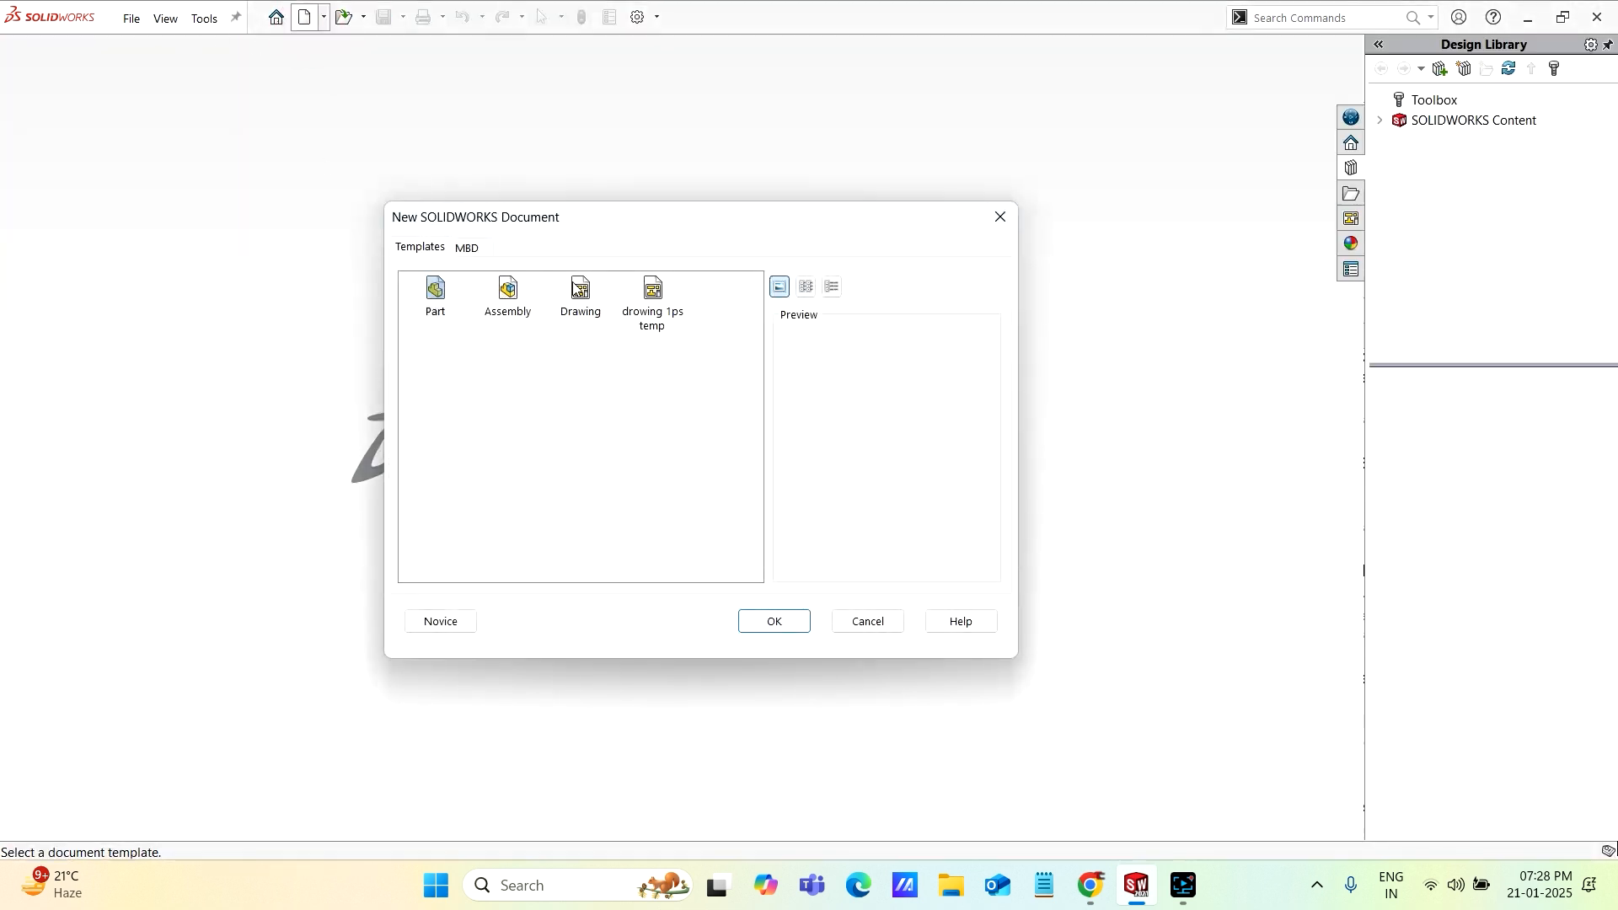
left_click(580, 297)
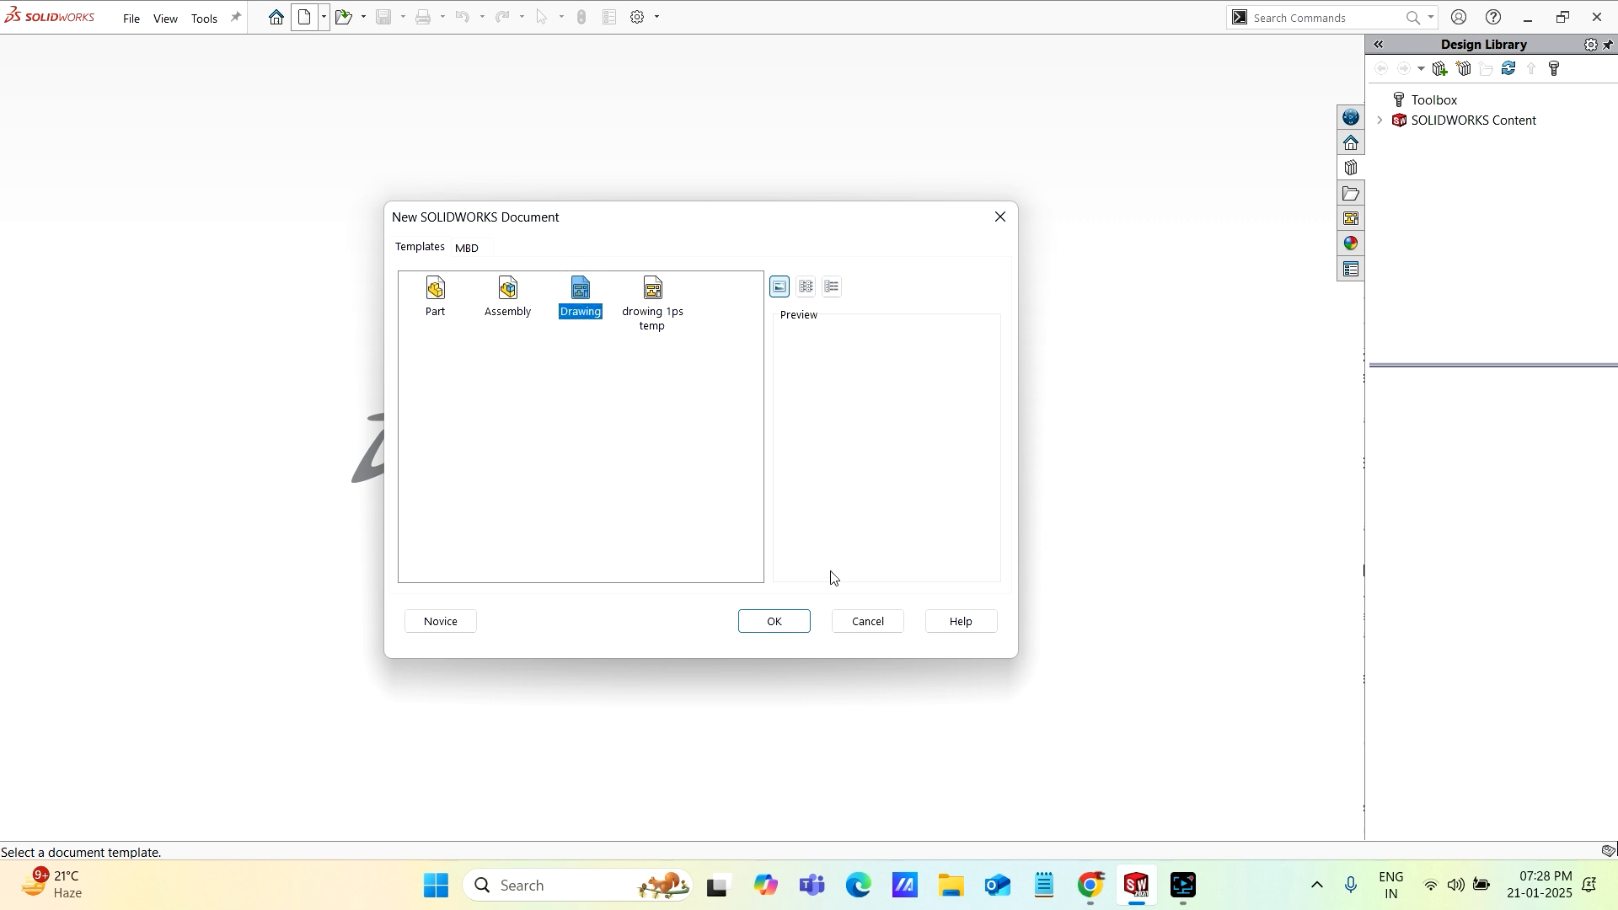
left_click(794, 626)
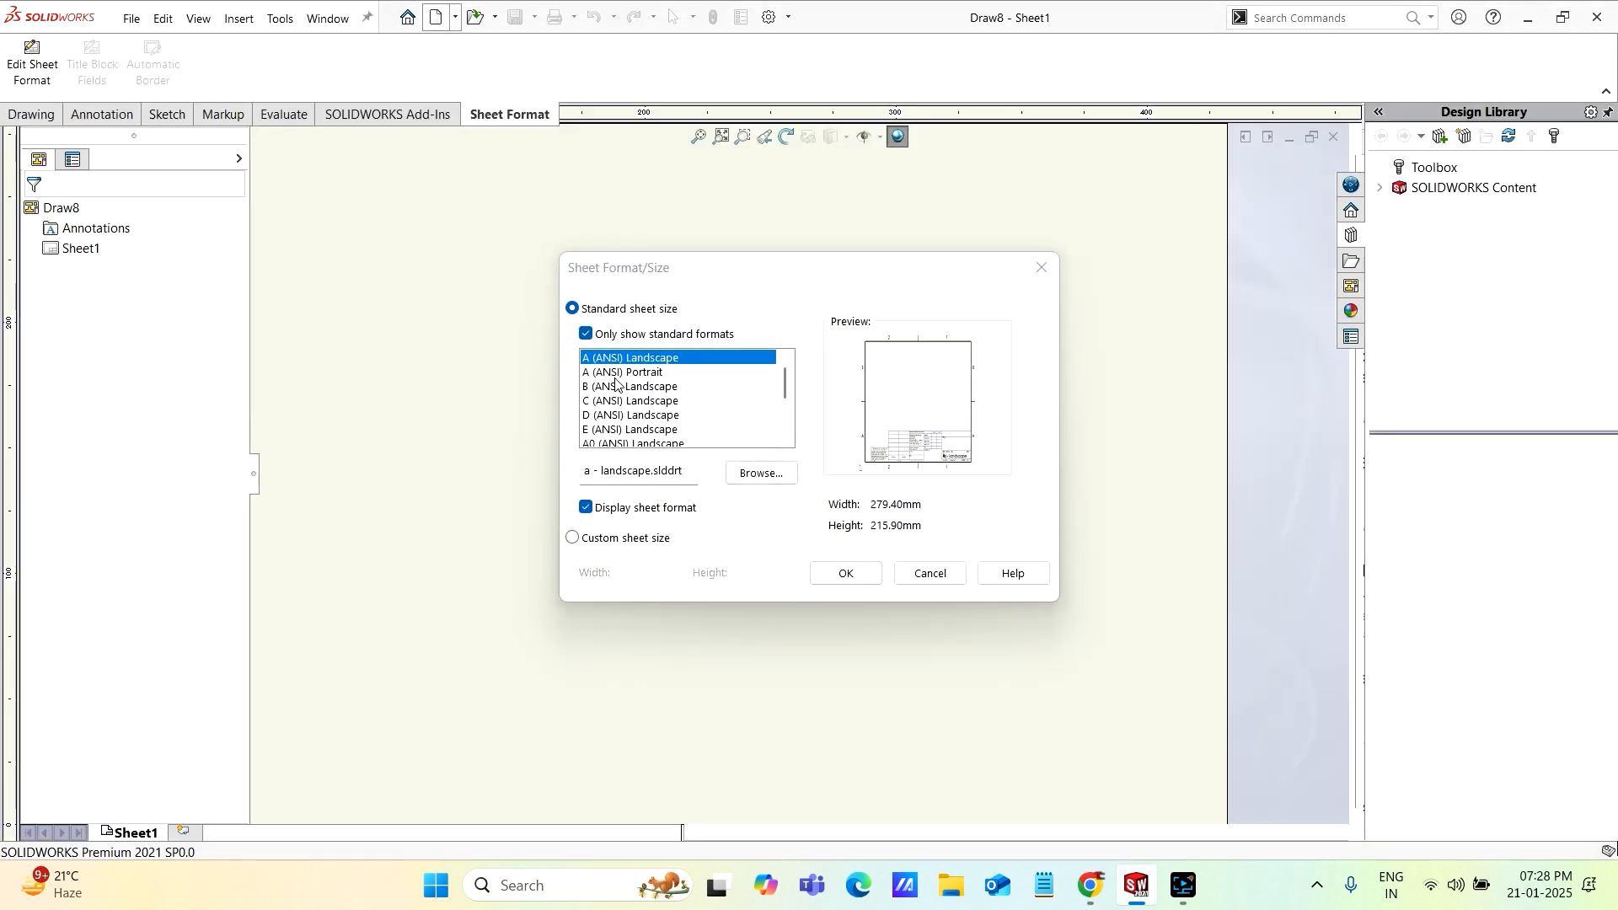
scroll(607, 393, "down", 2)
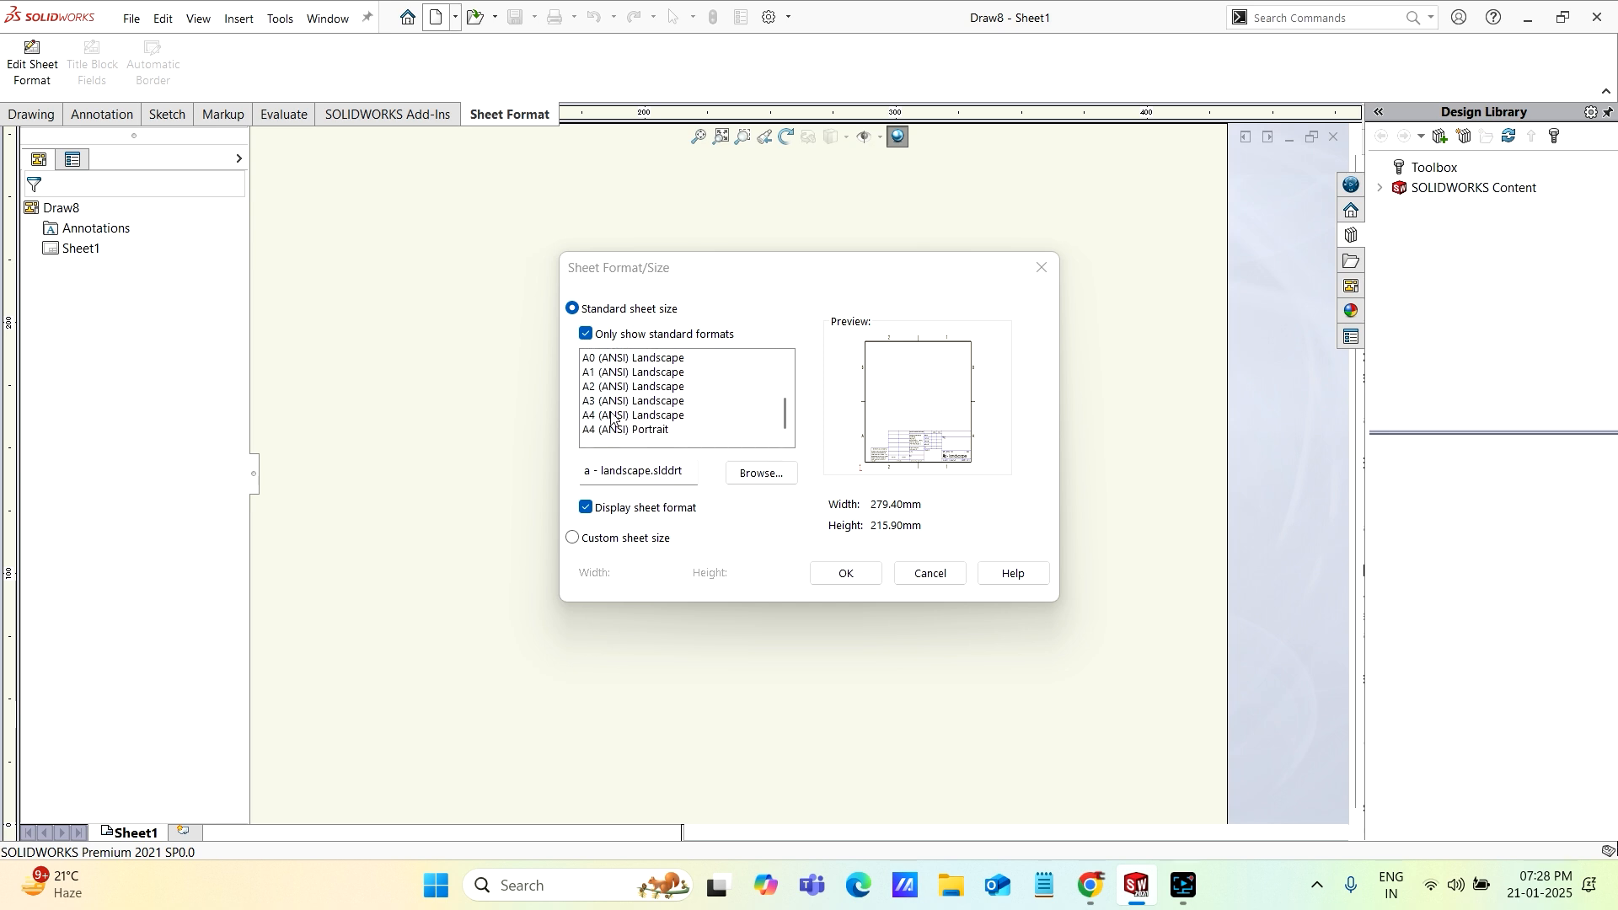
scroll(613, 411, "up", 3)
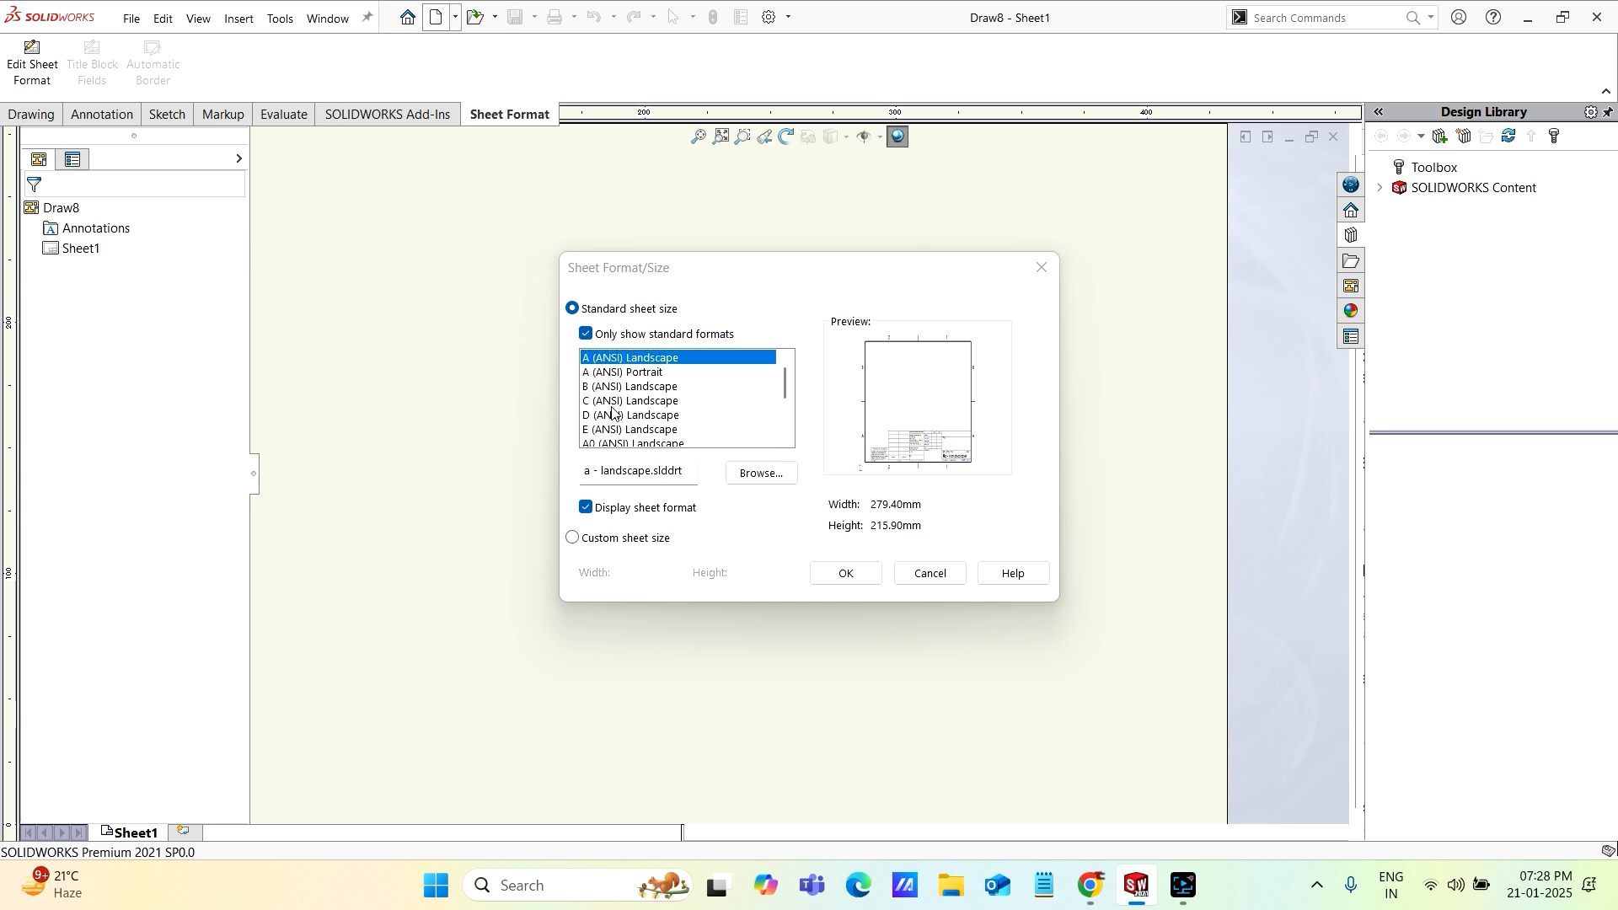
left_click(849, 572)
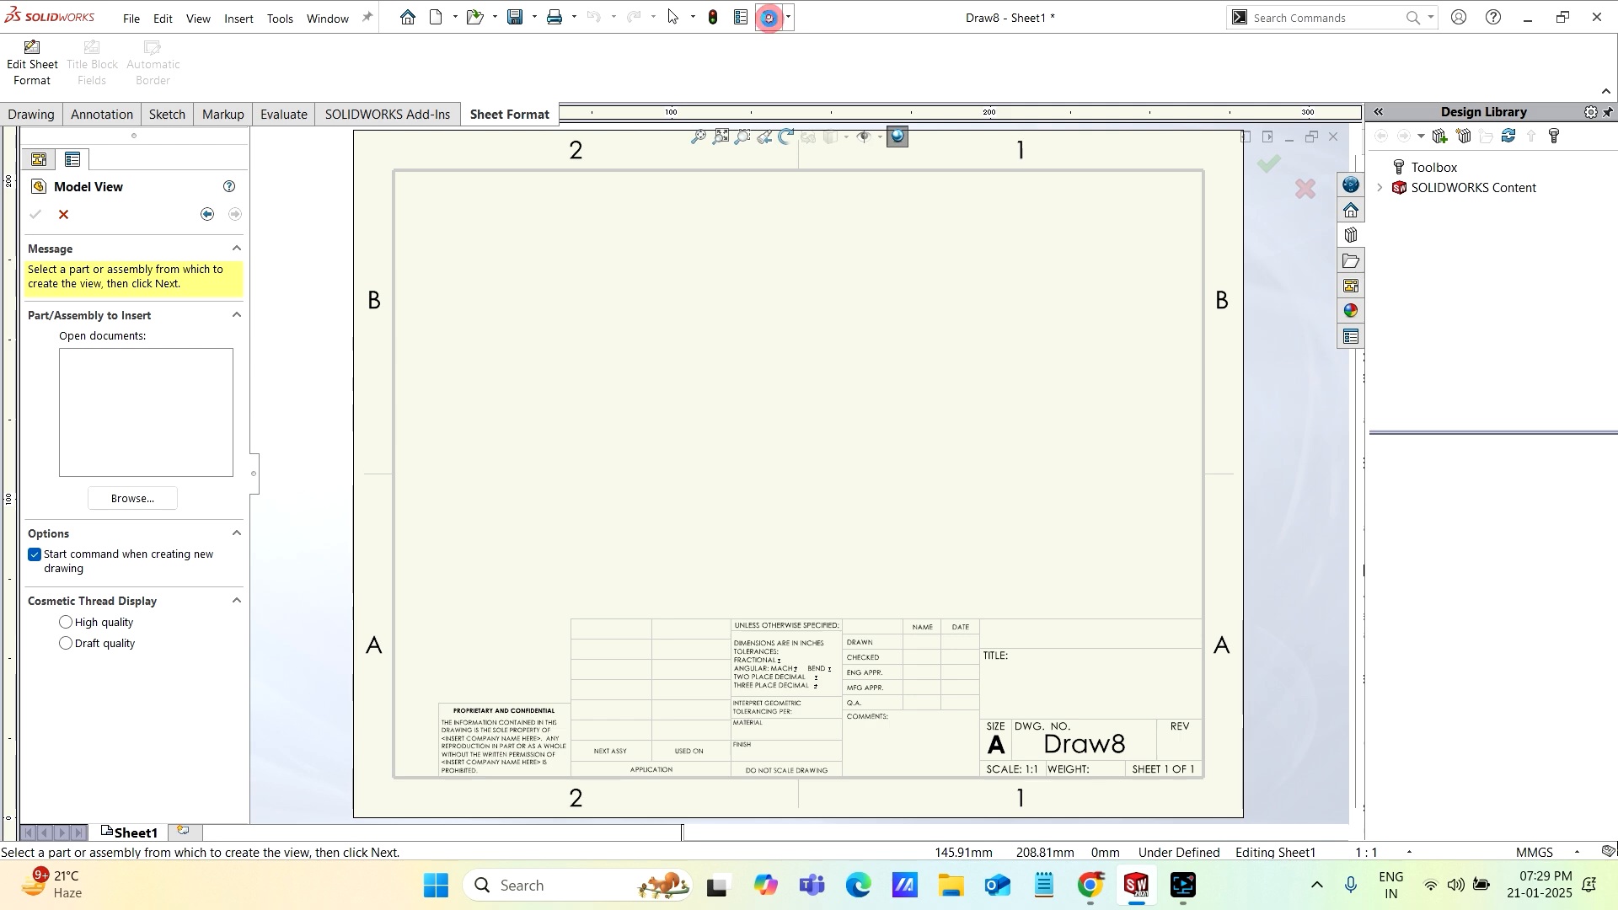
Set the overall drafting standard to ISO in the drawing's document properties
left_click(770, 17)
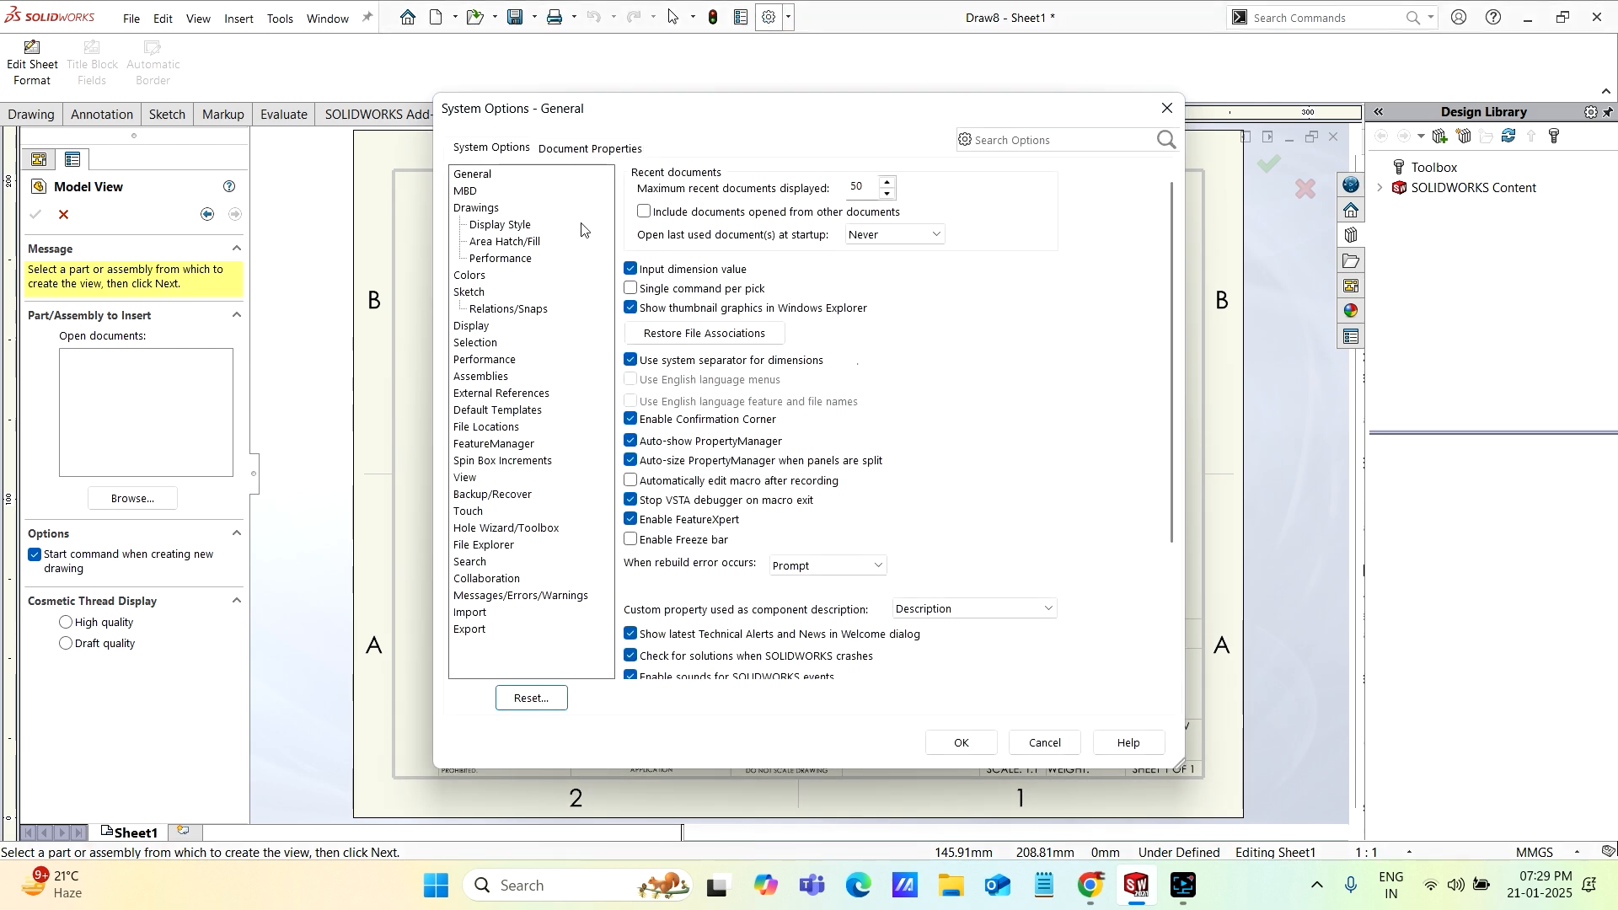
left_click(591, 148)
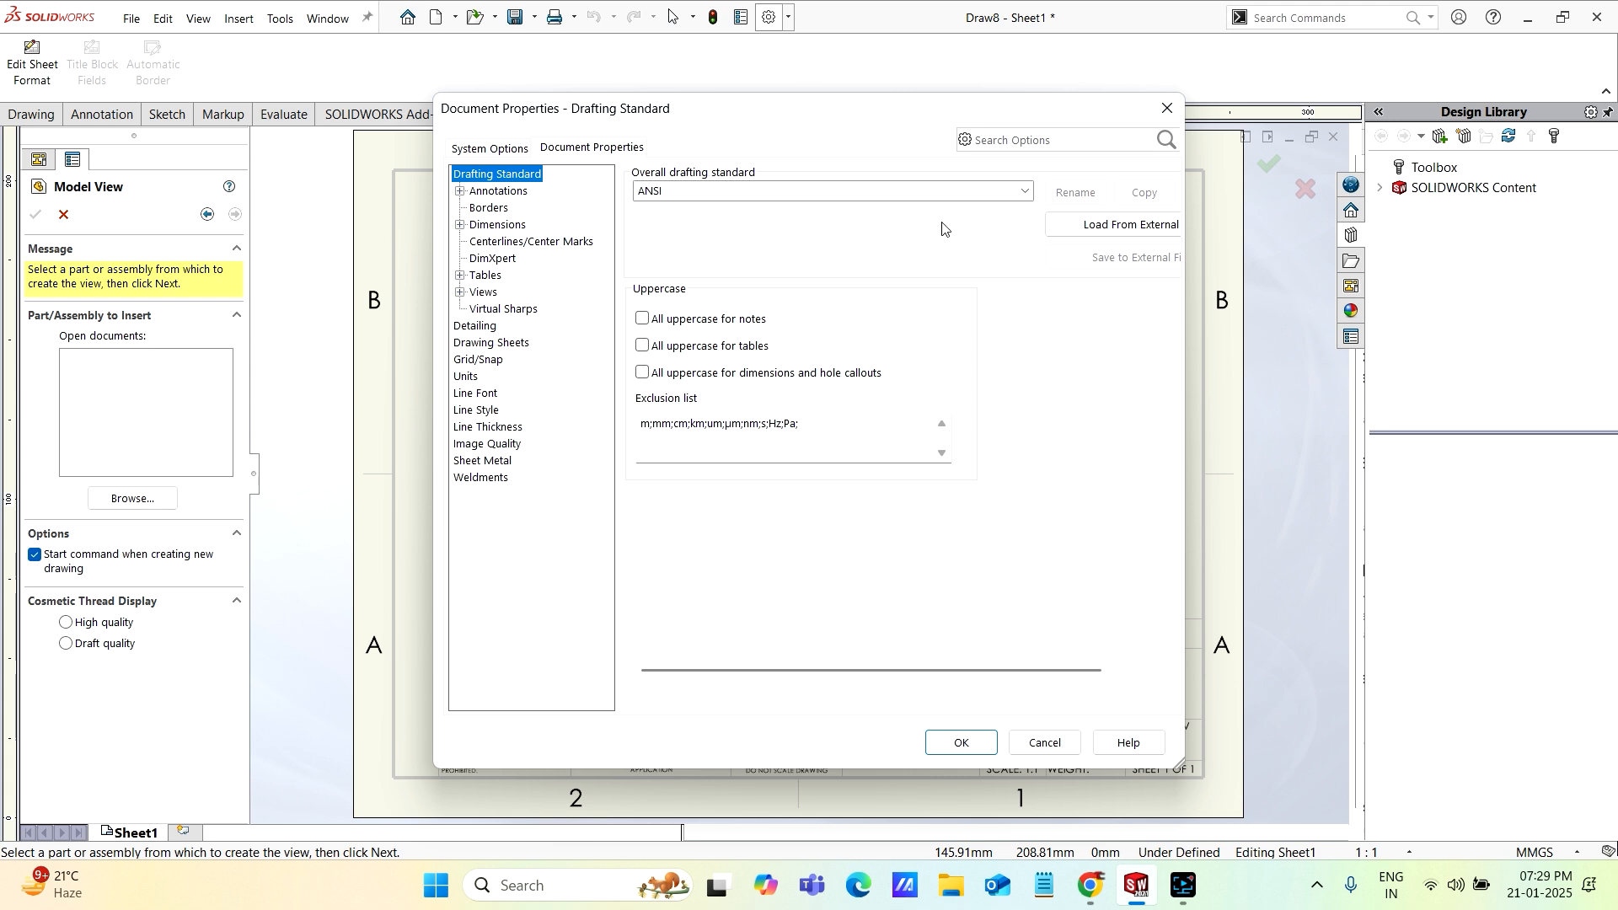
left_click(1025, 192)
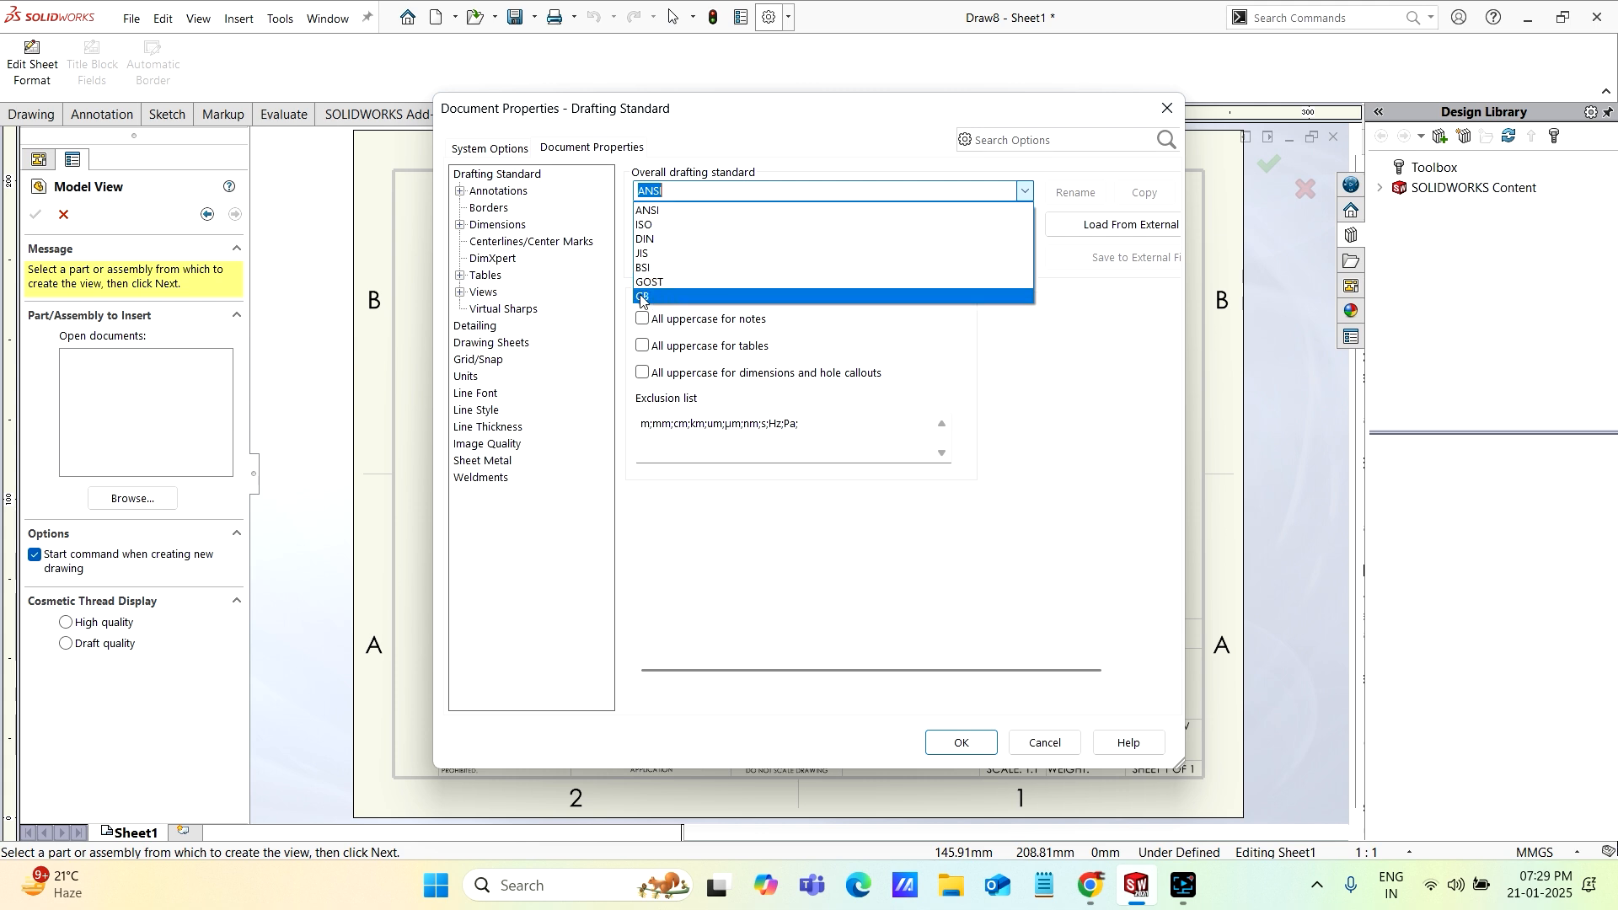
left_click(662, 225)
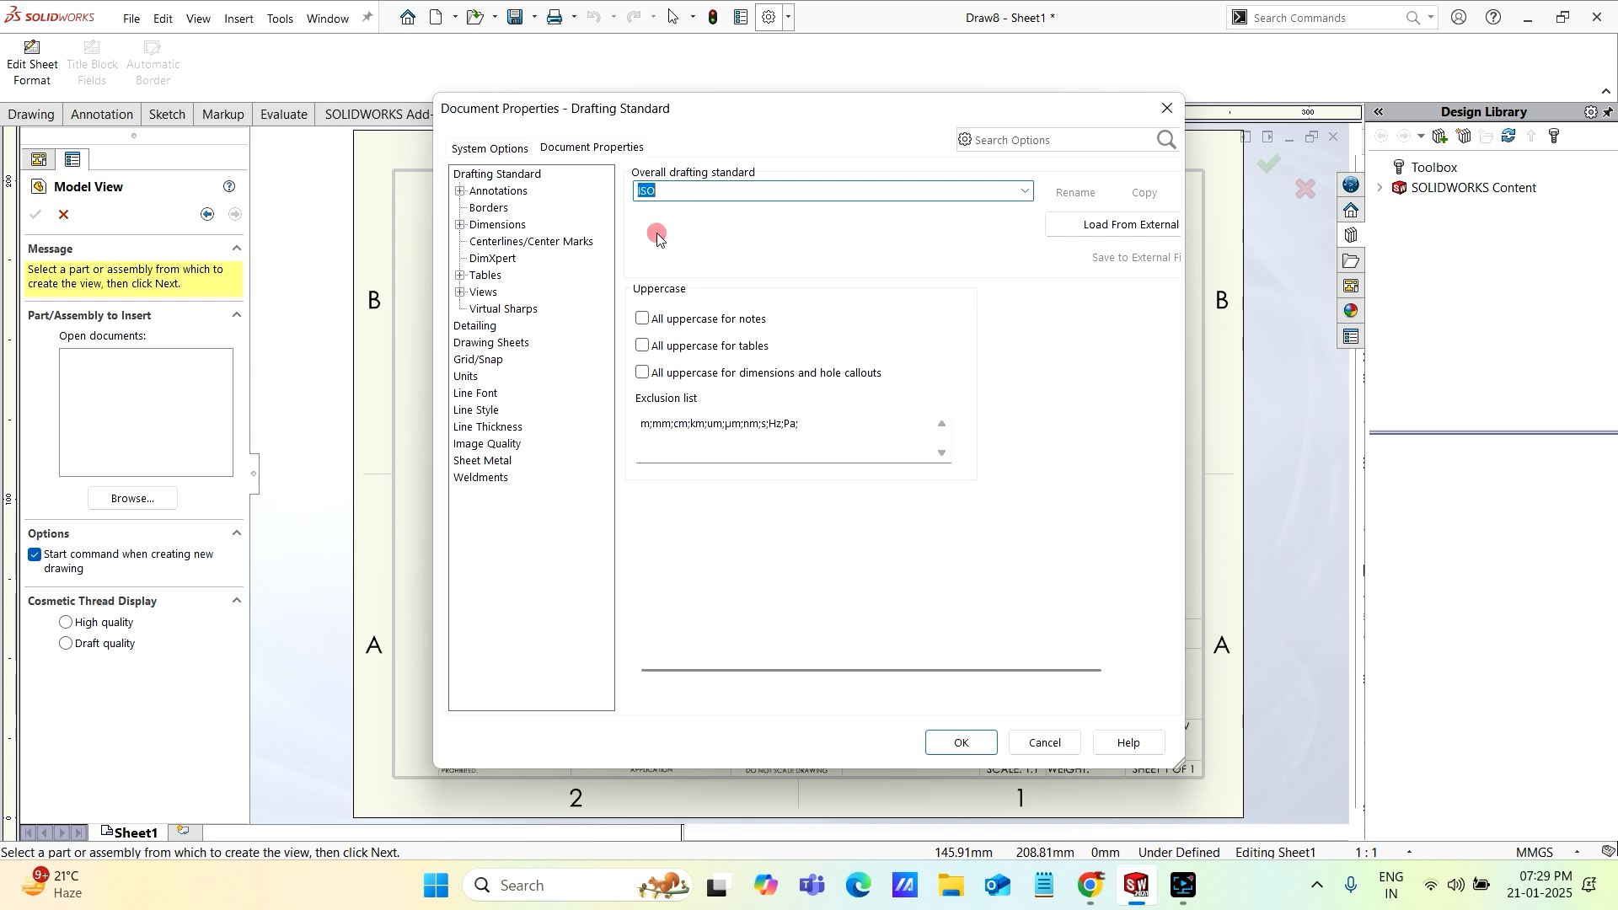
Set the document's unit system to IPS (inch, pound, second) and apply the document properties
left_click(494, 379)
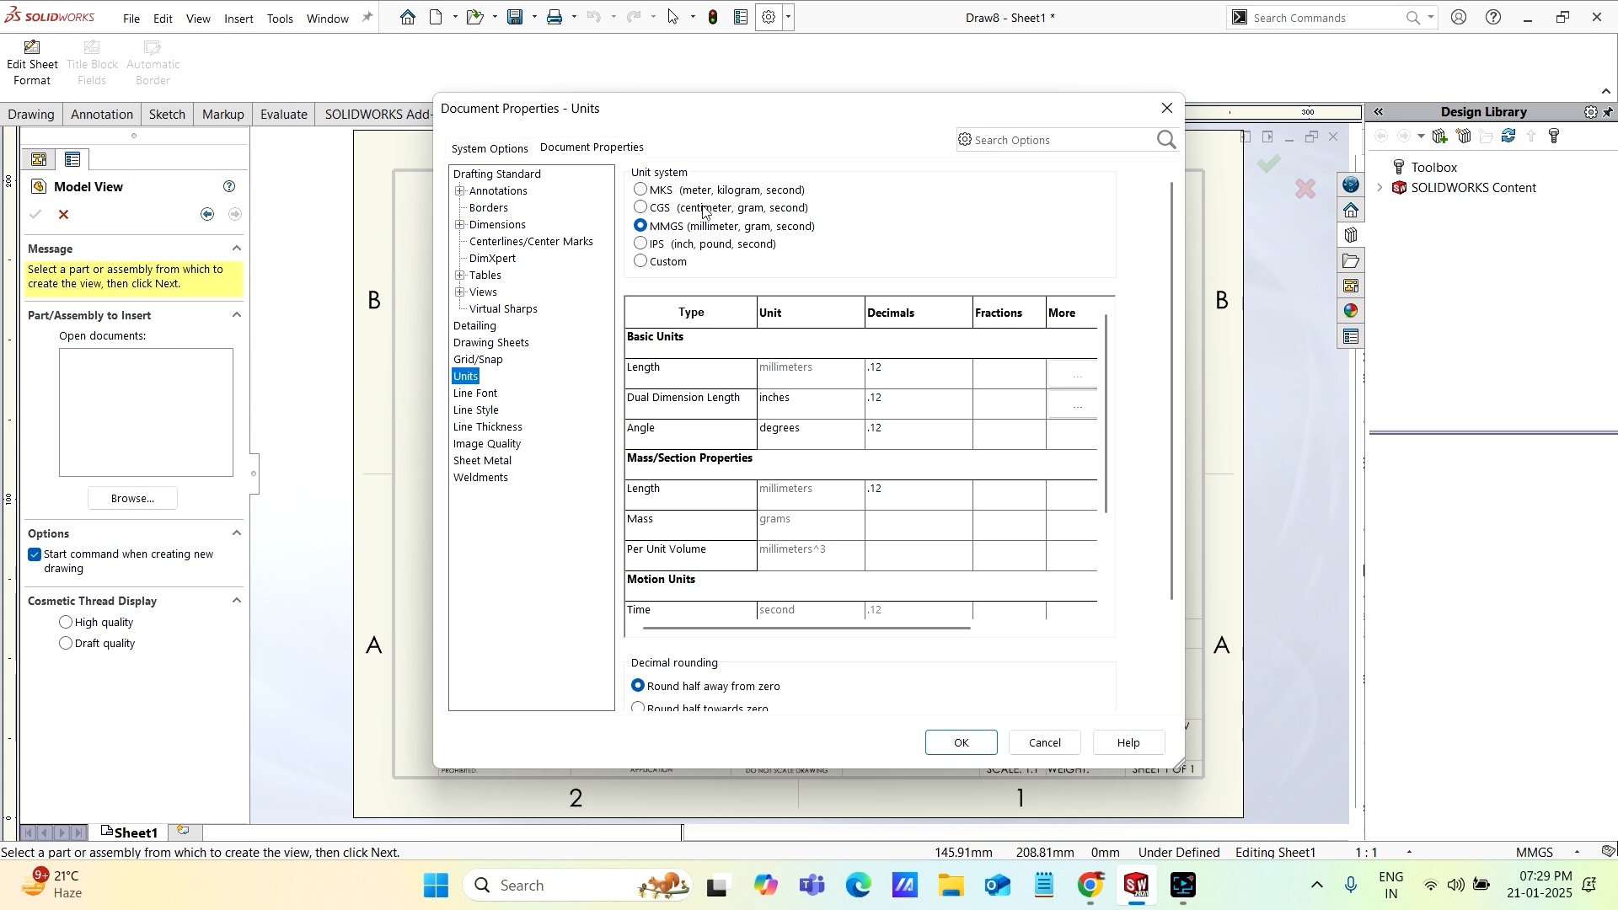
left_click(640, 244)
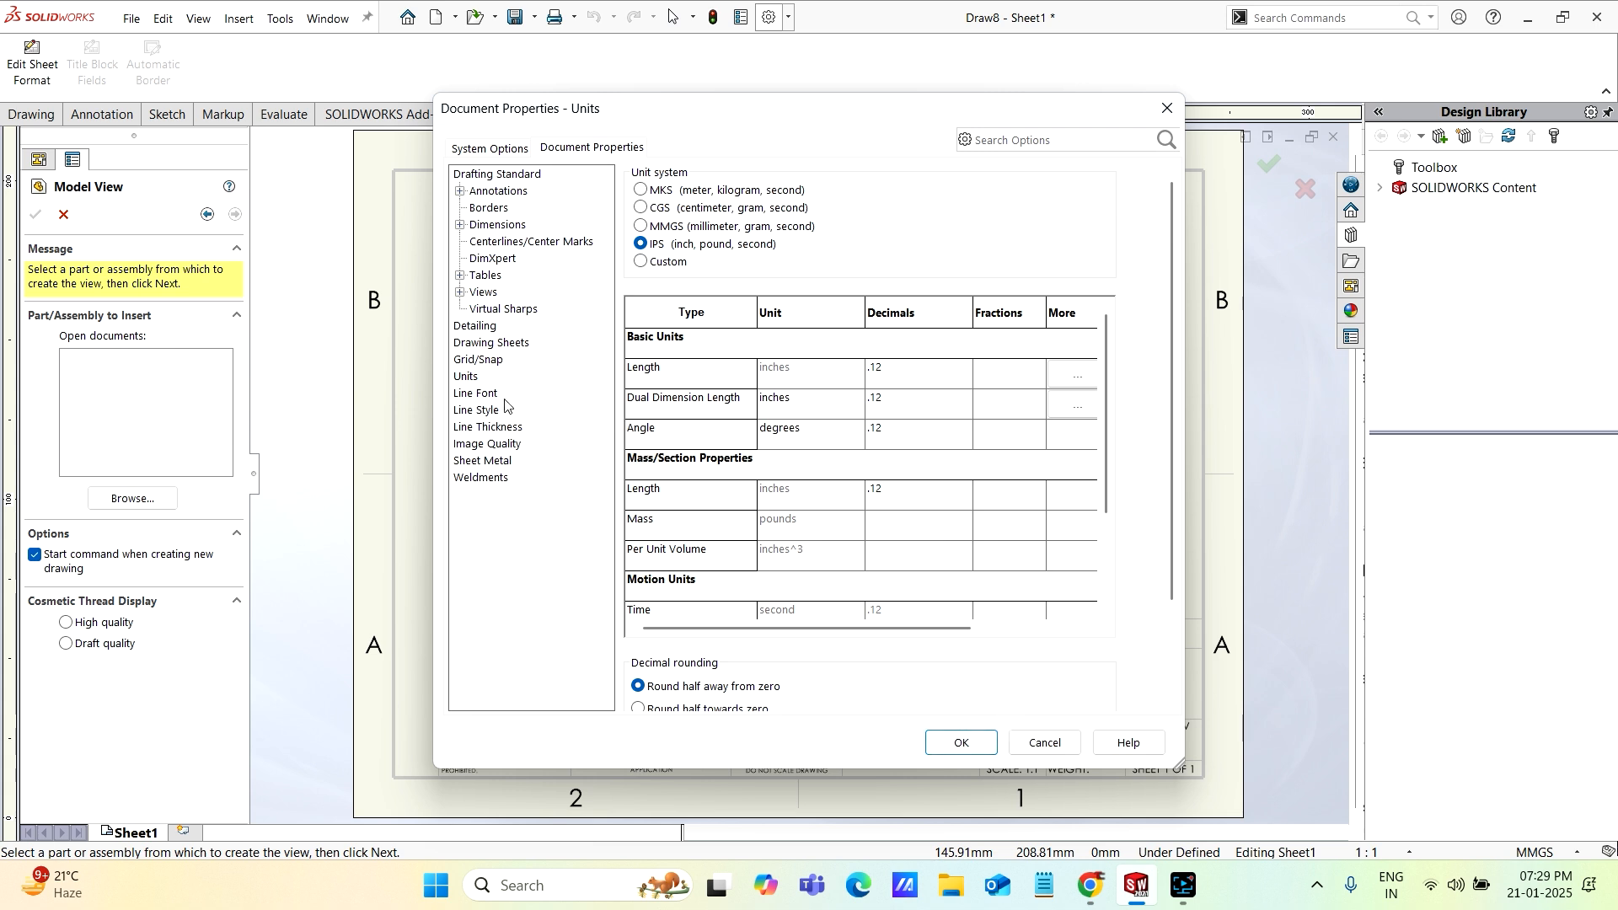
left_click(487, 329)
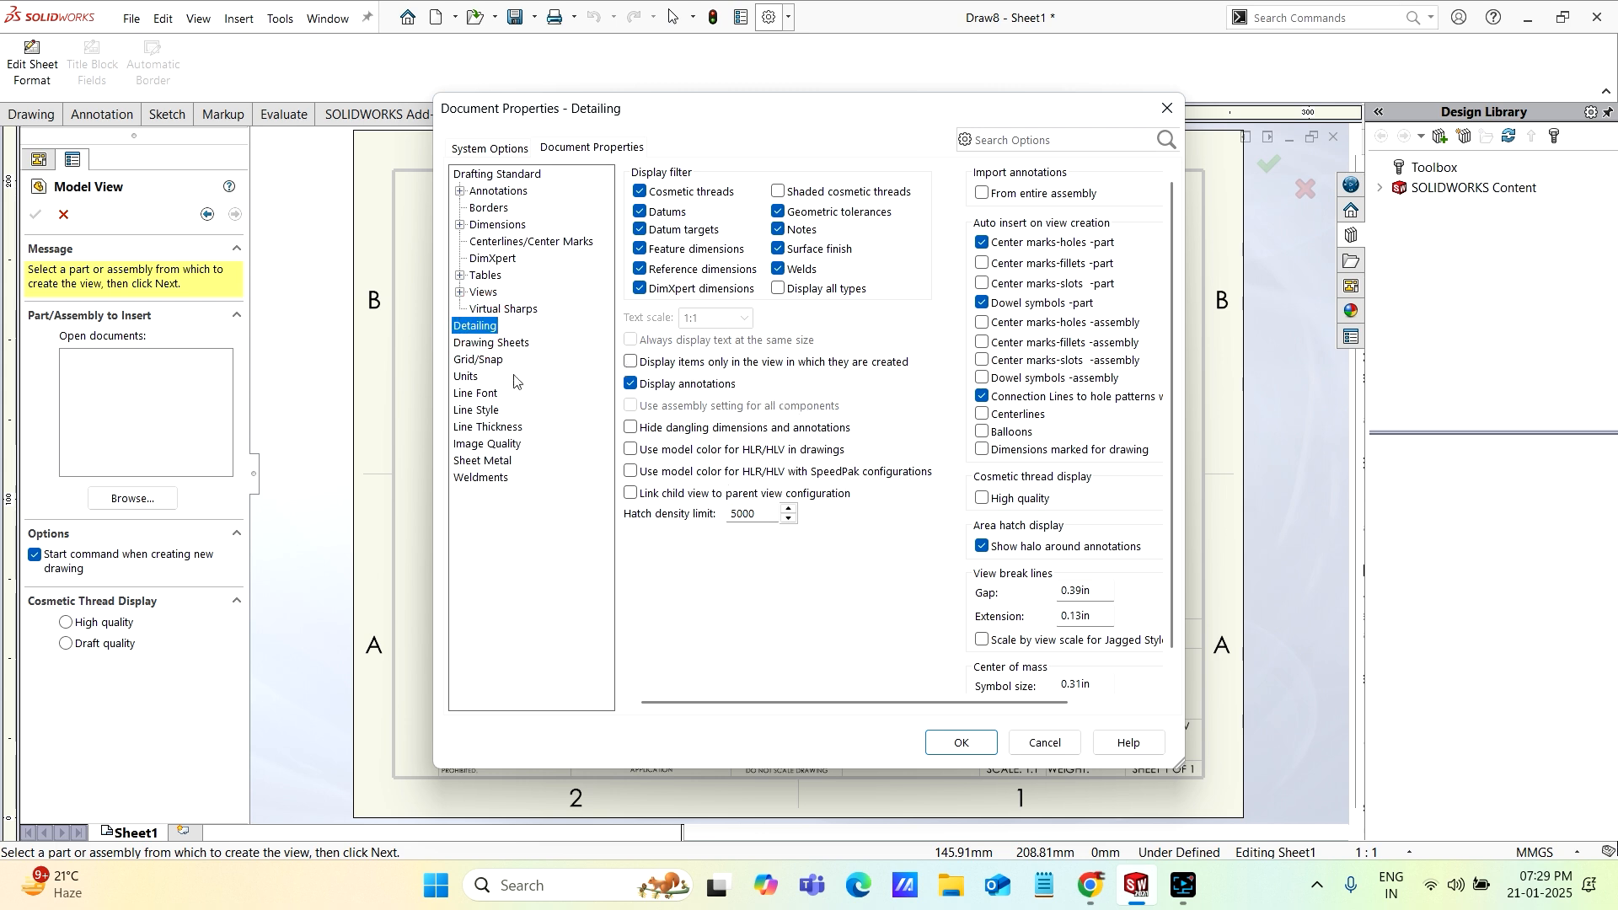
left_click(472, 378)
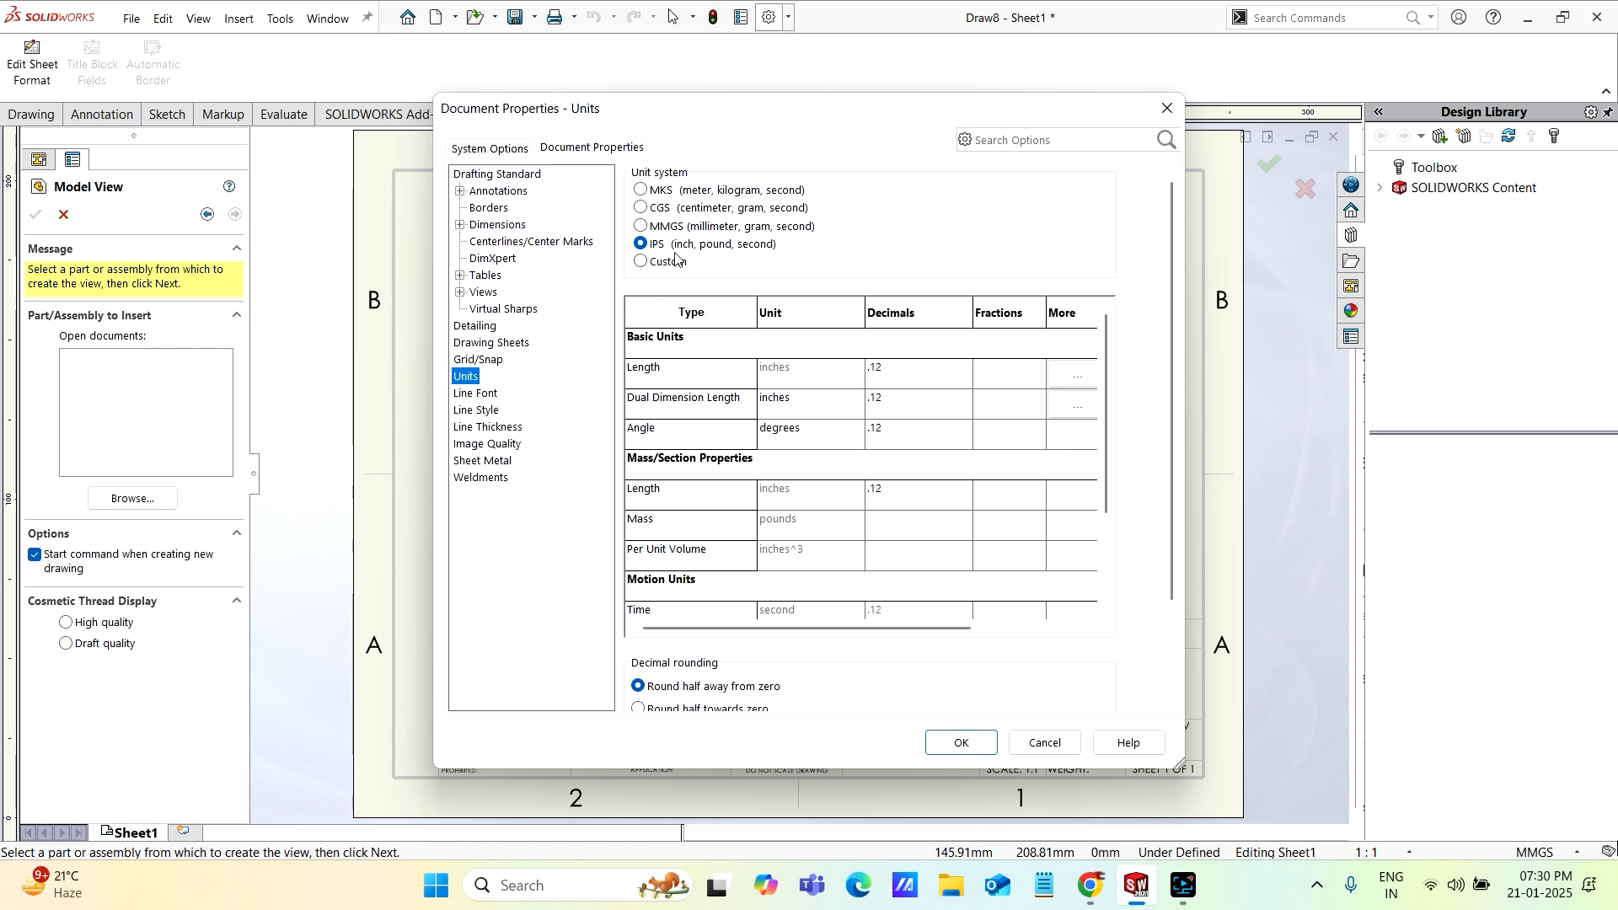
left_click(962, 743)
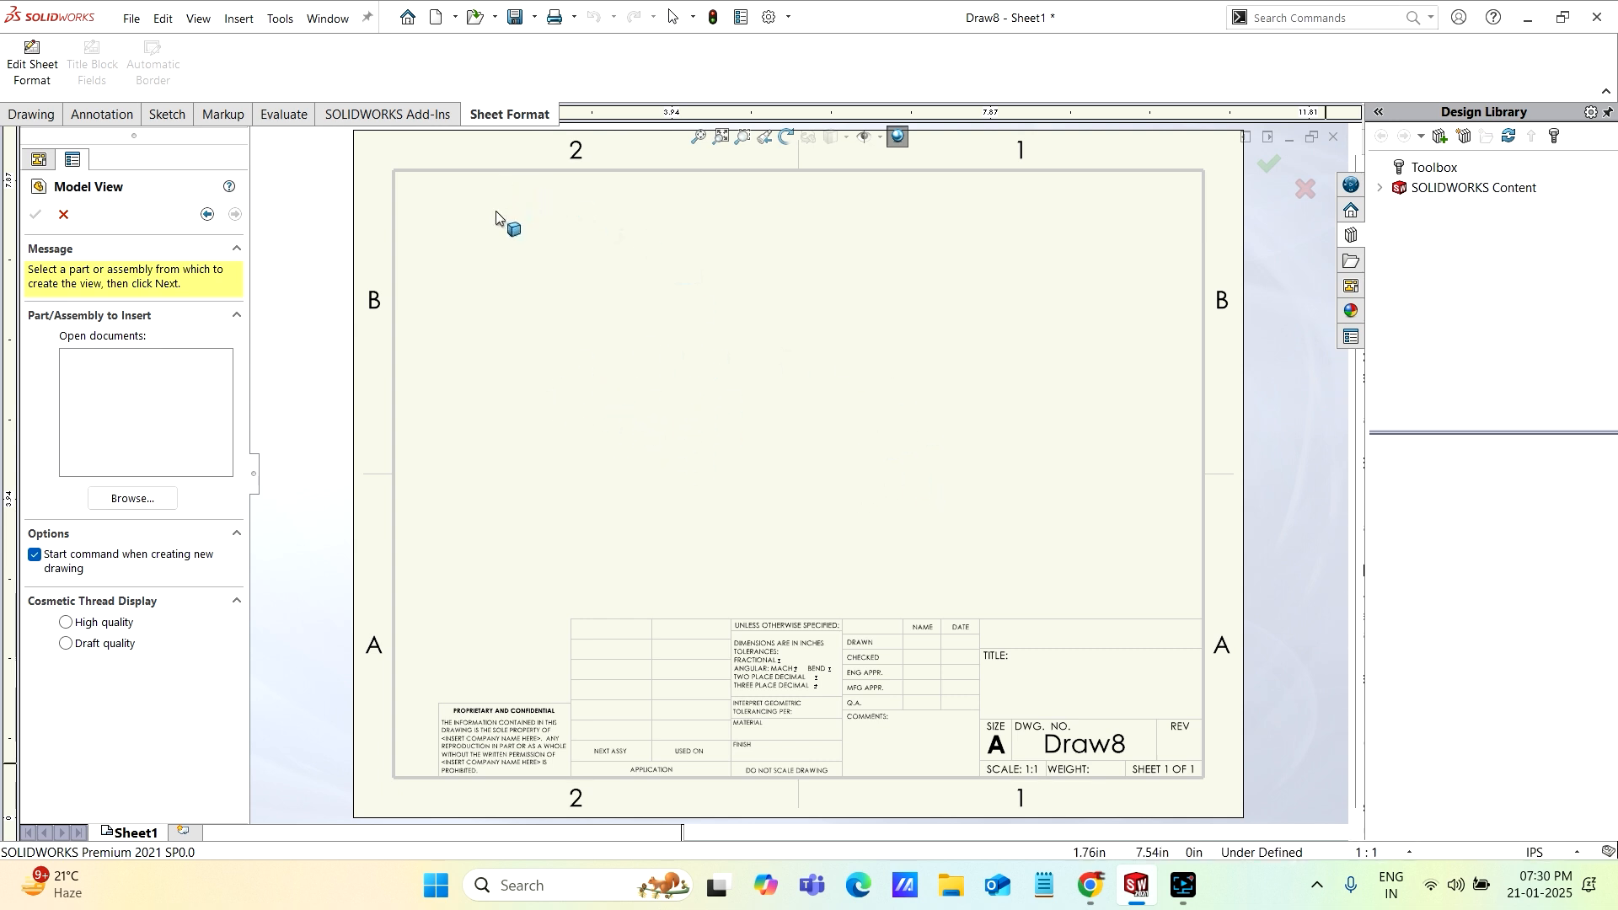
Save the drawing as a Drawing Templates (*.drwdot) file named "Draw ips teplet" in the SOLIDWORKS 2021 templates folder
left_click(133, 21)
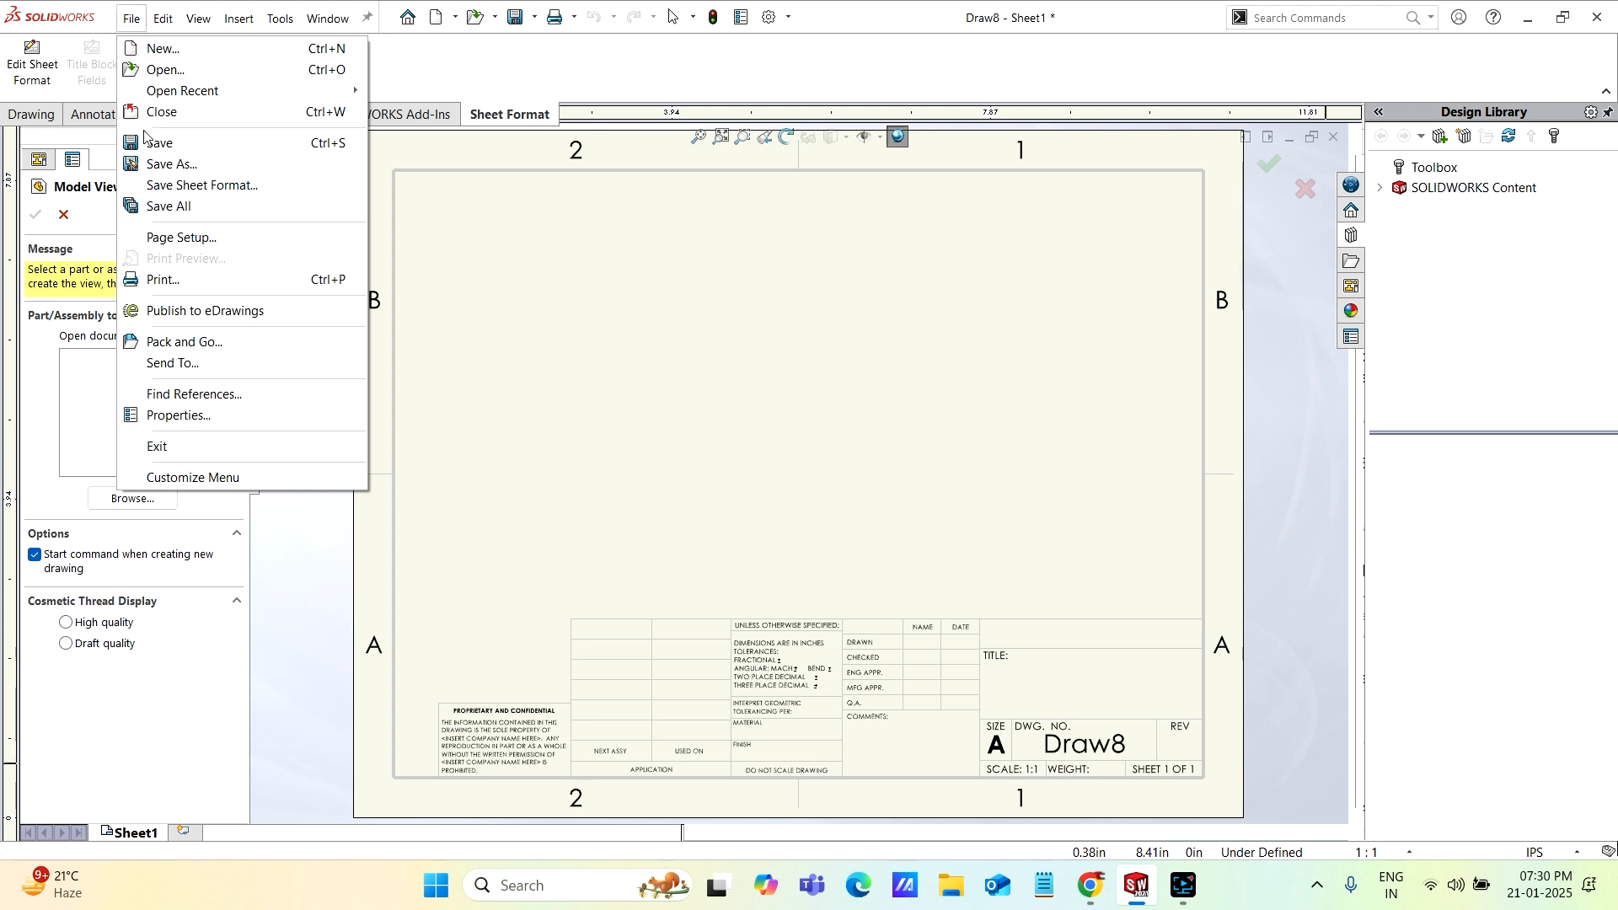
left_click(213, 166)
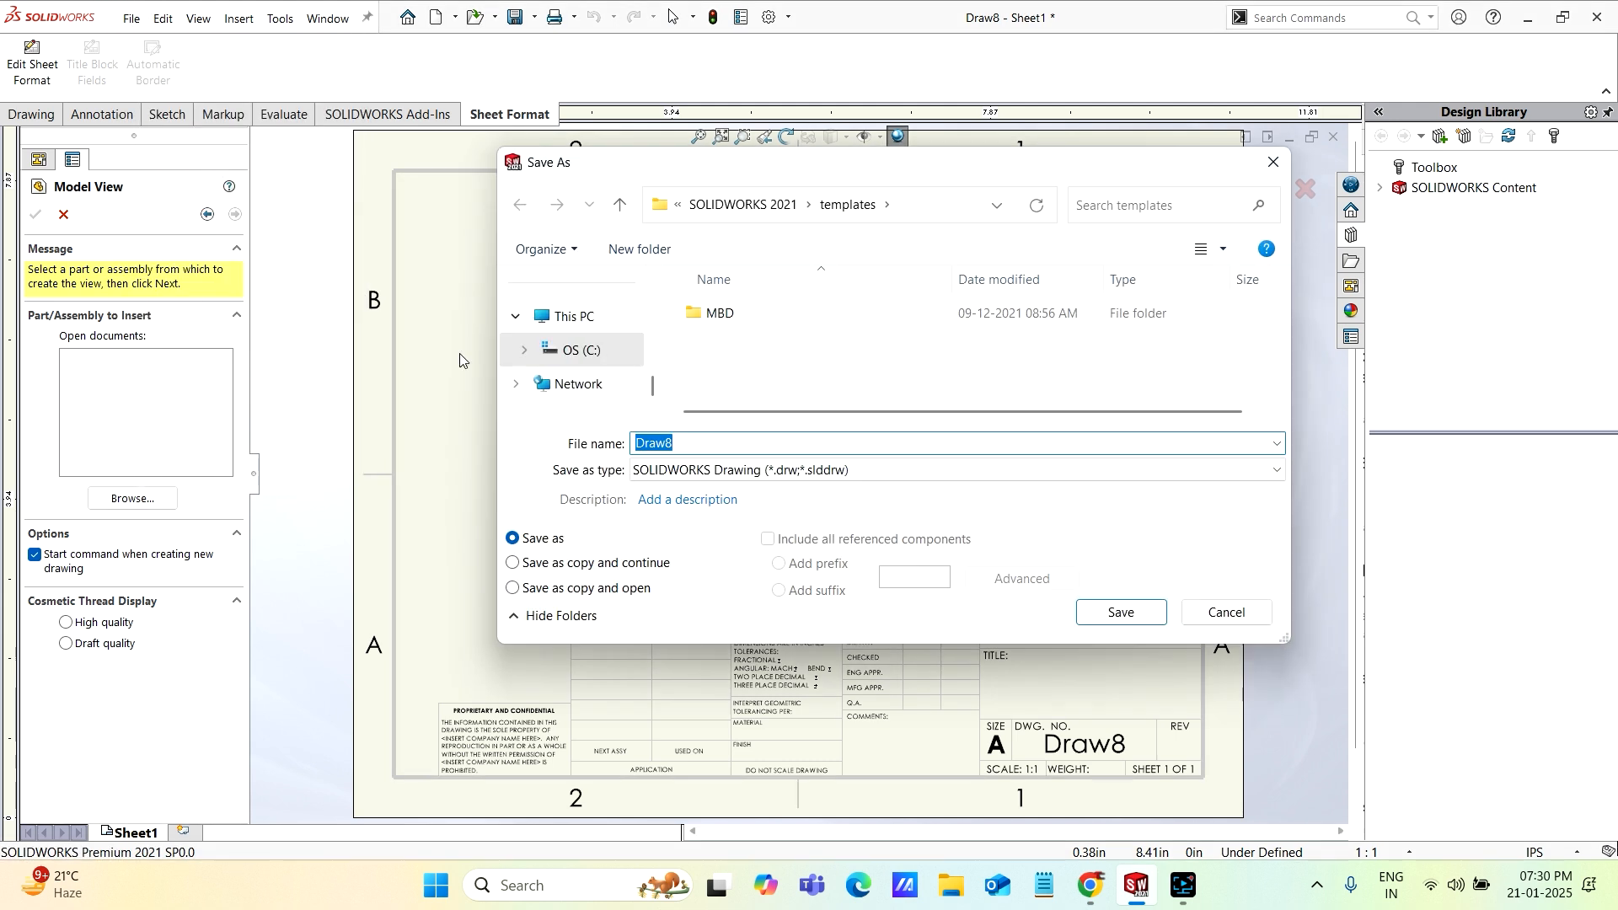
left_click(685, 446)
key("BackSpace")
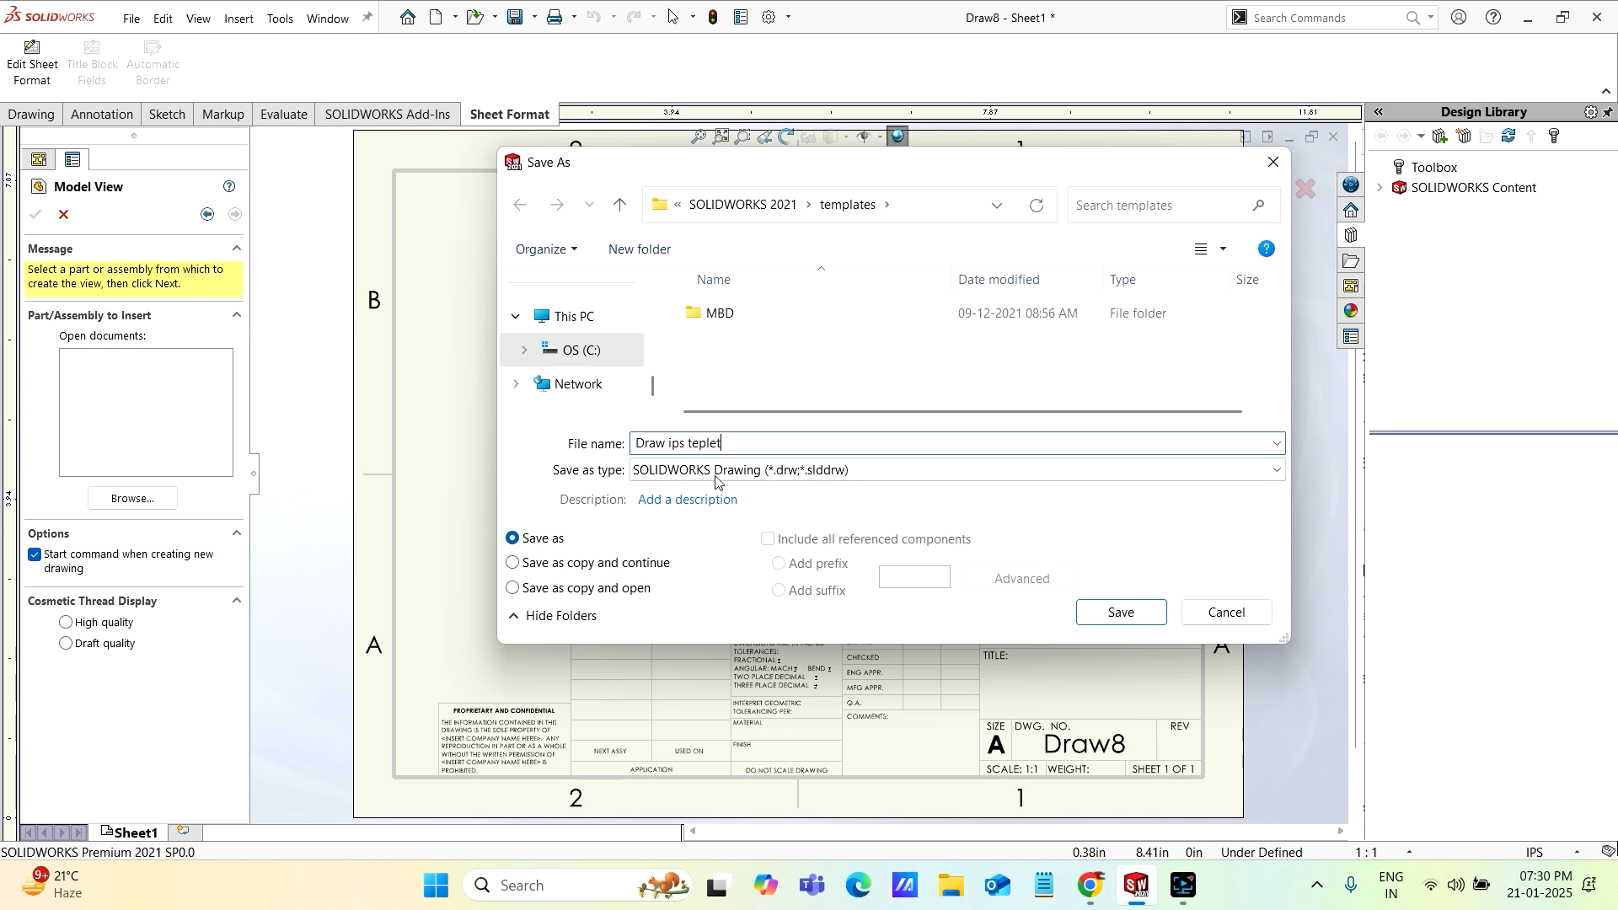
left_click(857, 474)
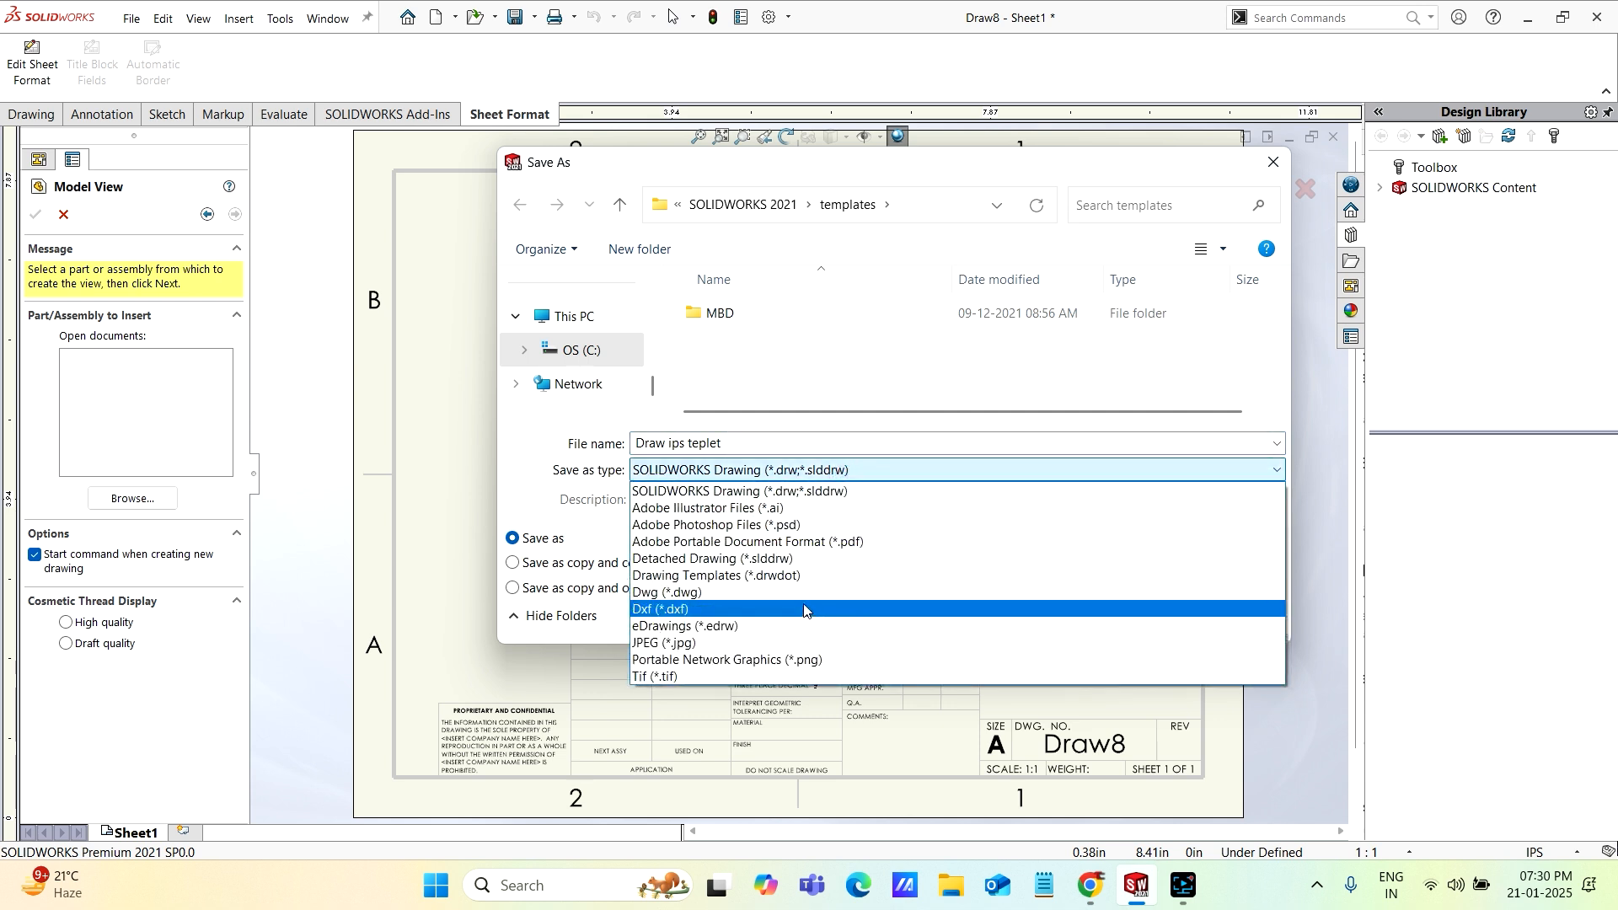
left_click(736, 577)
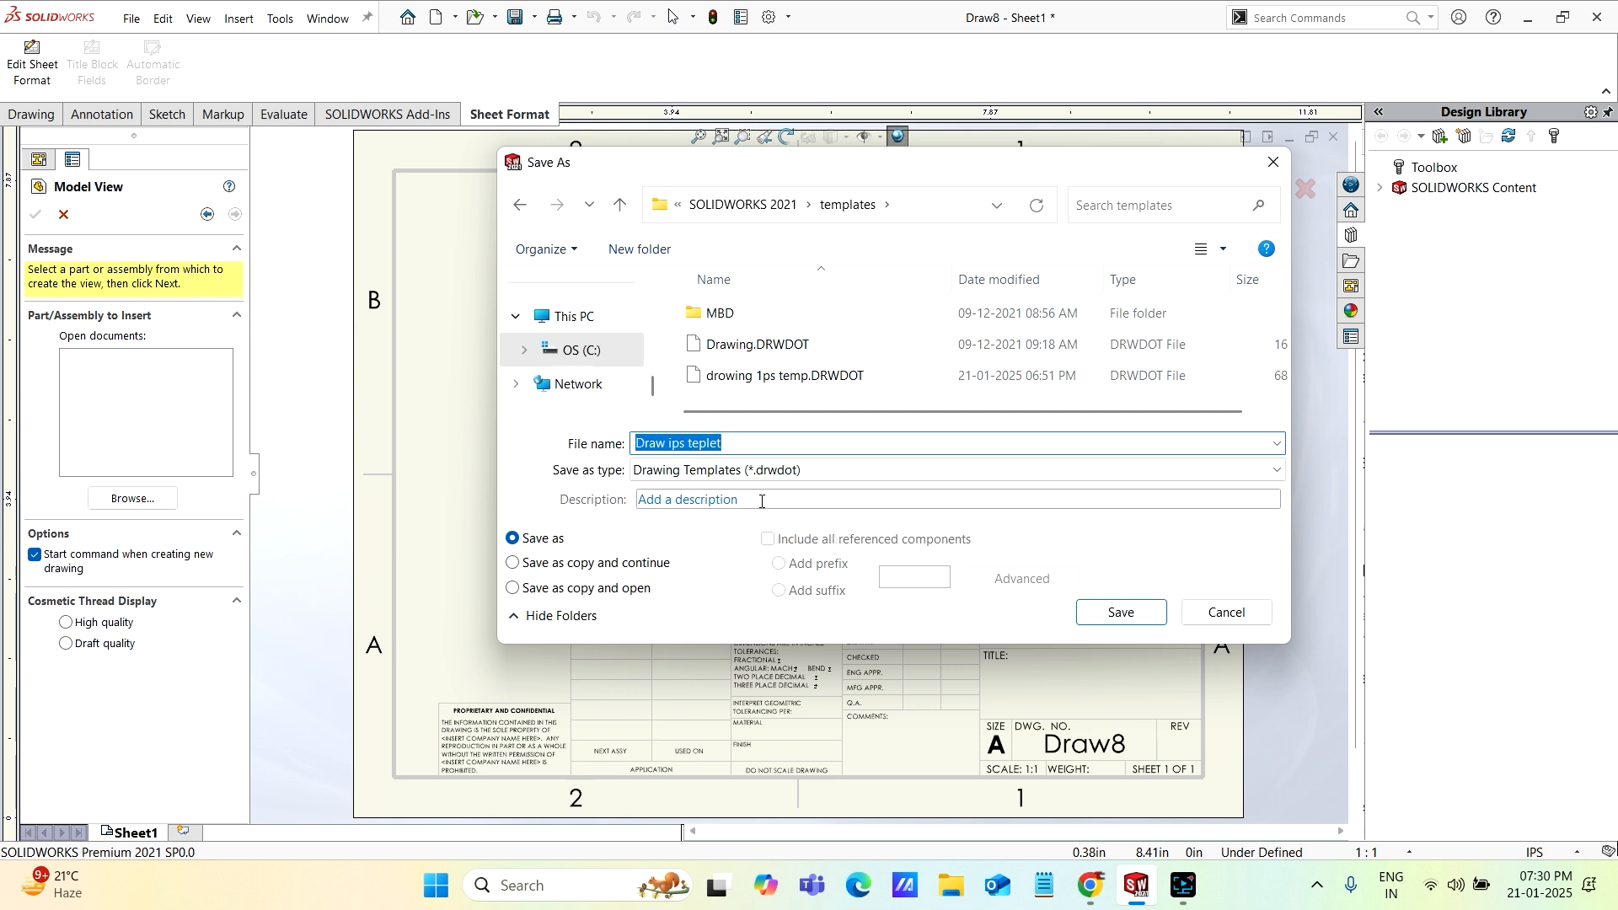
left_click(800, 474)
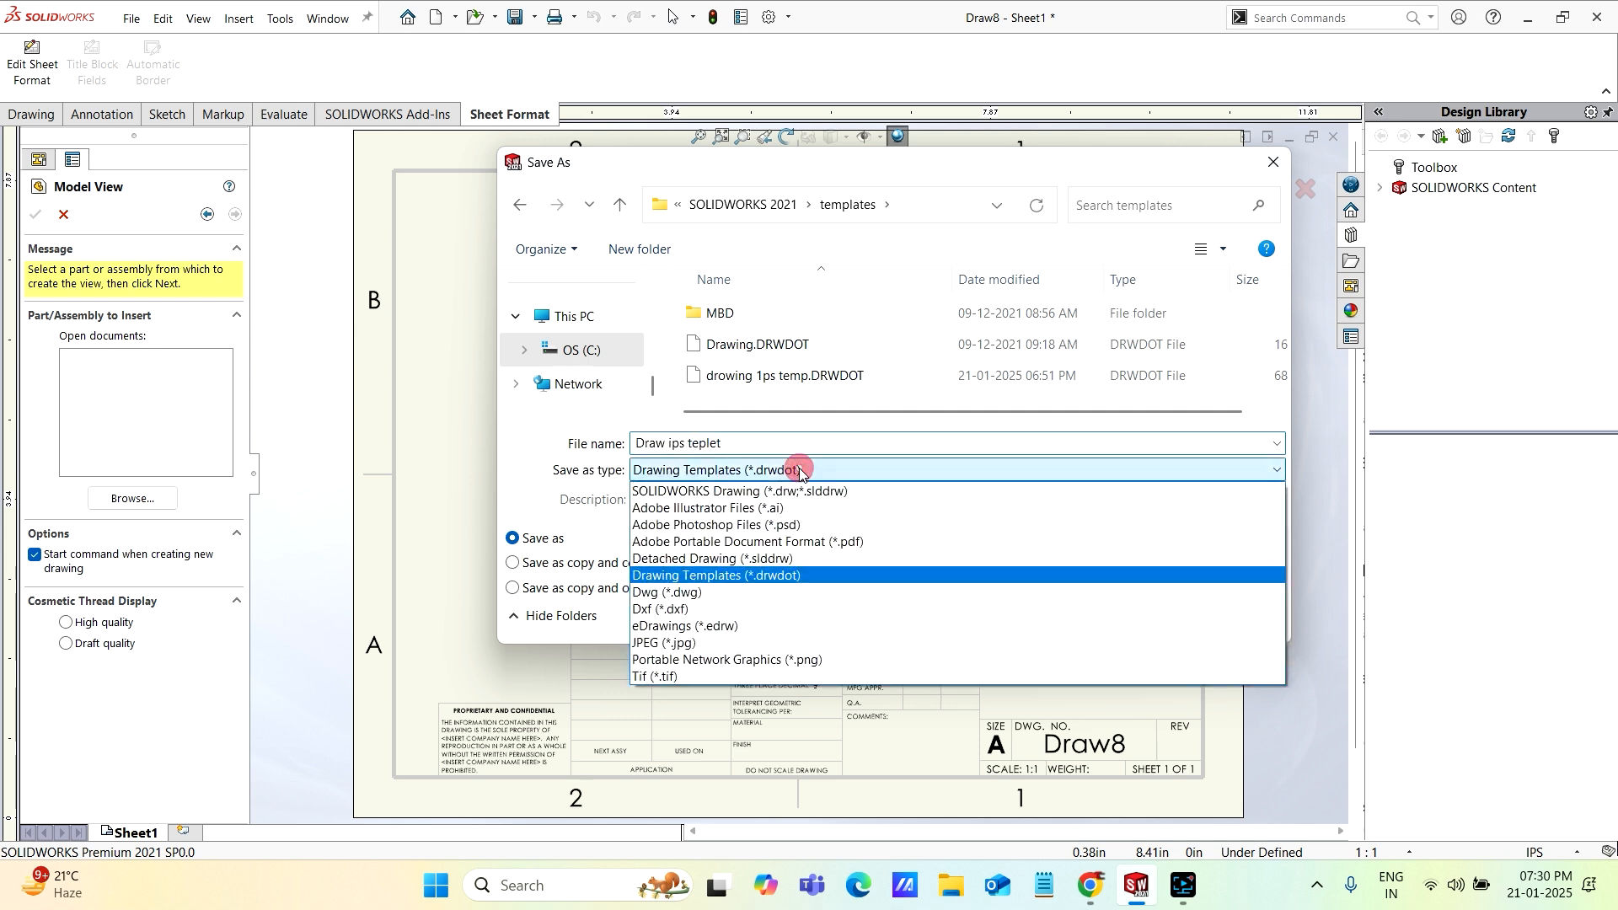
left_click(773, 577)
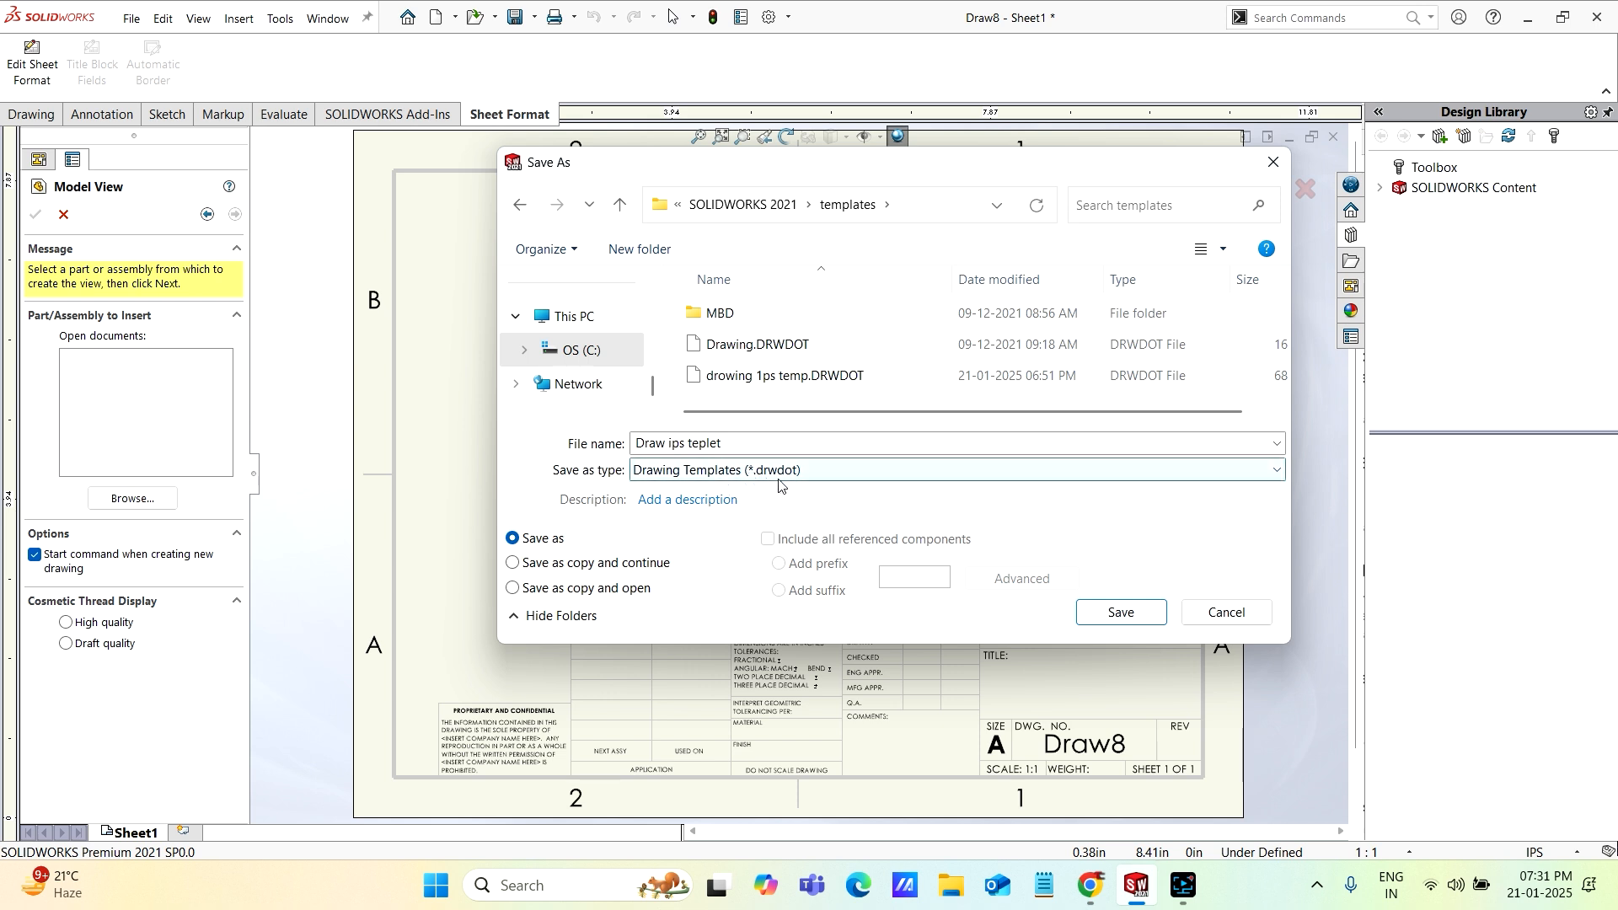
left_click(1120, 614)
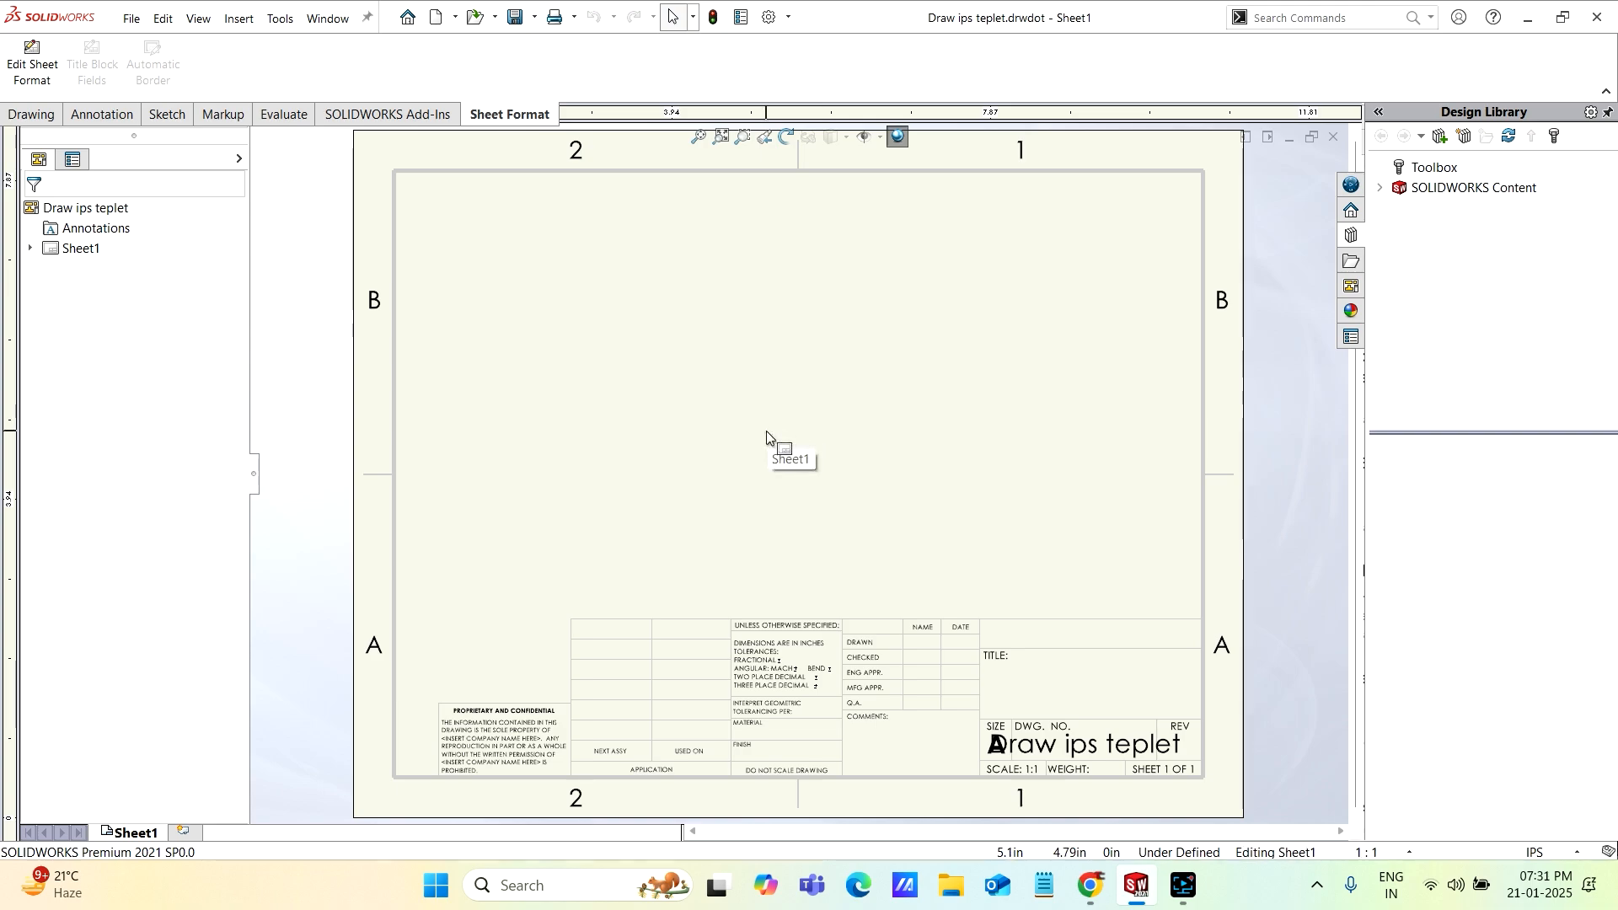
Close the saved Draw ips teplet drawing template
scroll(784, 435, "up", 2)
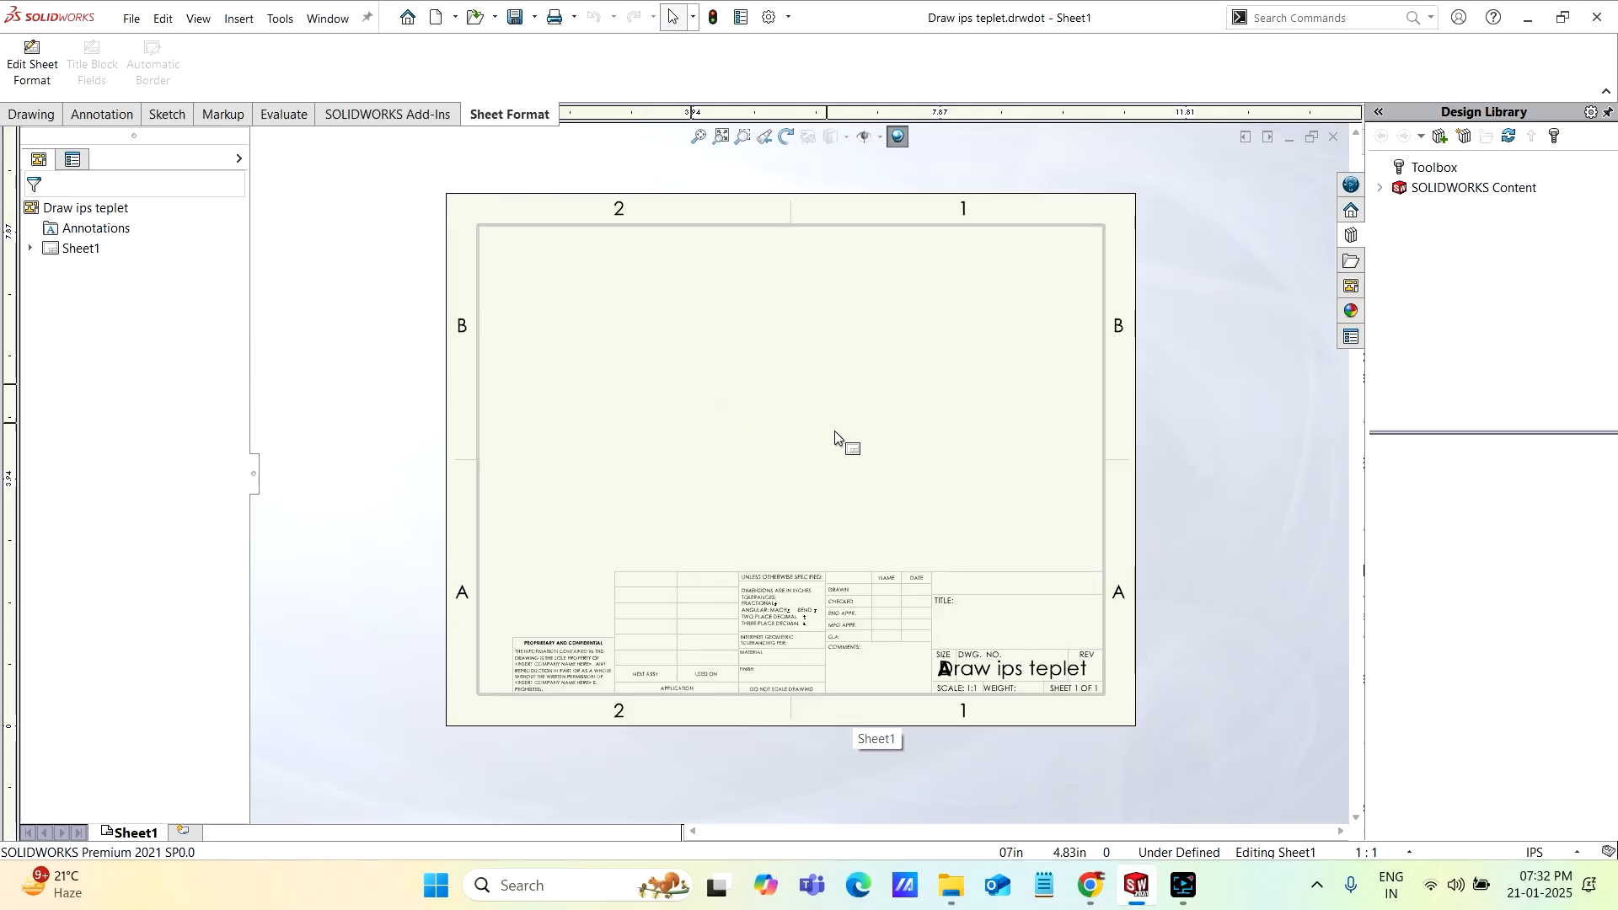
scroll(730, 365, "down", 1)
scroll(962, 409, "up", 2)
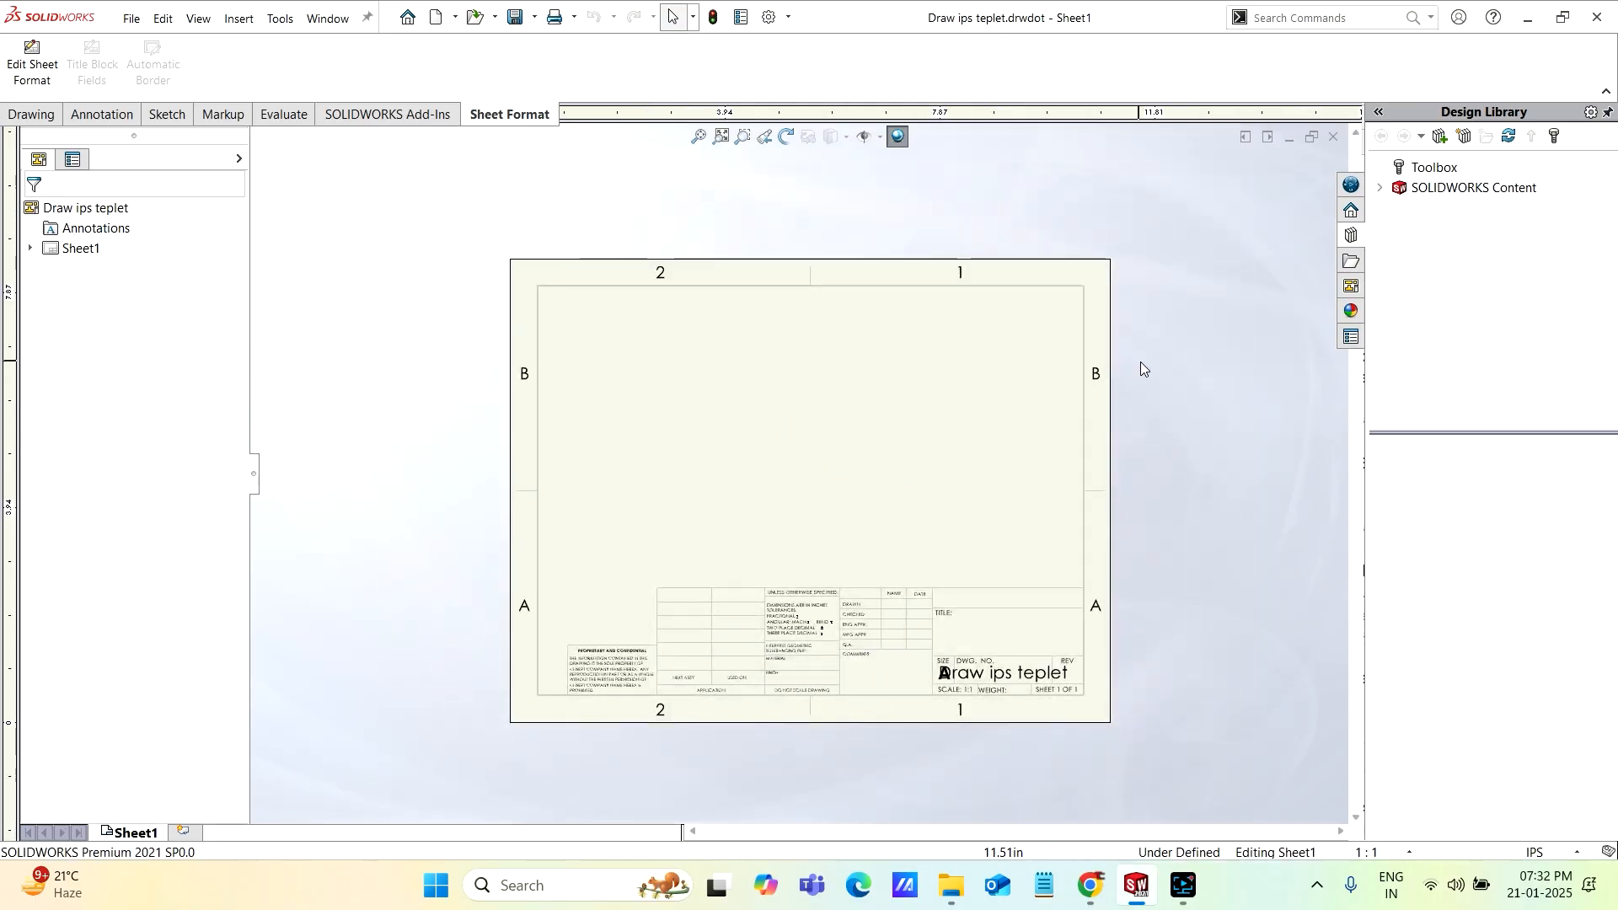
left_click(1333, 138)
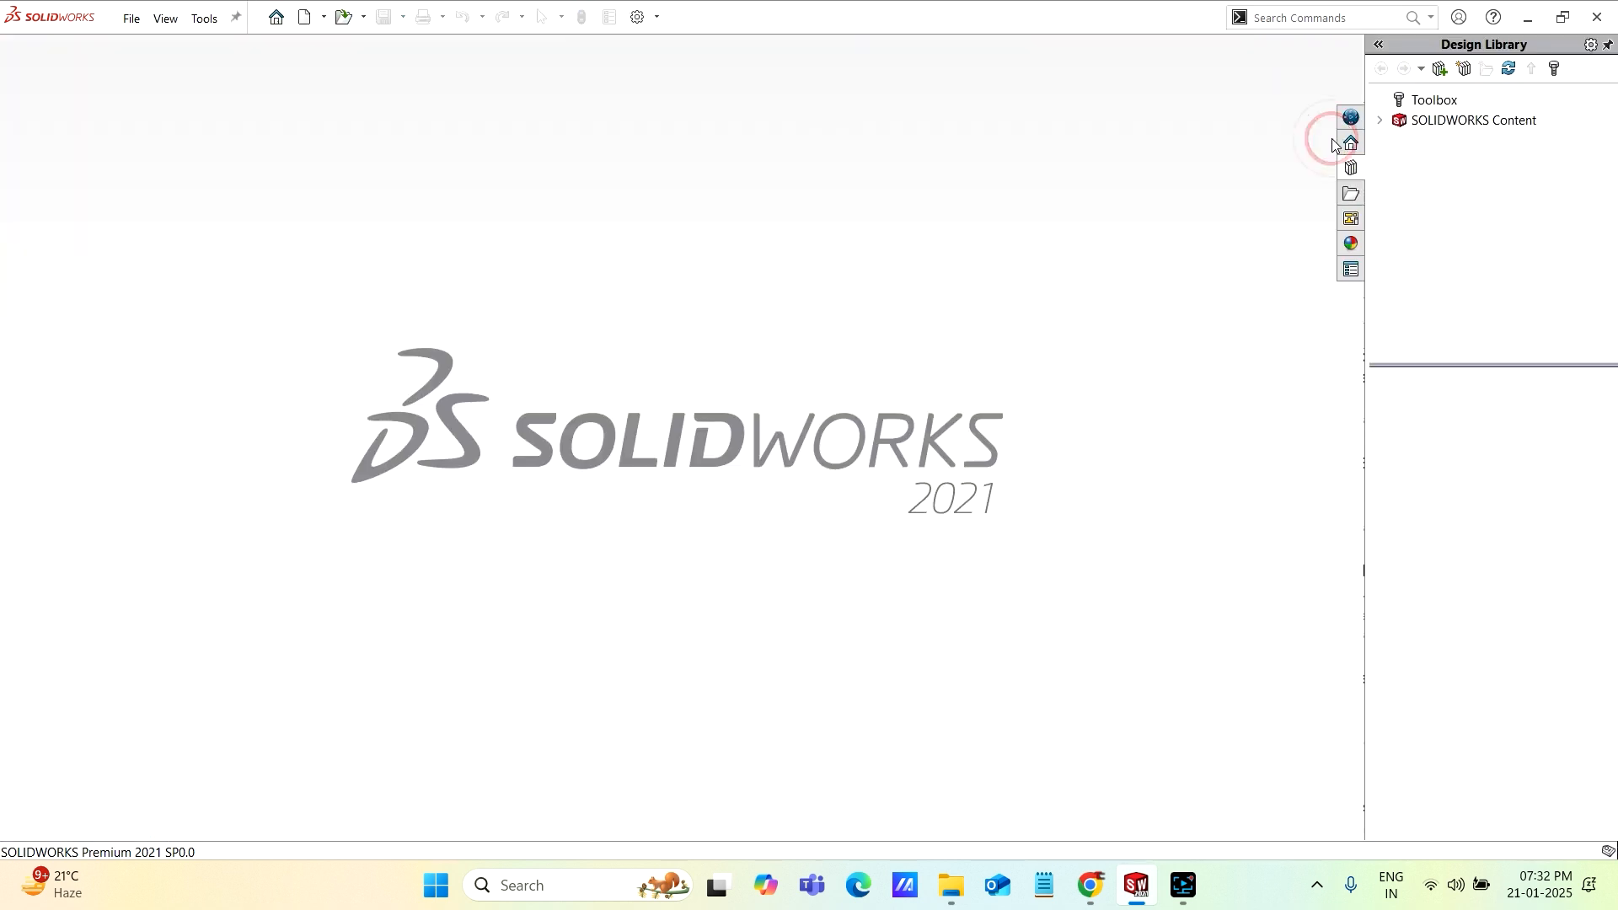
Create a new drawing from the Draw ips teplet template
left_click(307, 19)
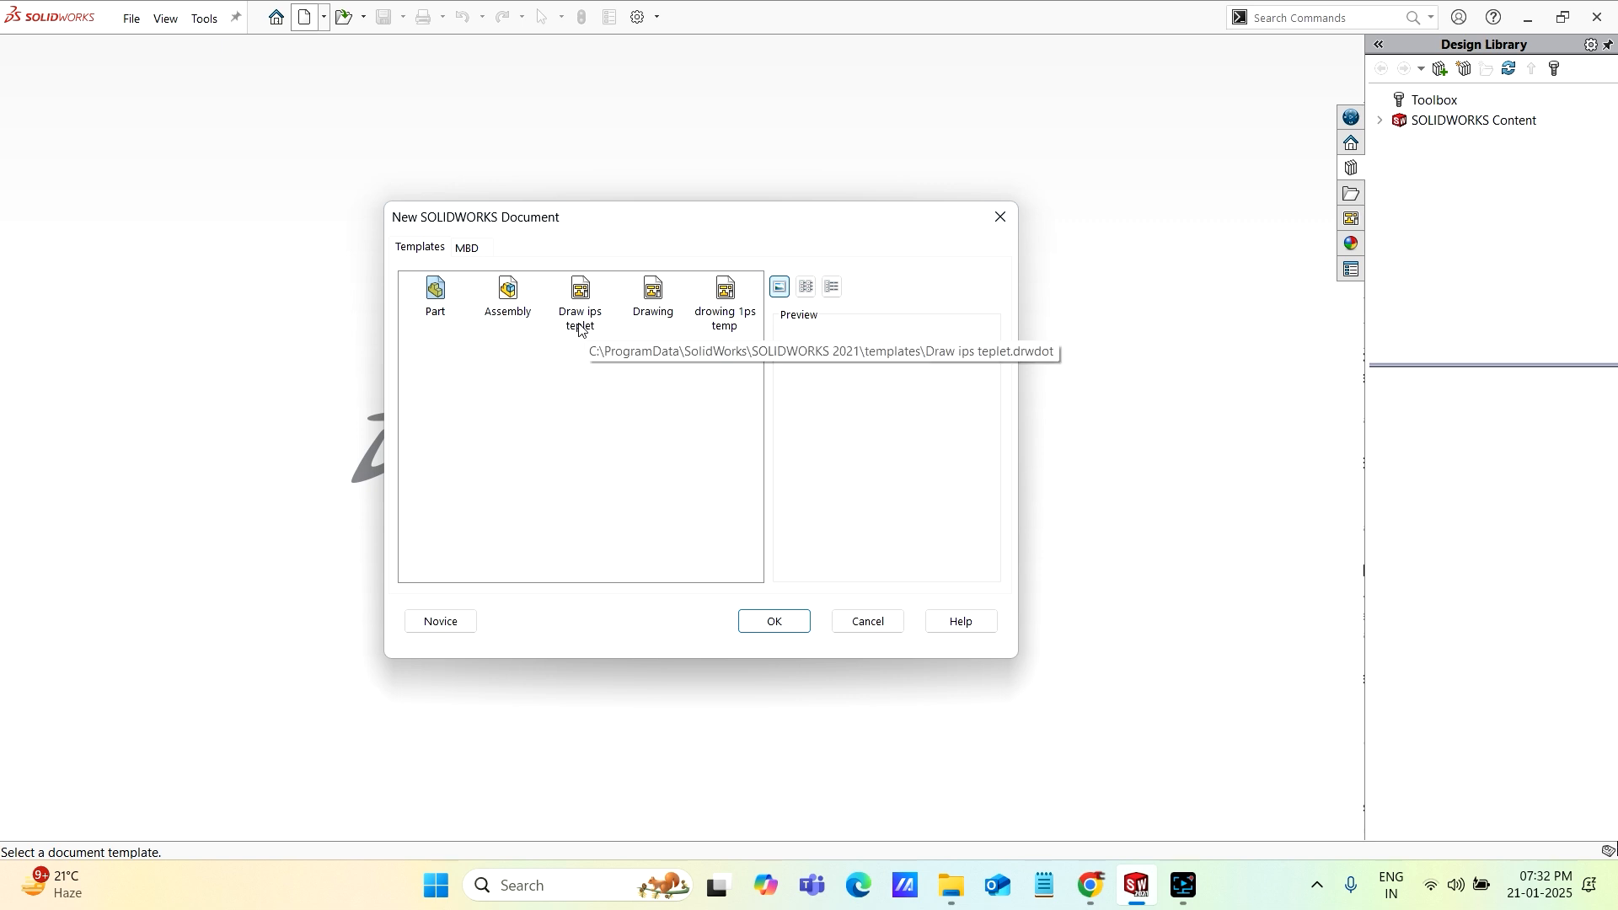
left_click(441, 625)
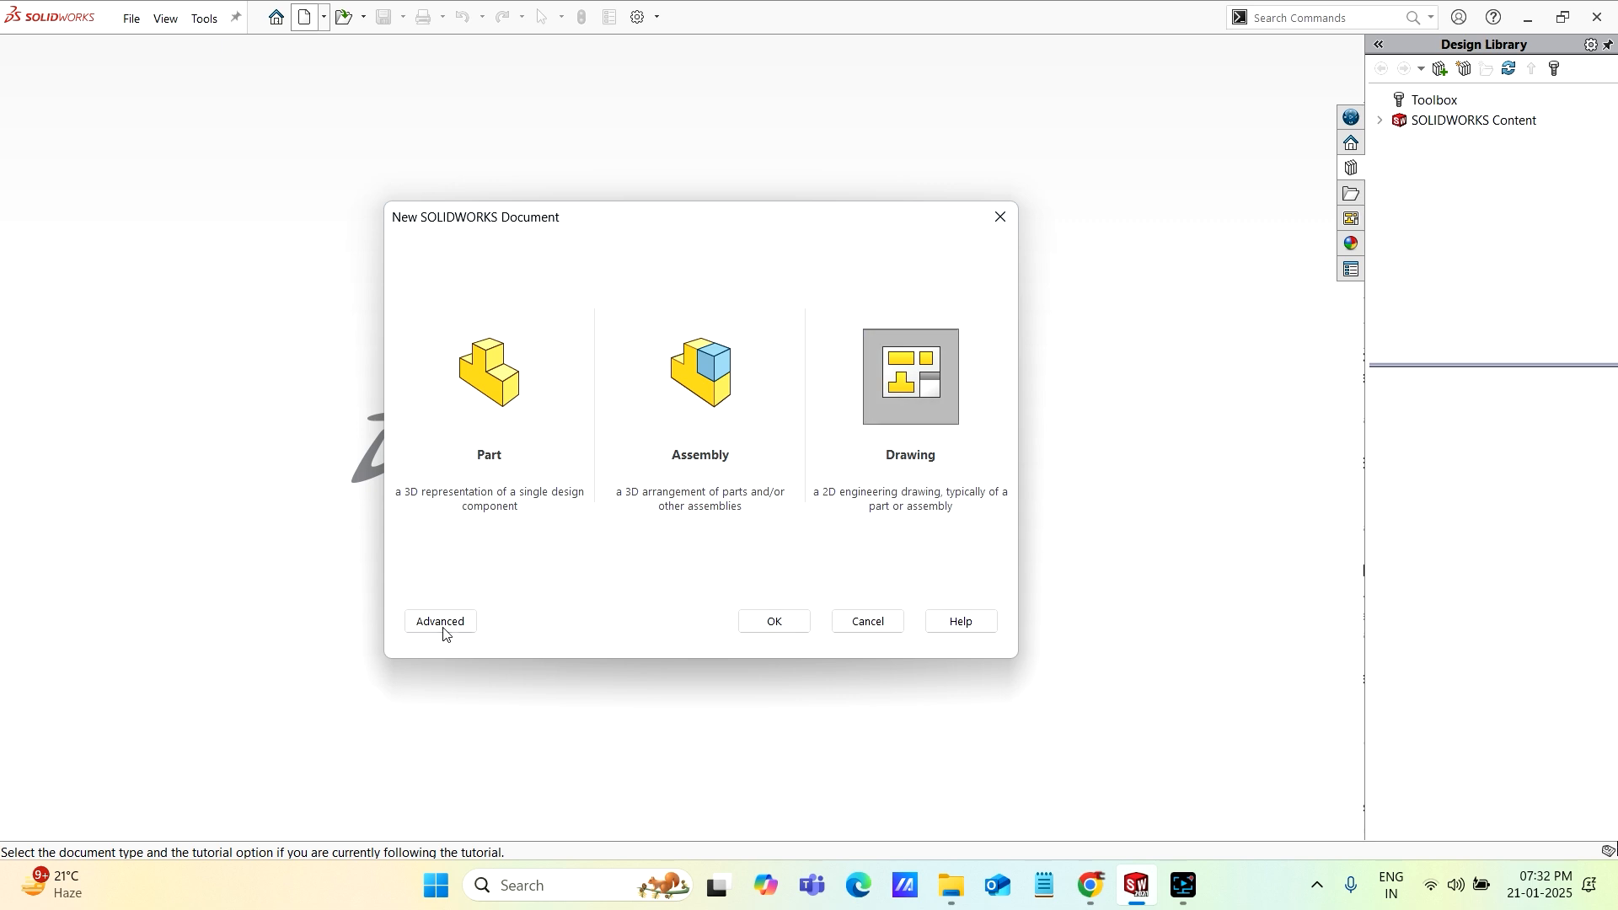
left_click(443, 624)
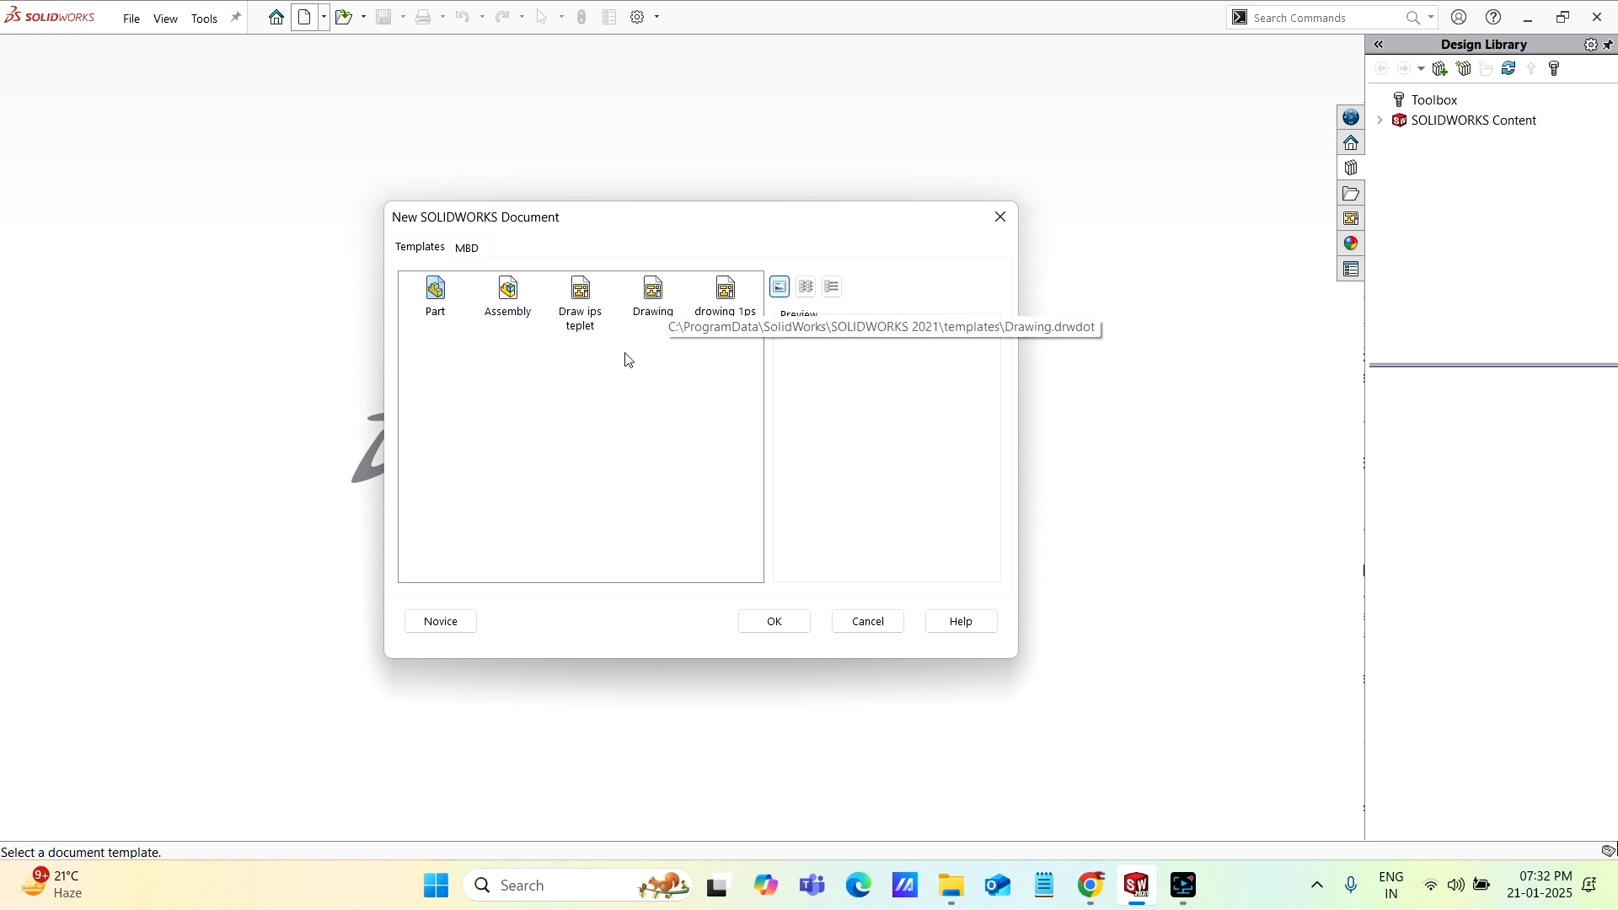
left_click(581, 303)
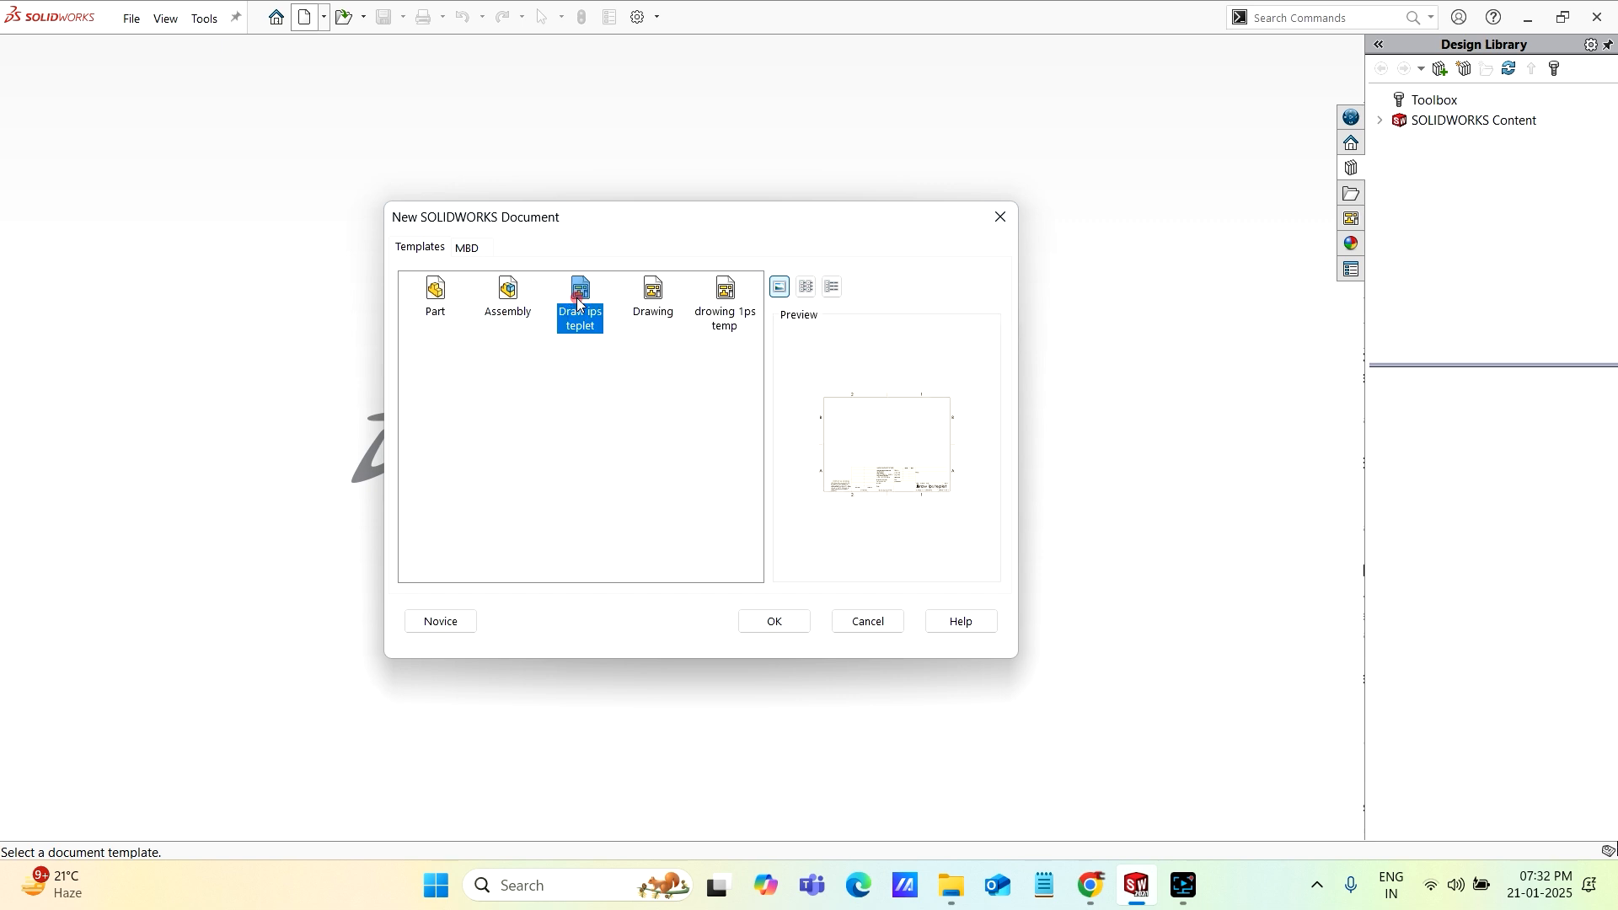
left_click(773, 622)
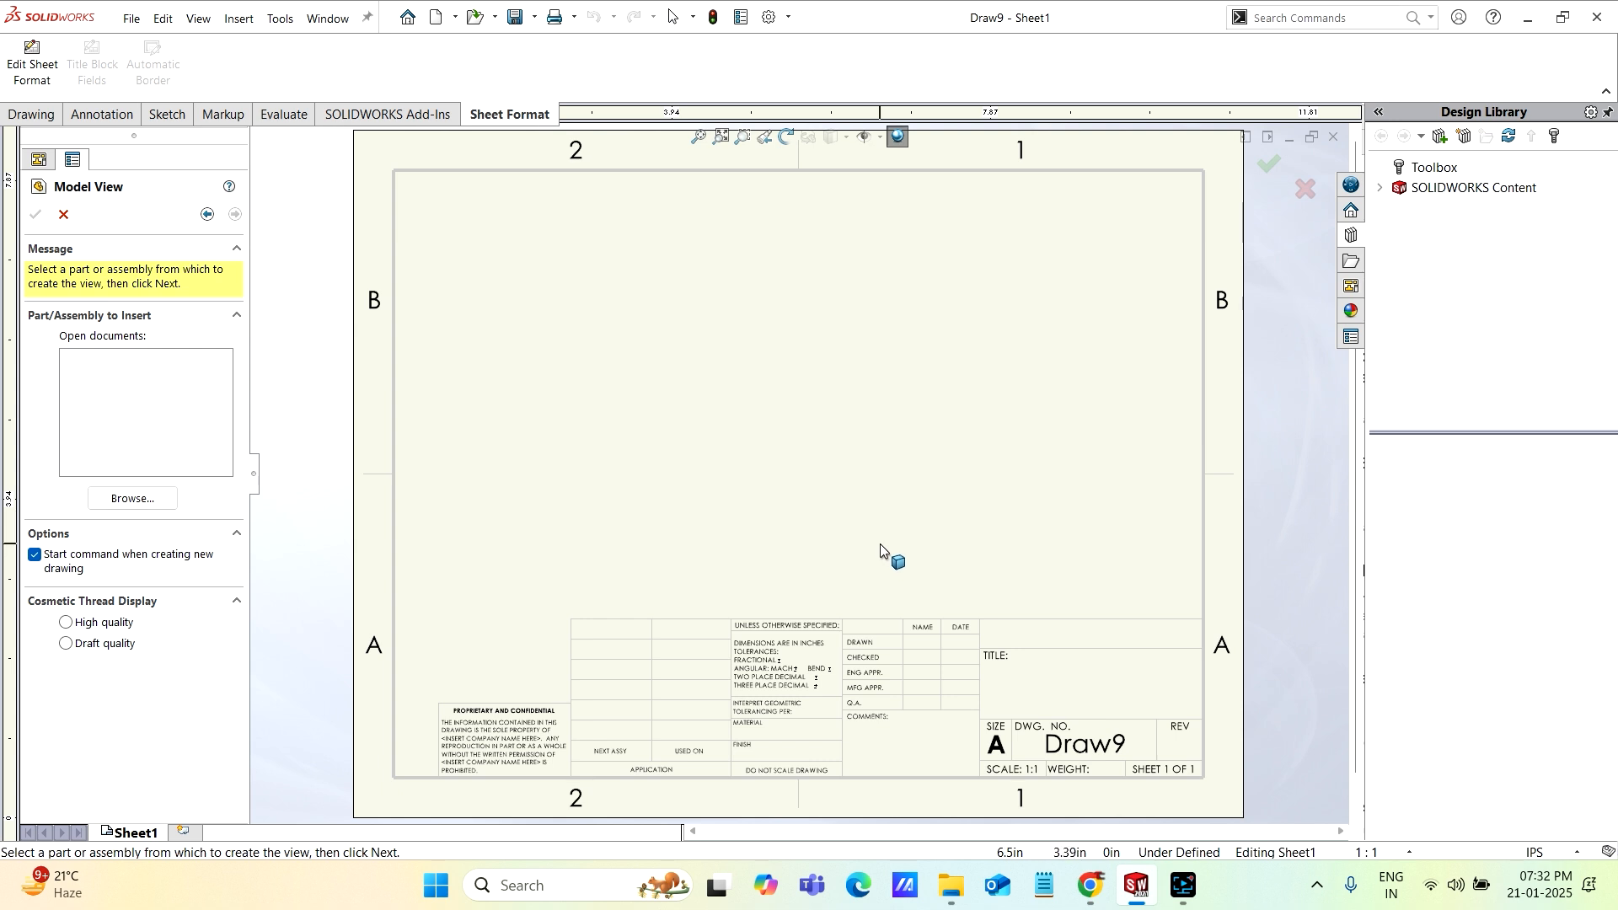
Look over the blank sheet made from the custom template and close the drawing without inserting a model view
scroll(833, 494, "up", 2)
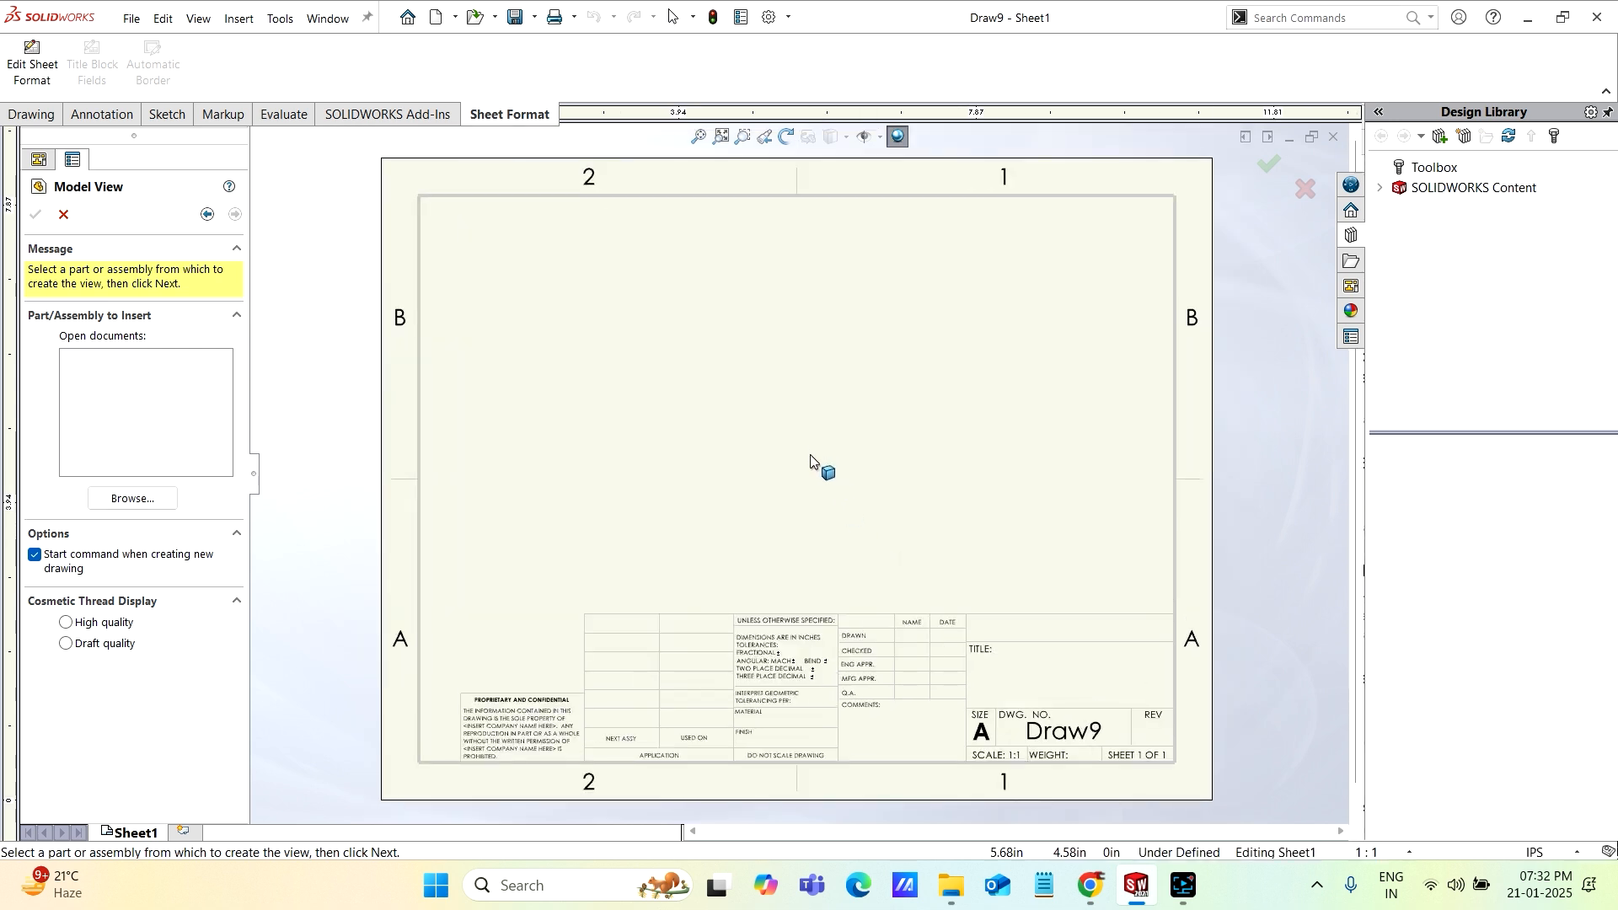
scroll(893, 548, "up", 3)
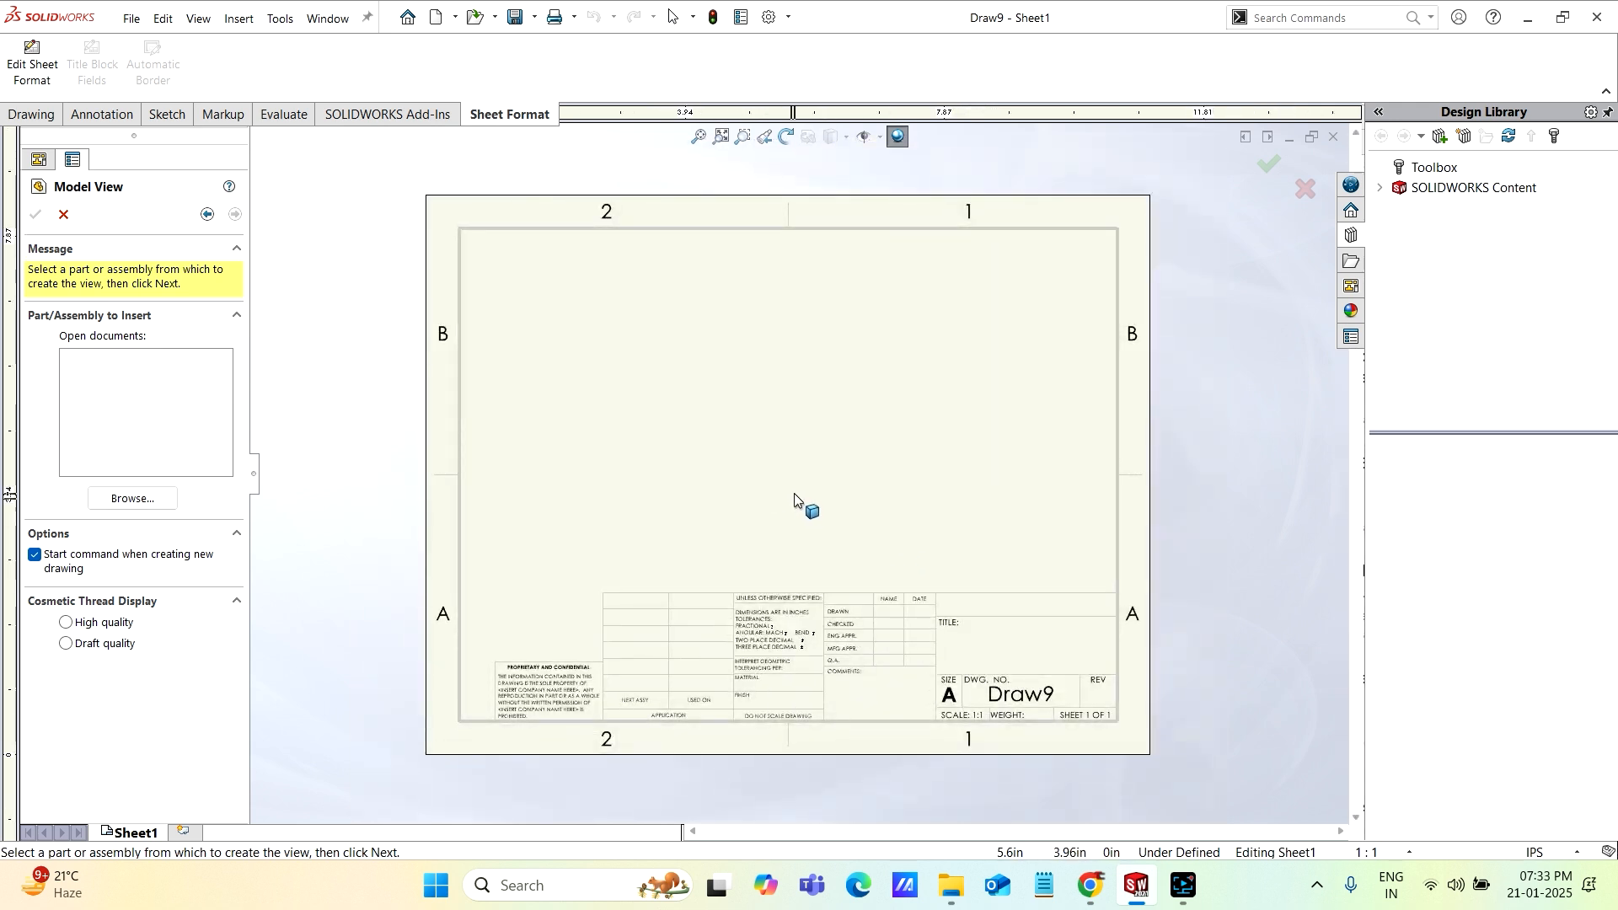
scroll(694, 465, "down", 1)
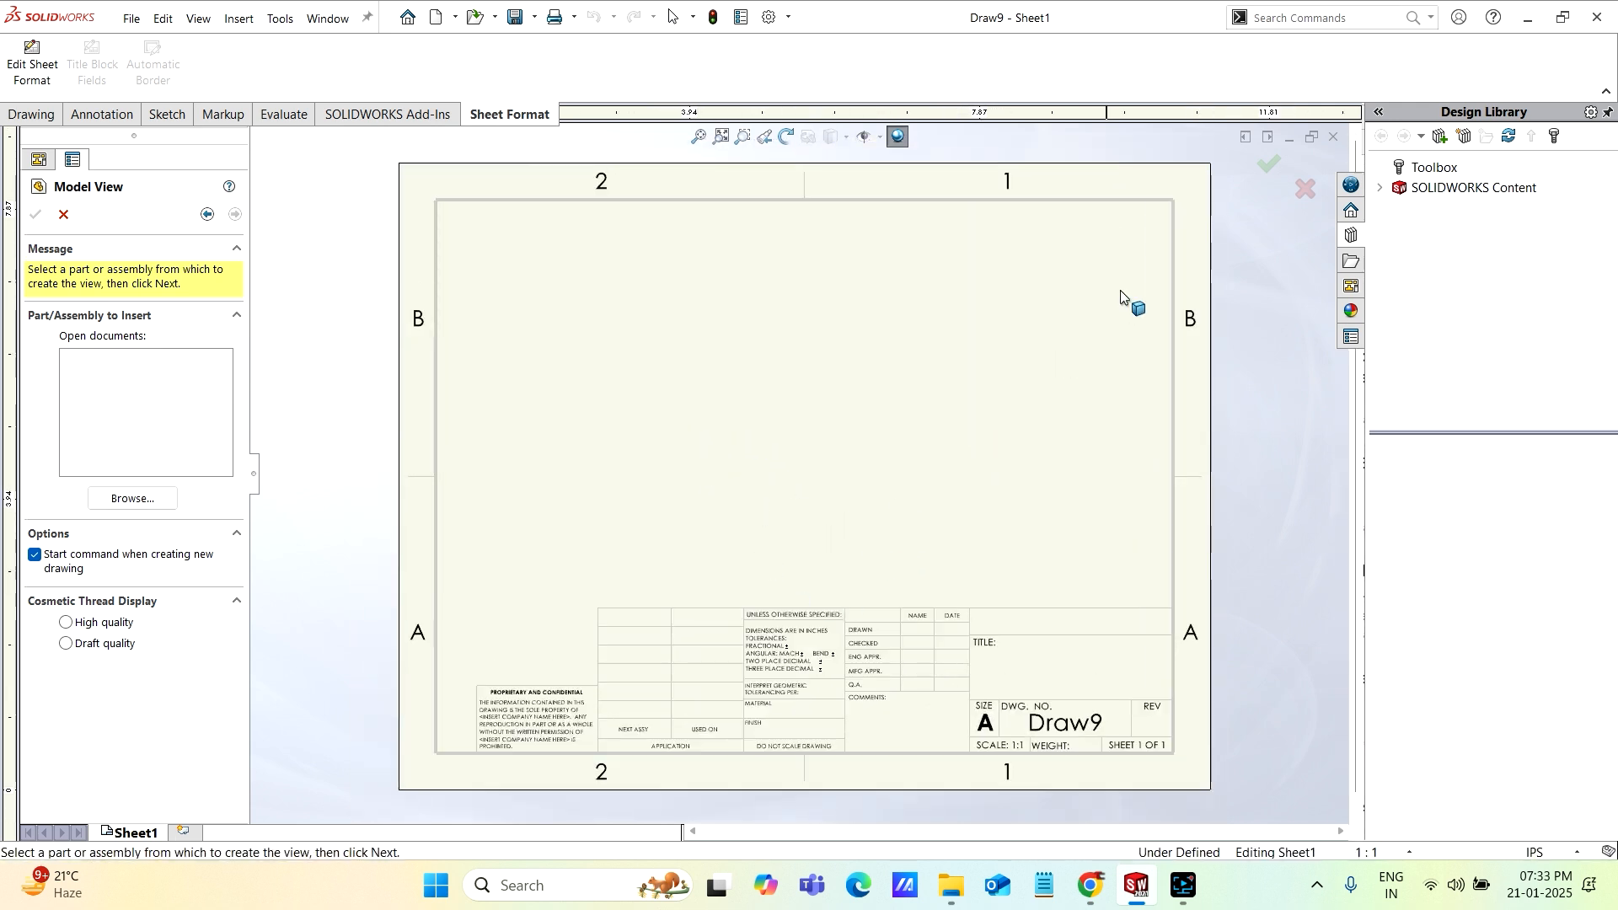
left_click(1332, 137)
left_click(1333, 138)
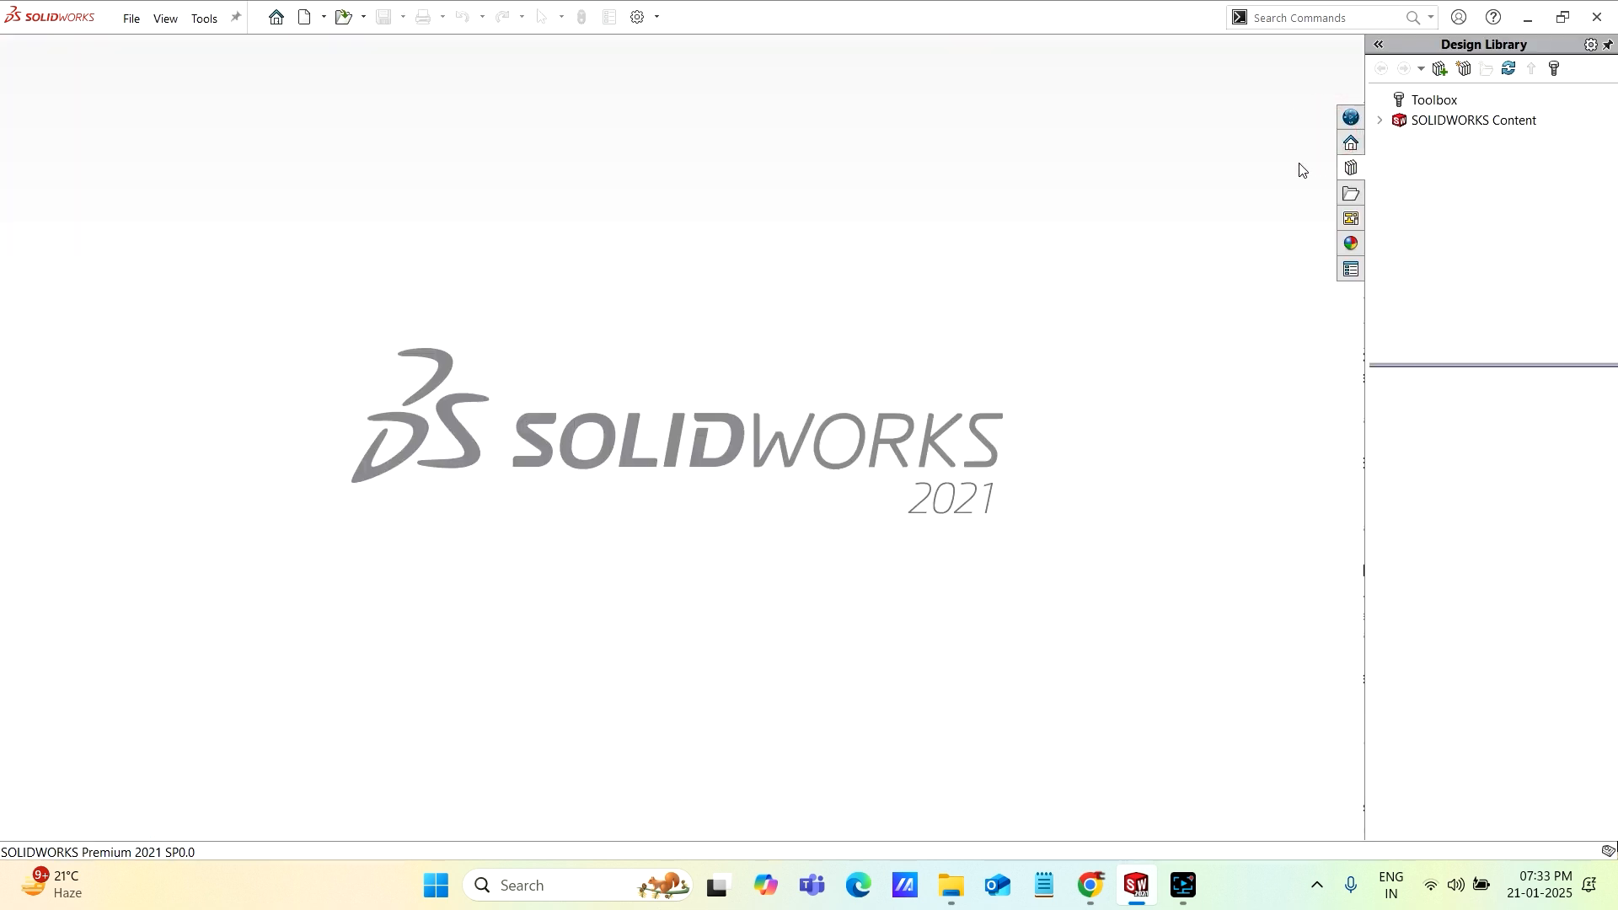
Create a new drawing from the Drawing template with the B (ANSI) Landscape sheet and its sheet format displayed, without inserting a model view
left_click(308, 20)
left_click(650, 296)
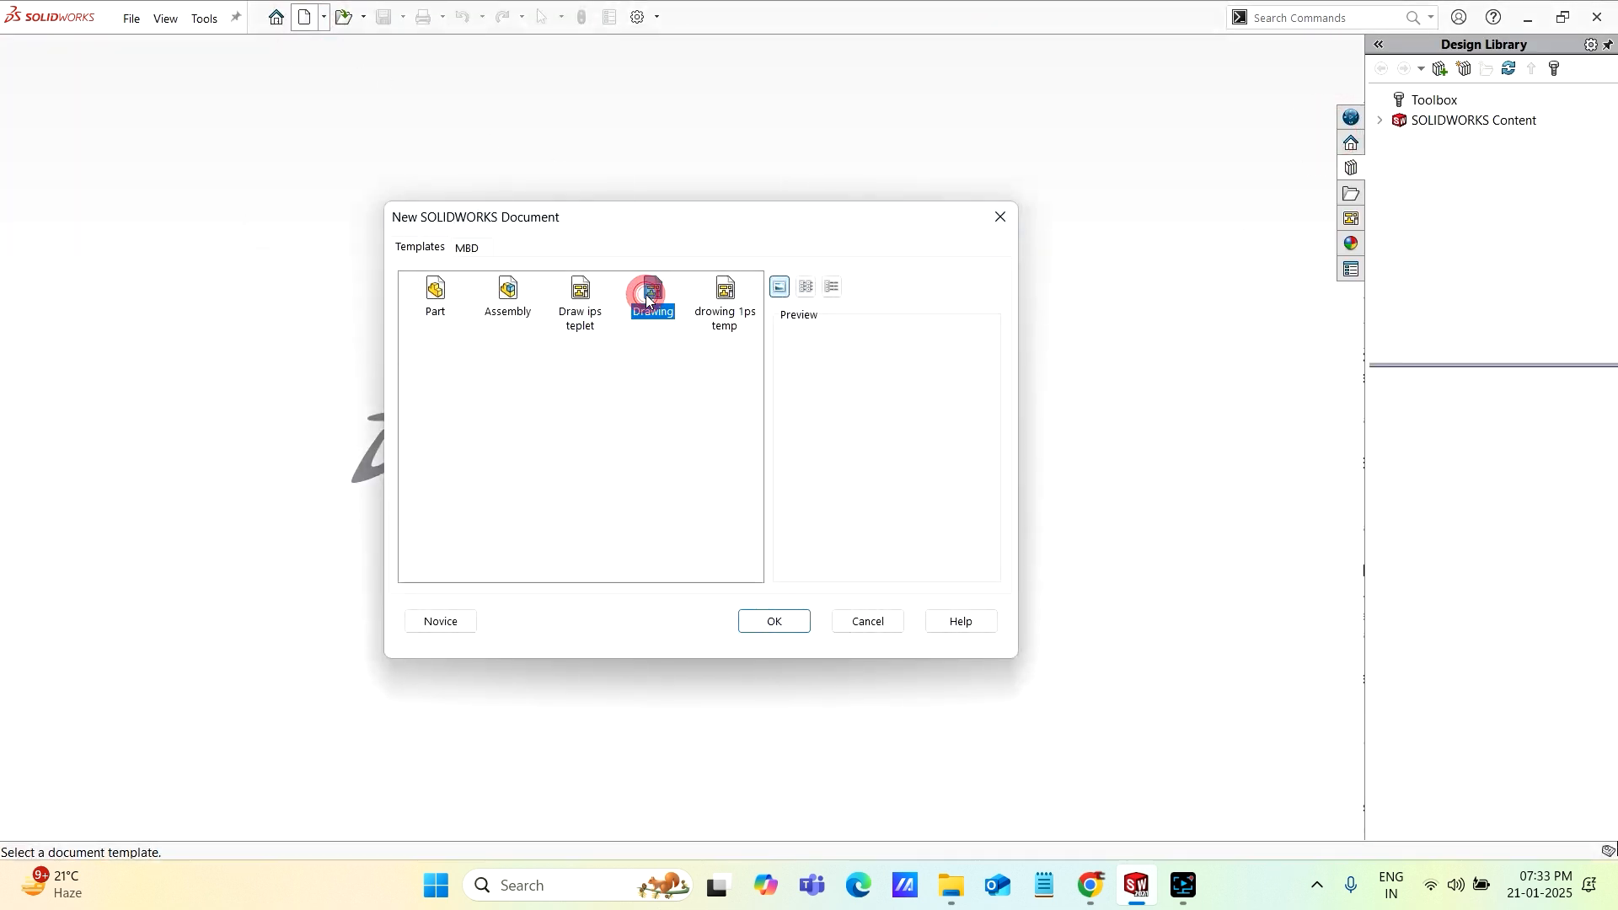
left_click(777, 621)
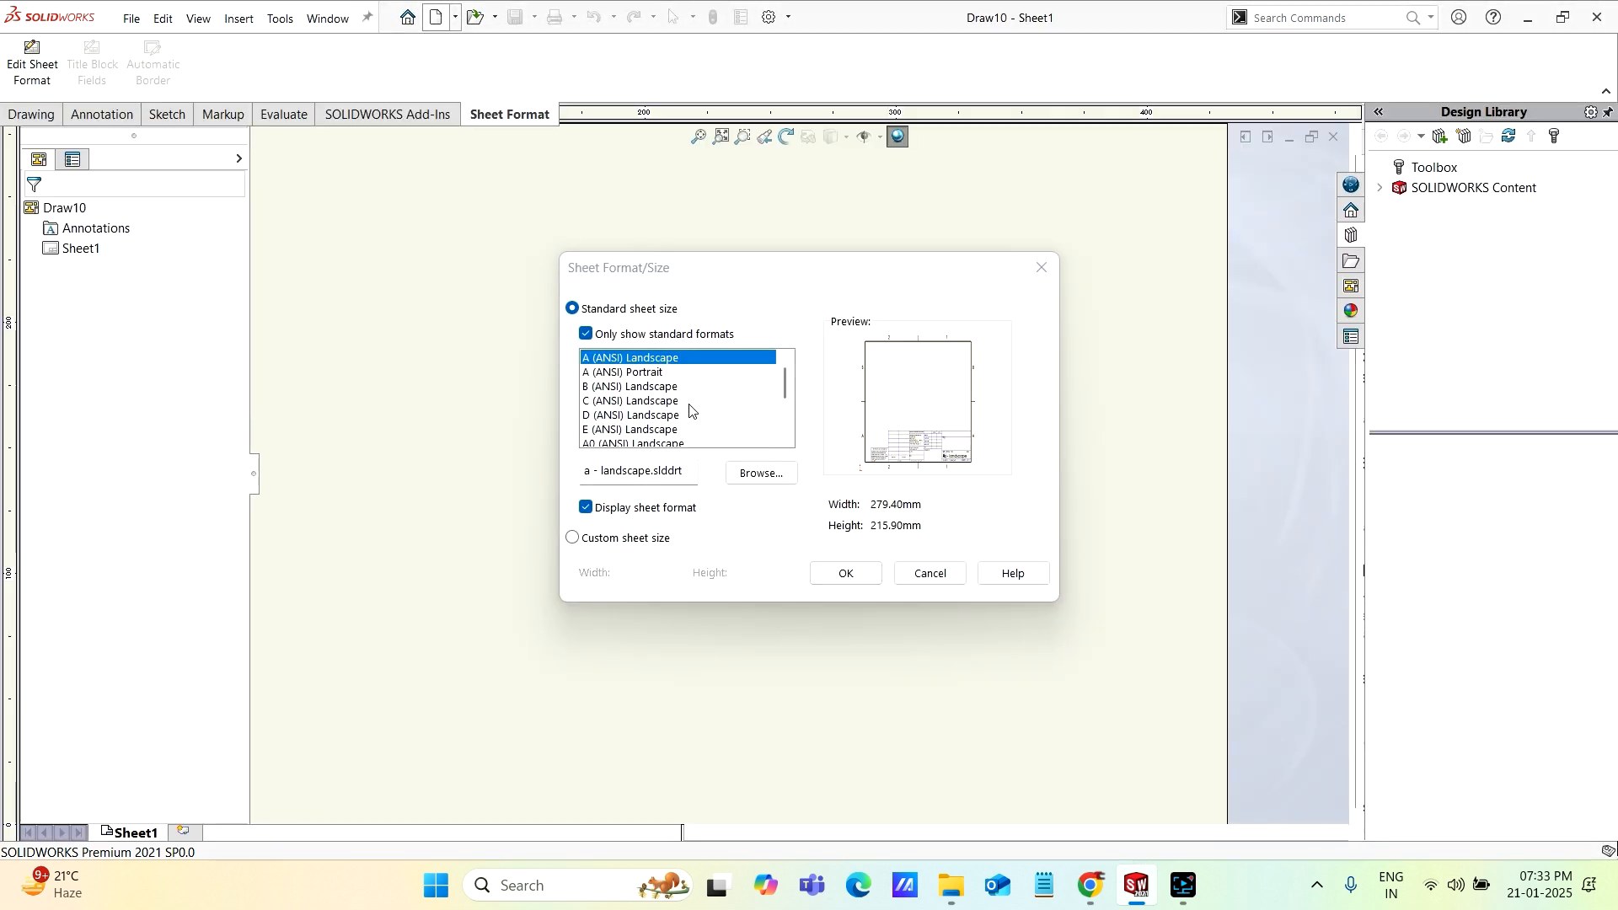
scroll(689, 411, "down", 3)
scroll(686, 408, "up", 3)
left_click(645, 387)
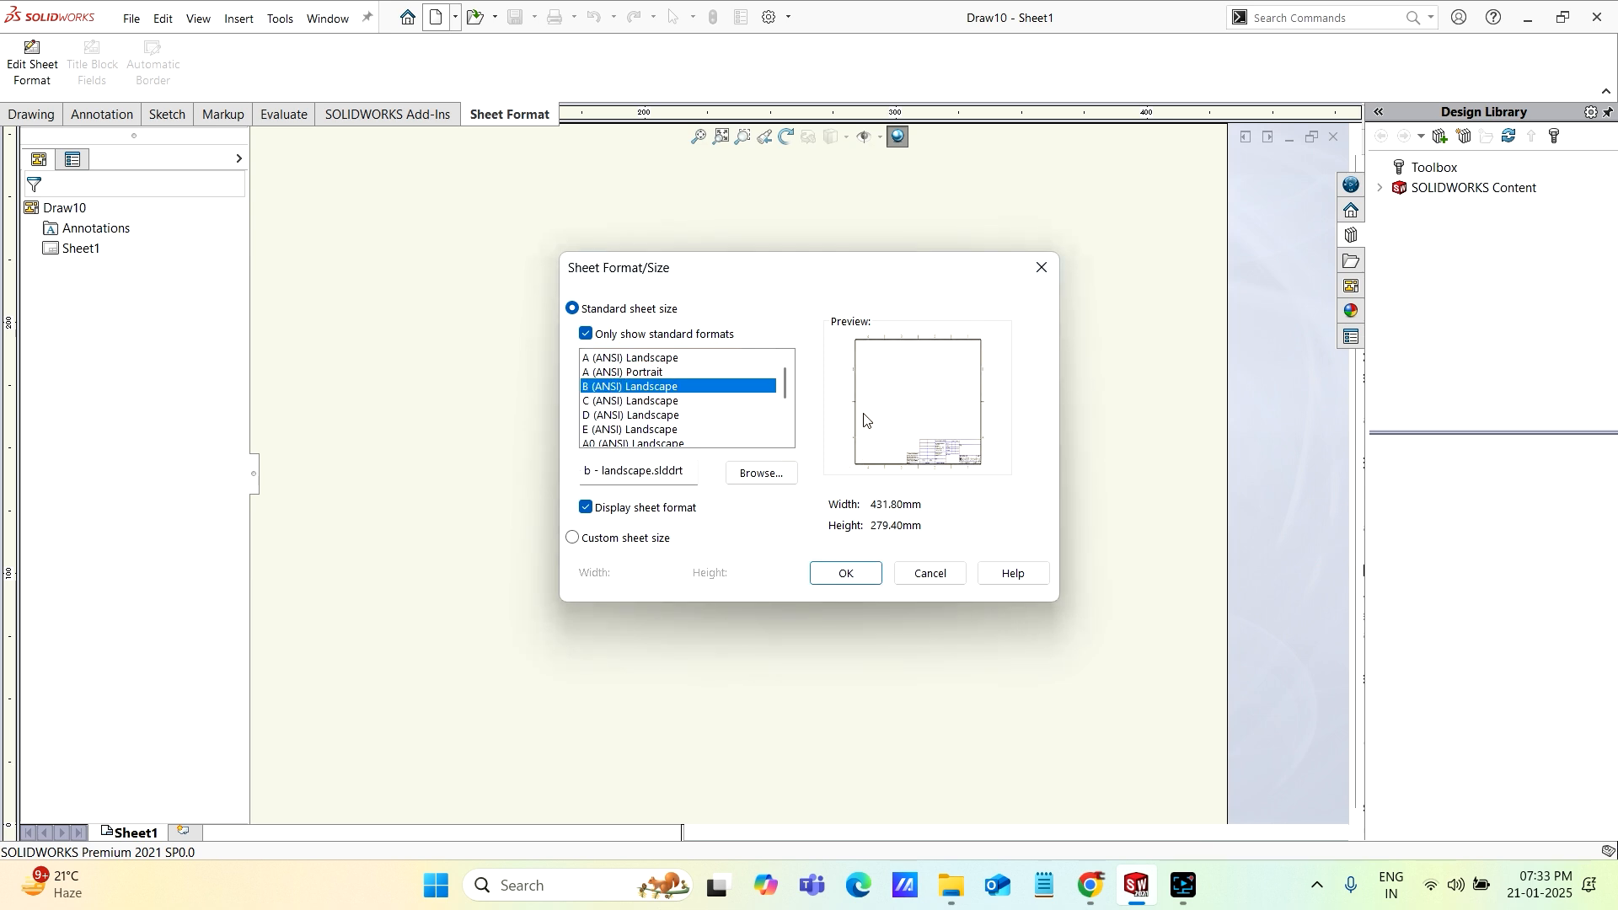
left_click(847, 574)
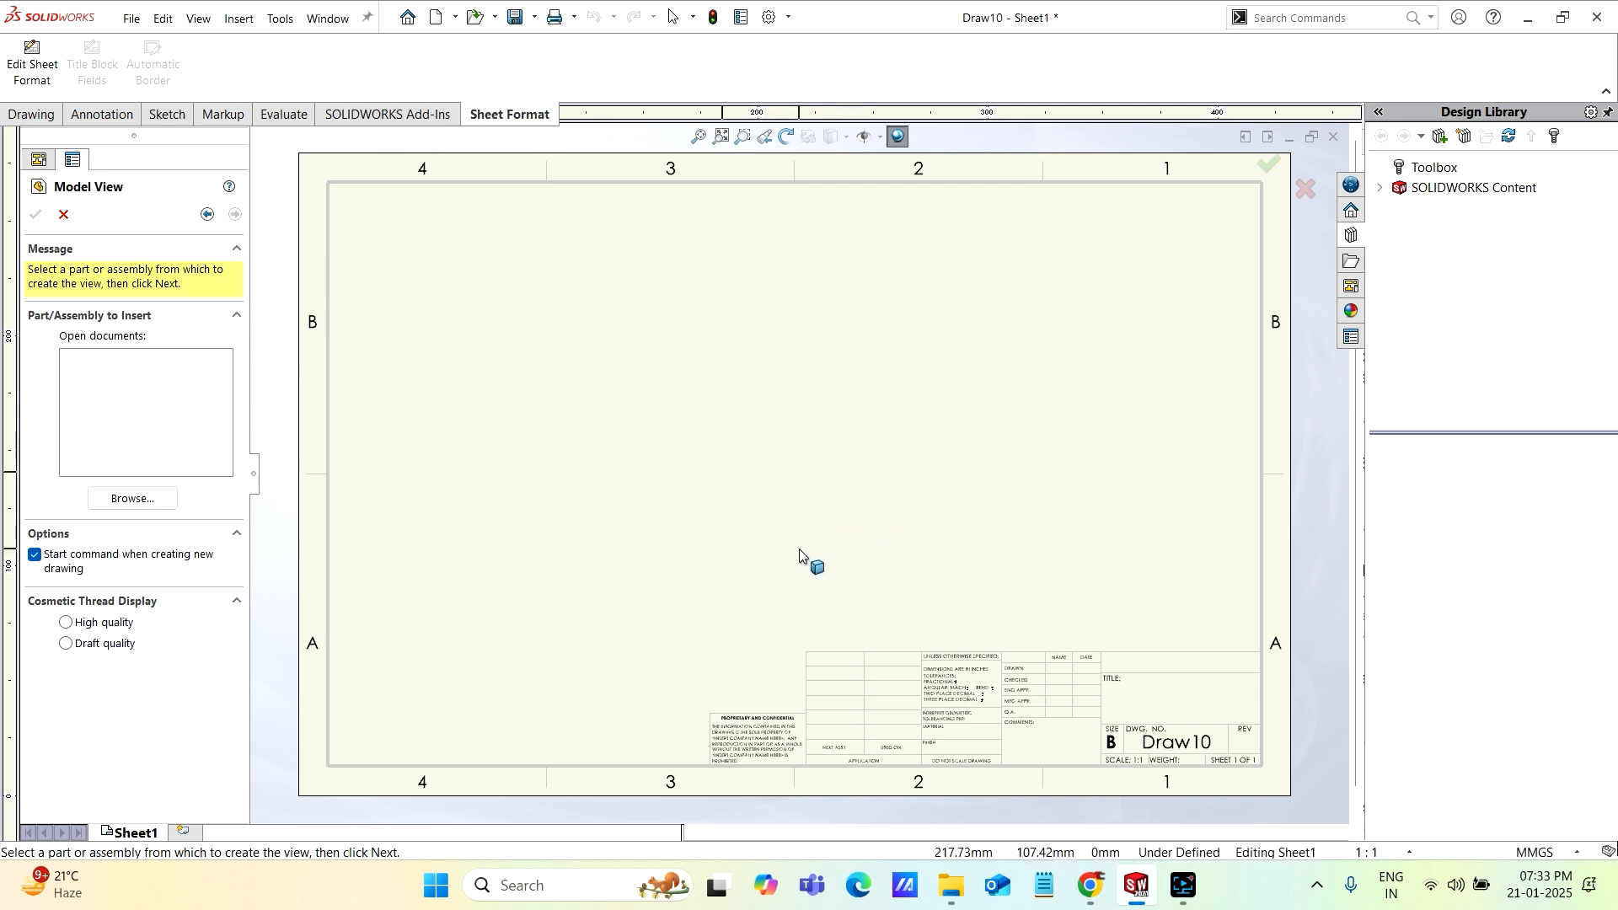
left_click(63, 215)
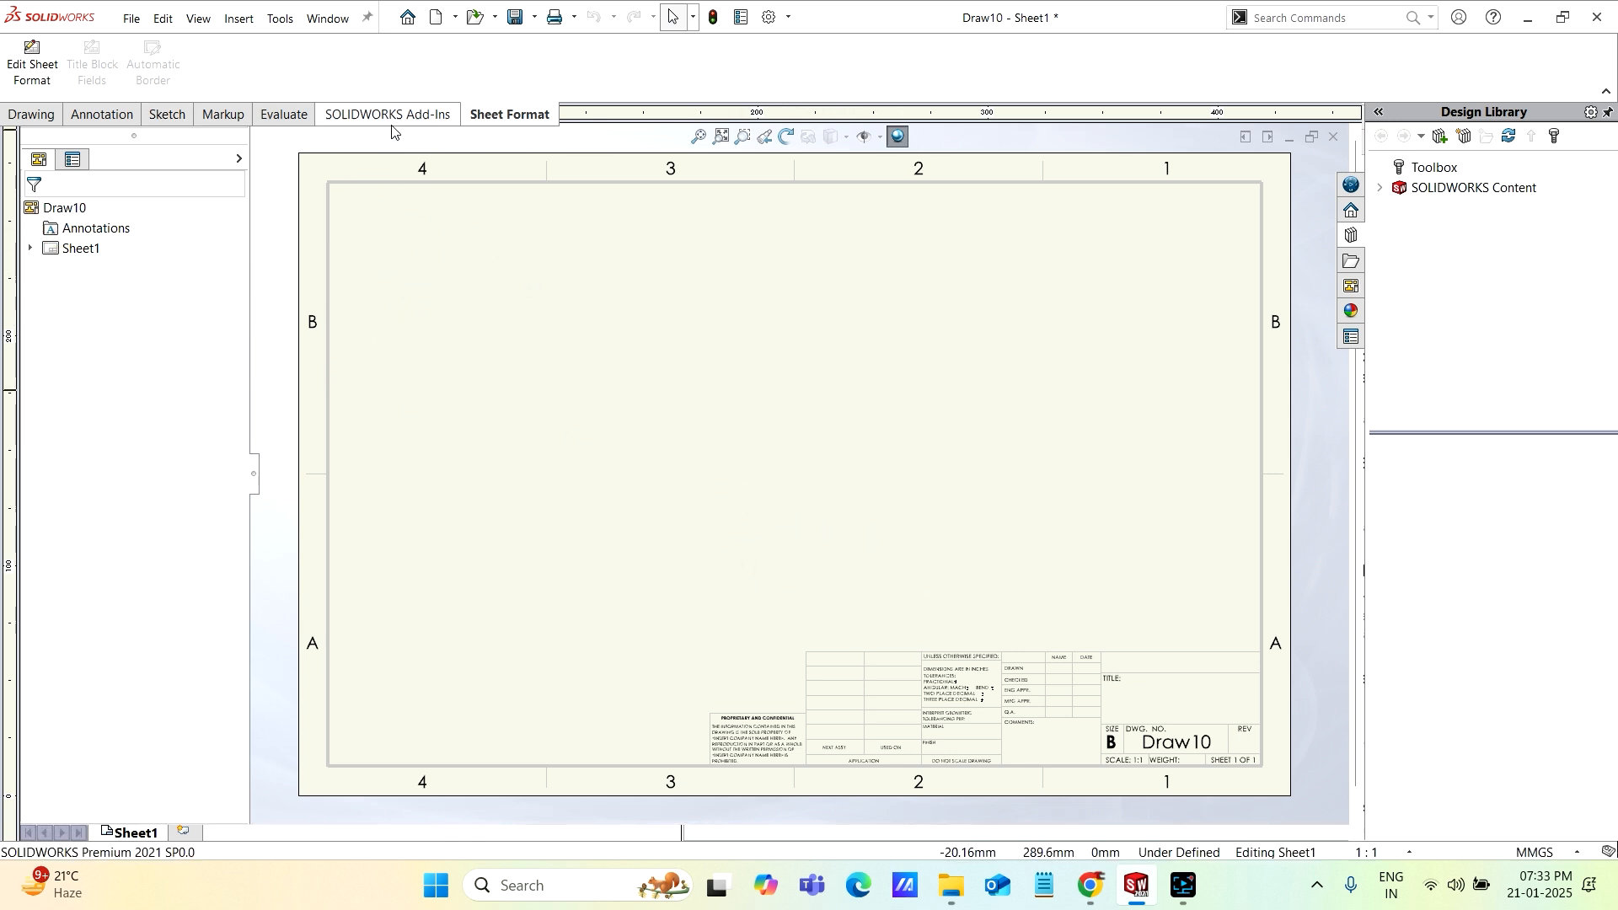
Open the sheet format for editing and delete the proprietary note, application, tolerance and approval blocks beside the title area
left_click(30, 68)
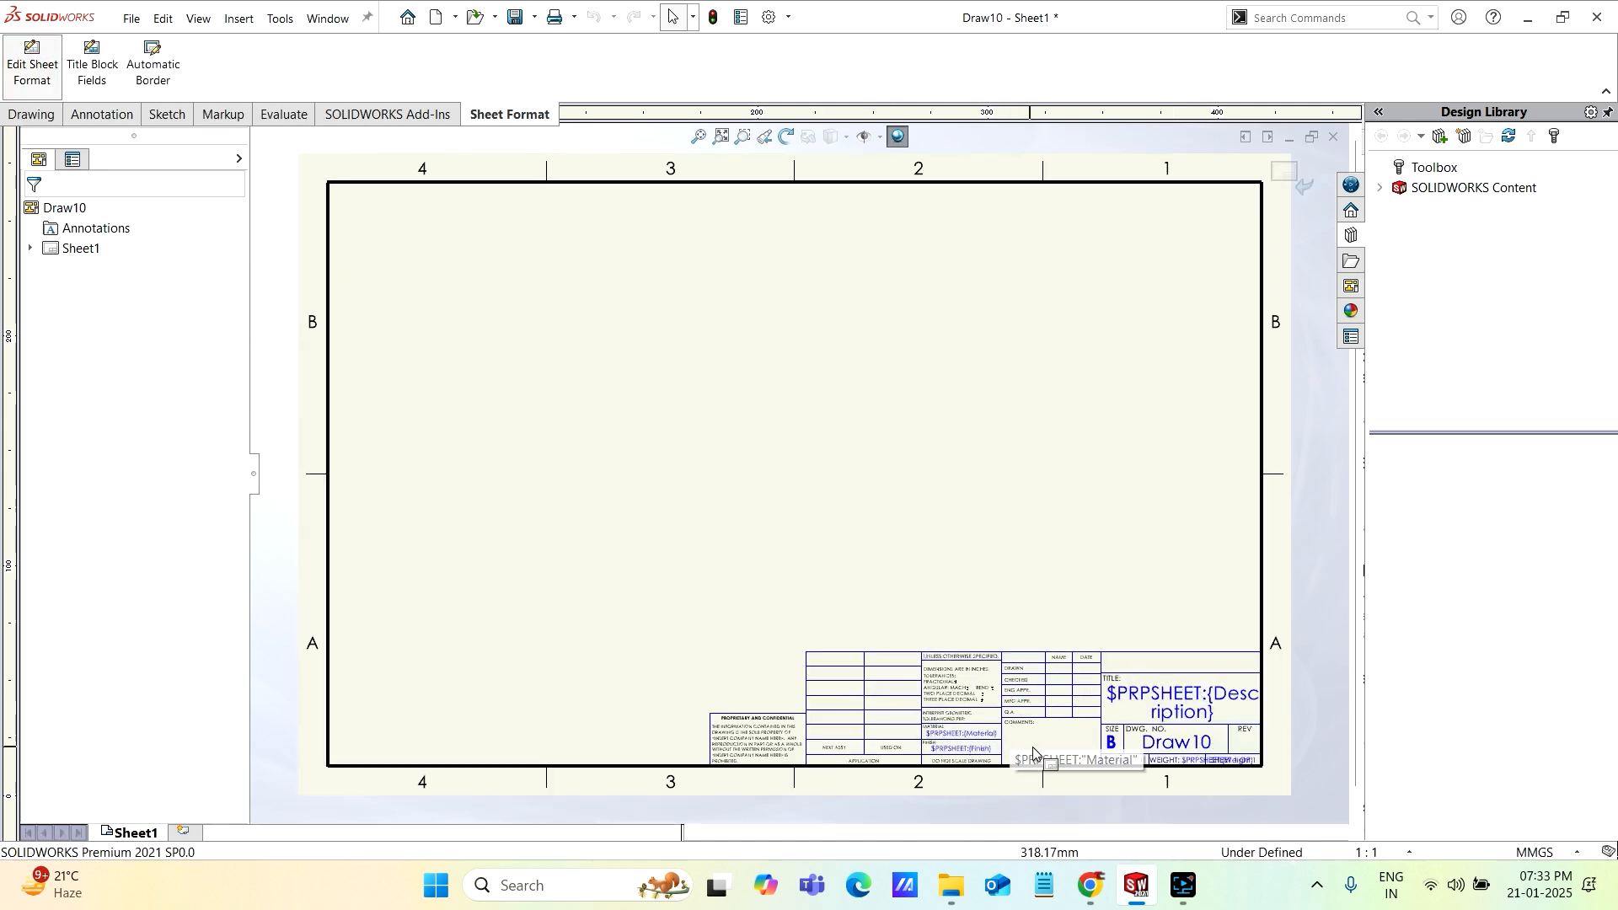
scroll(1034, 713, "down", 4)
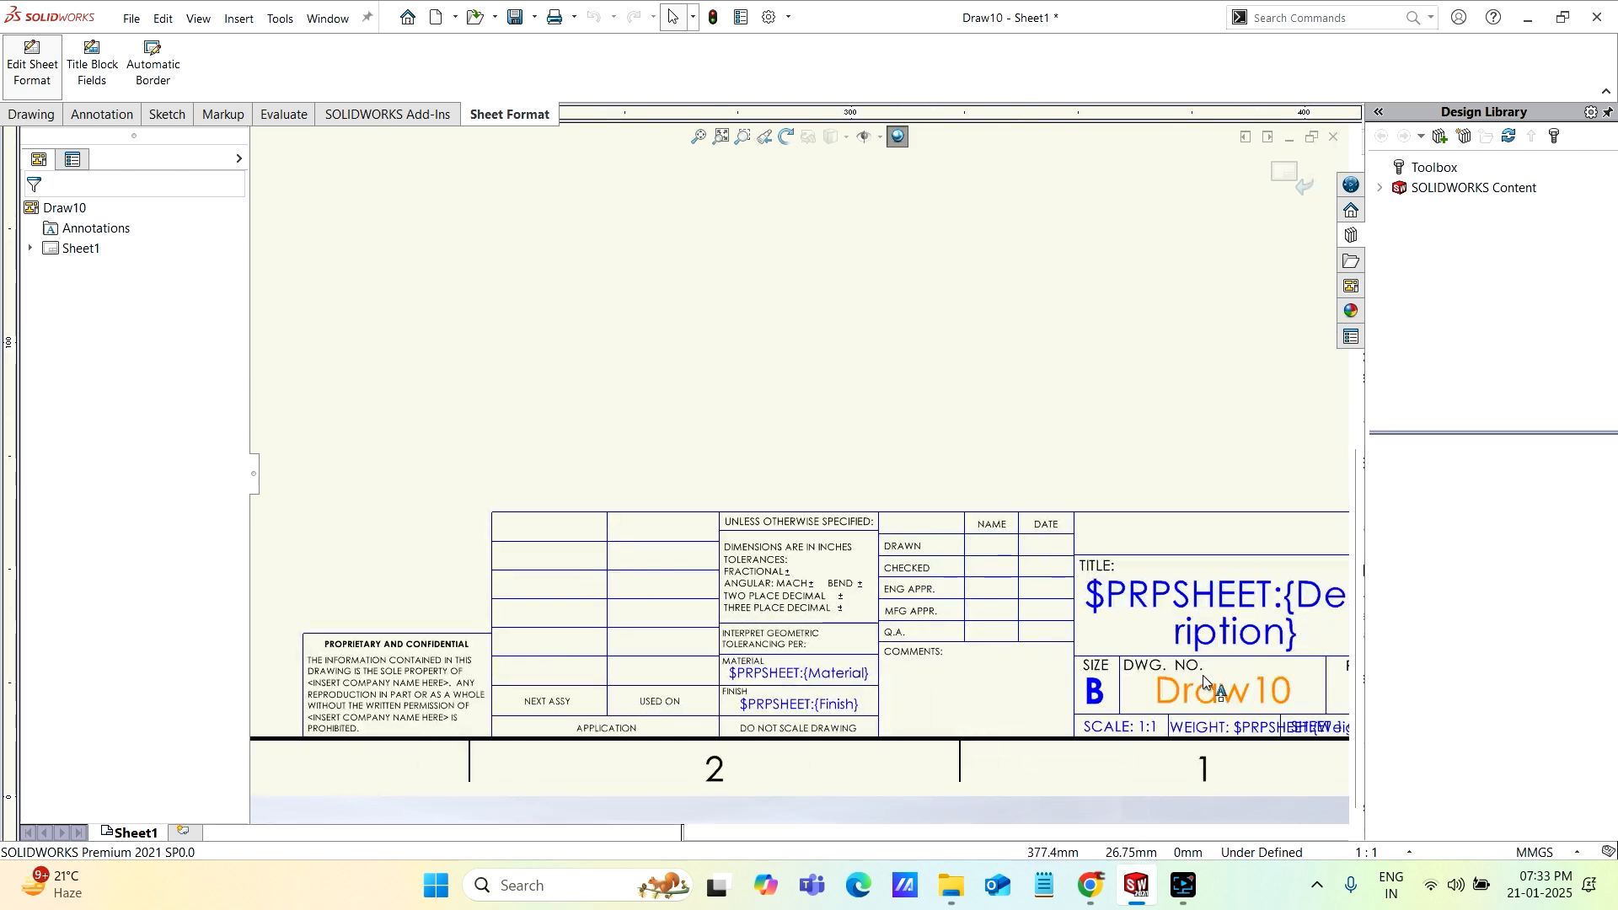
scroll(884, 620, "up", 4)
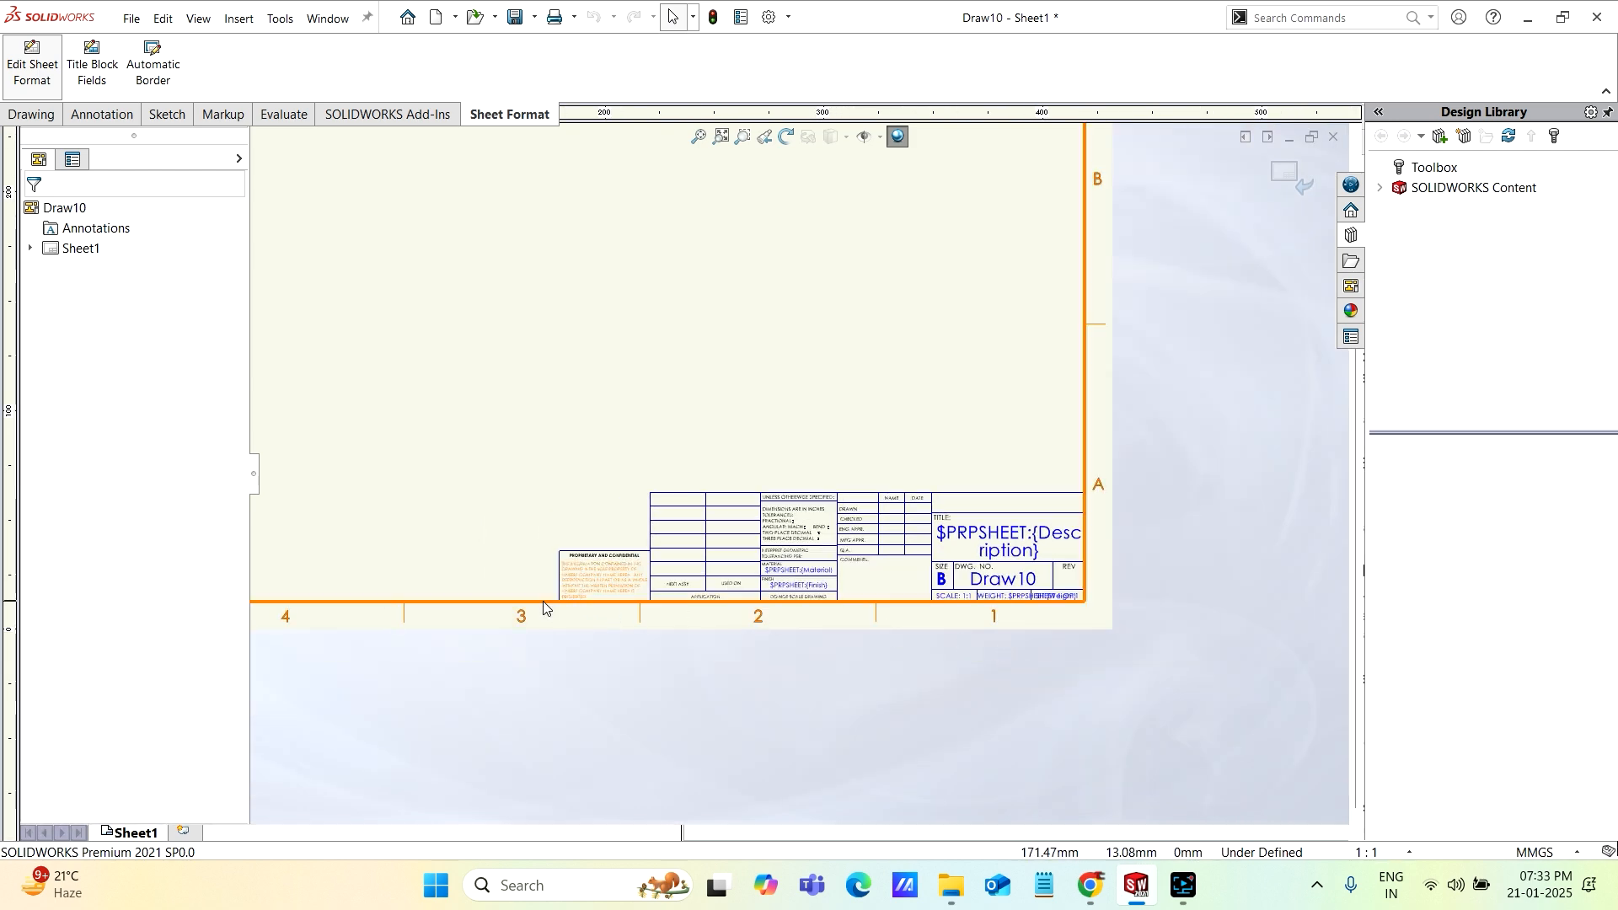
left_click_drag(523, 451, 940, 620)
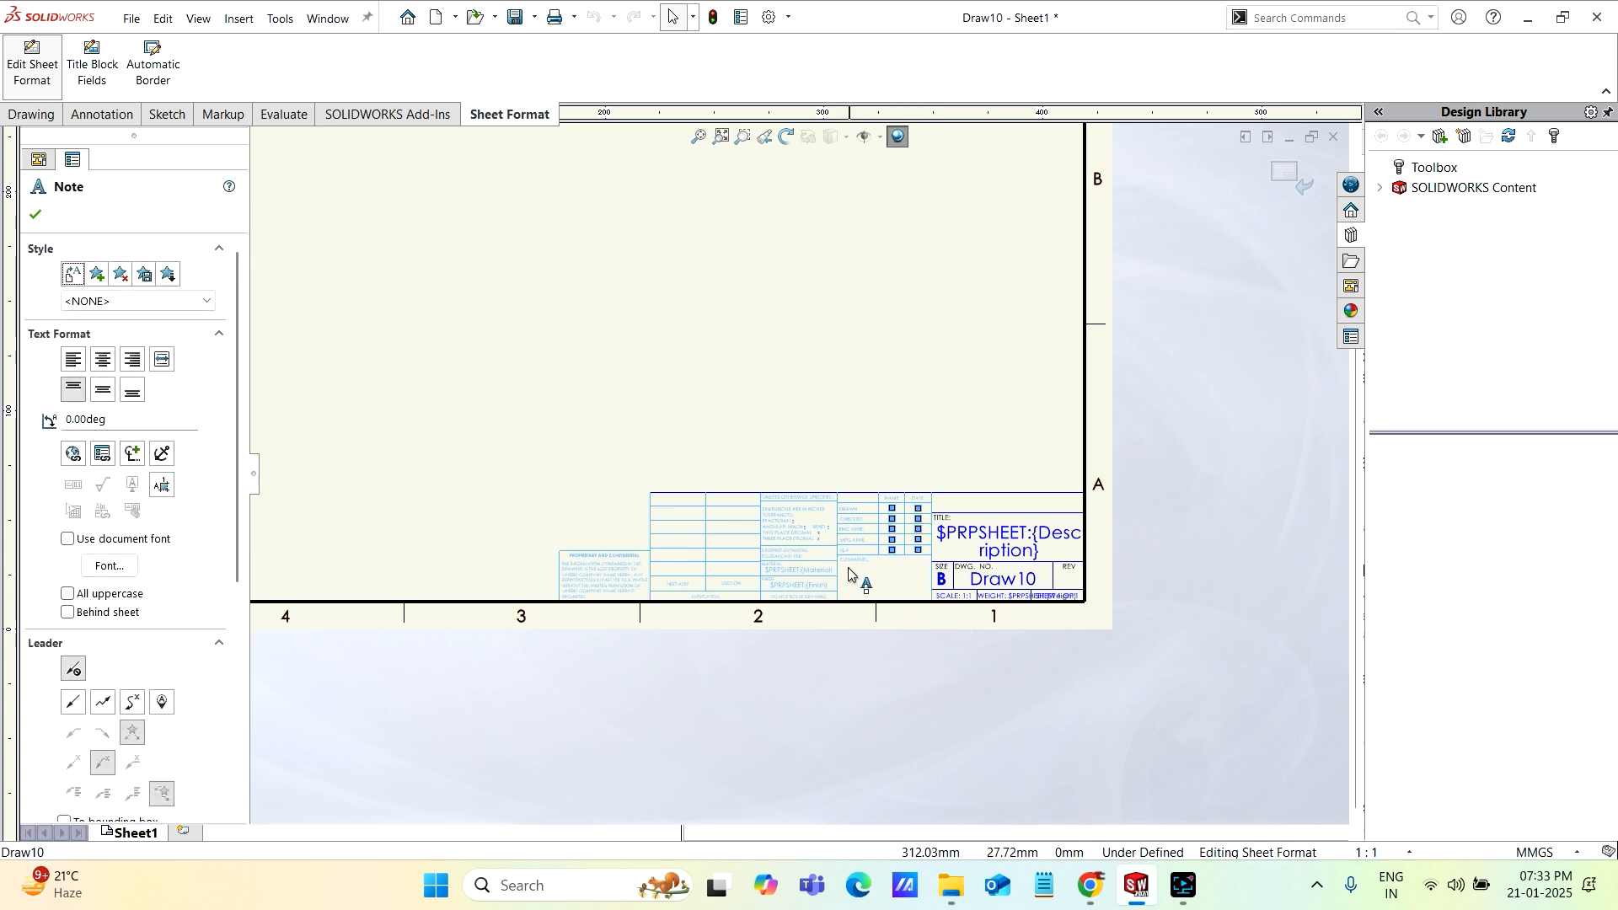
right_click(820, 548)
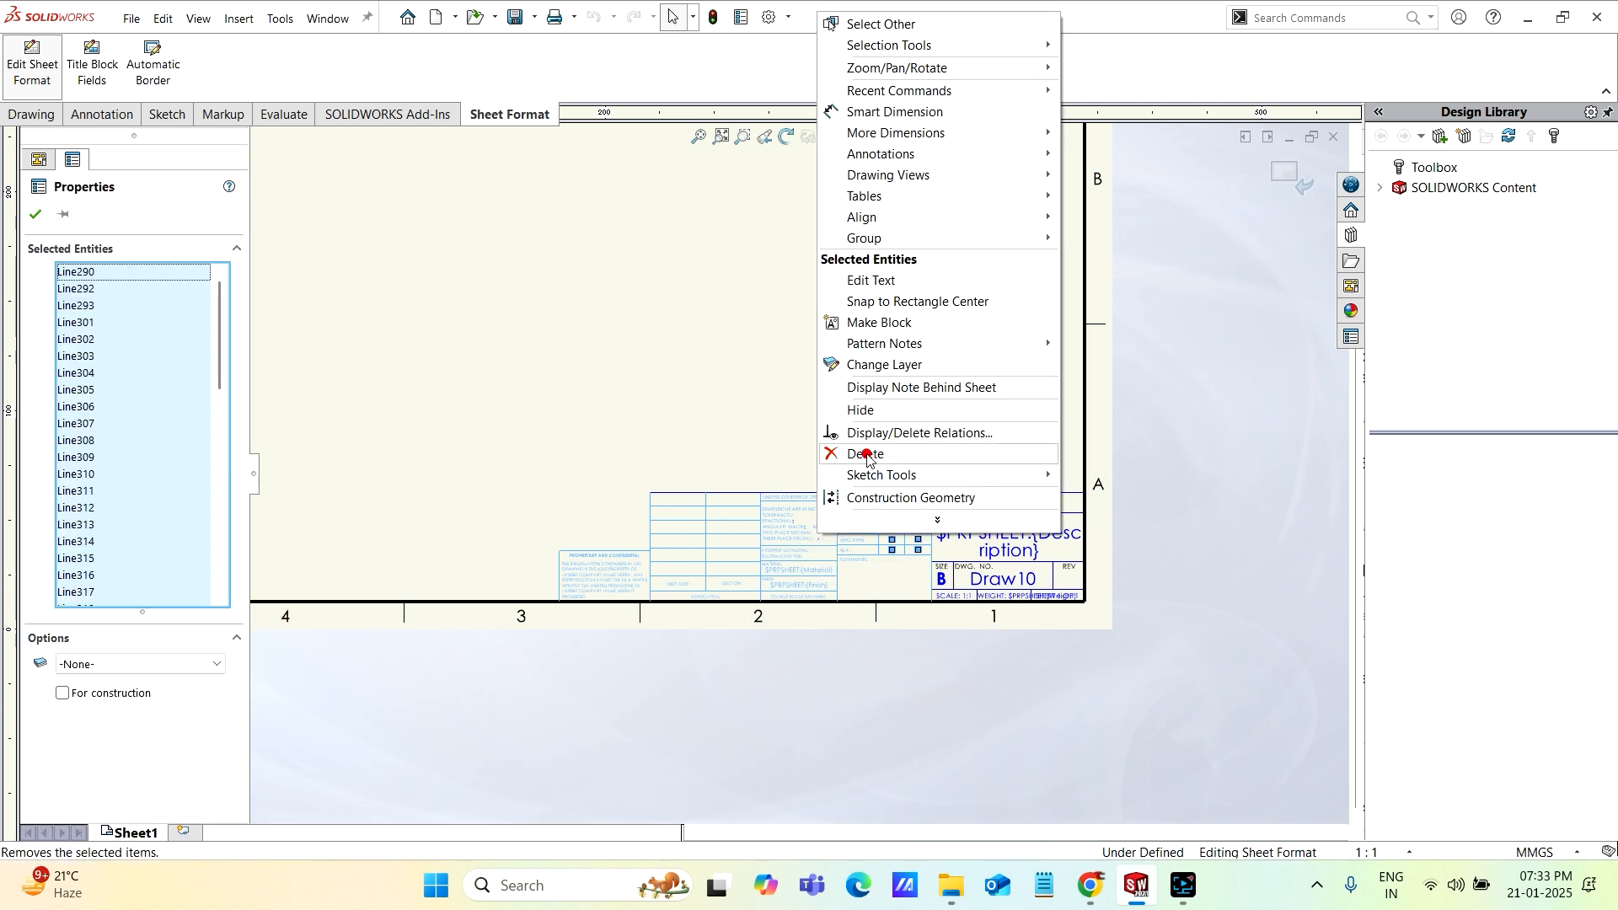
left_click(867, 455)
Delete the leftover horizontal line above the title area of the sheet format
left_click(809, 494)
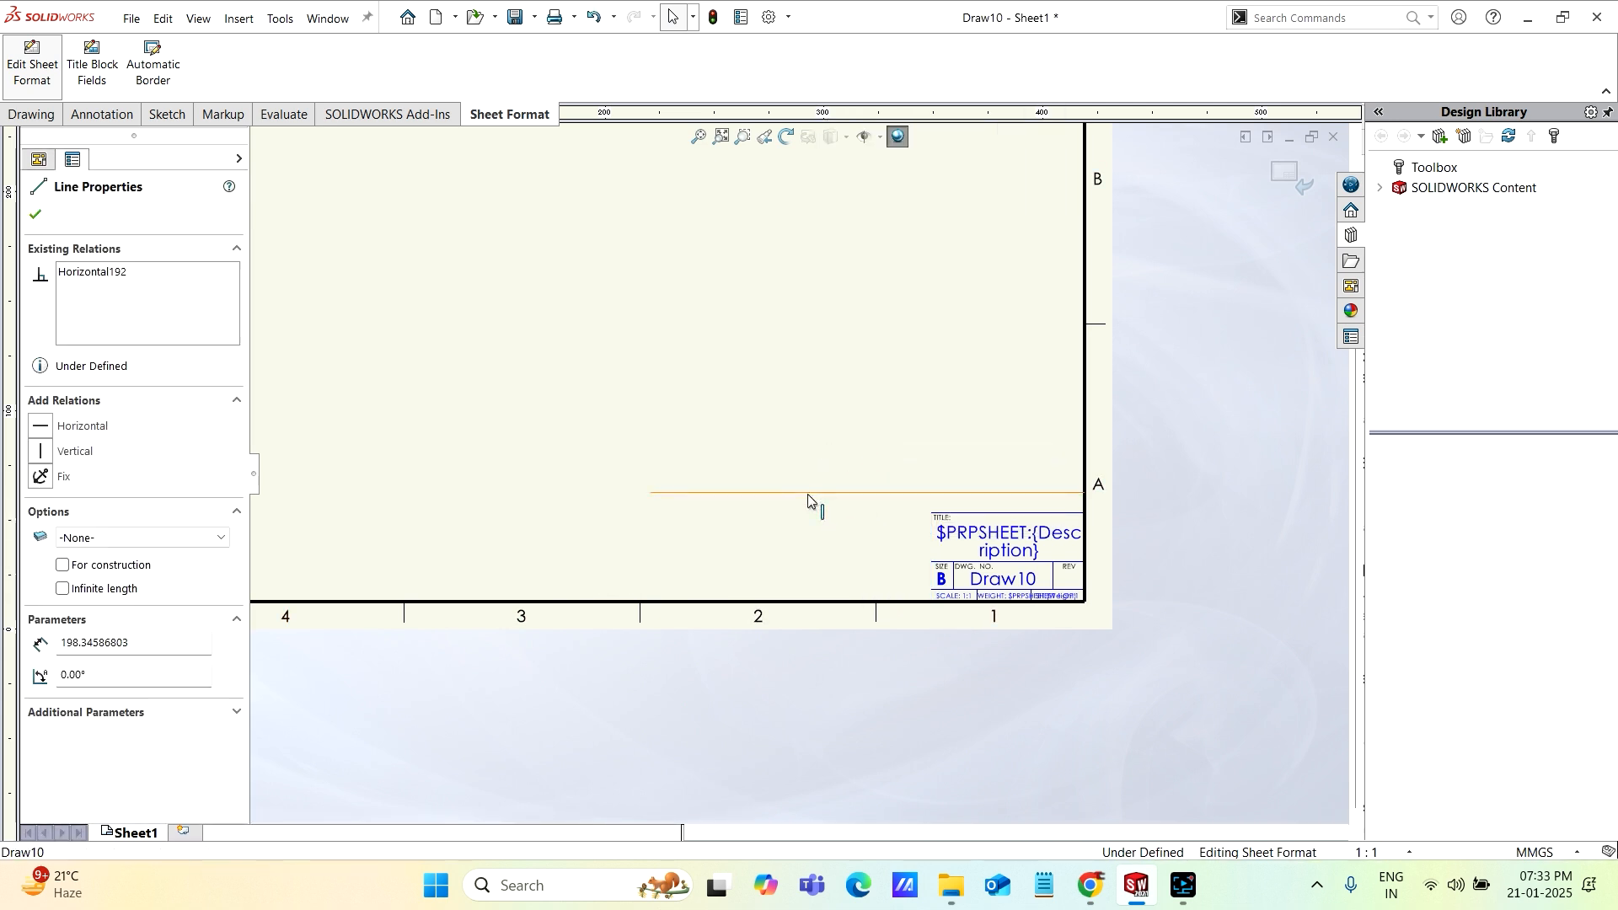
right_click(809, 496)
left_click(867, 658)
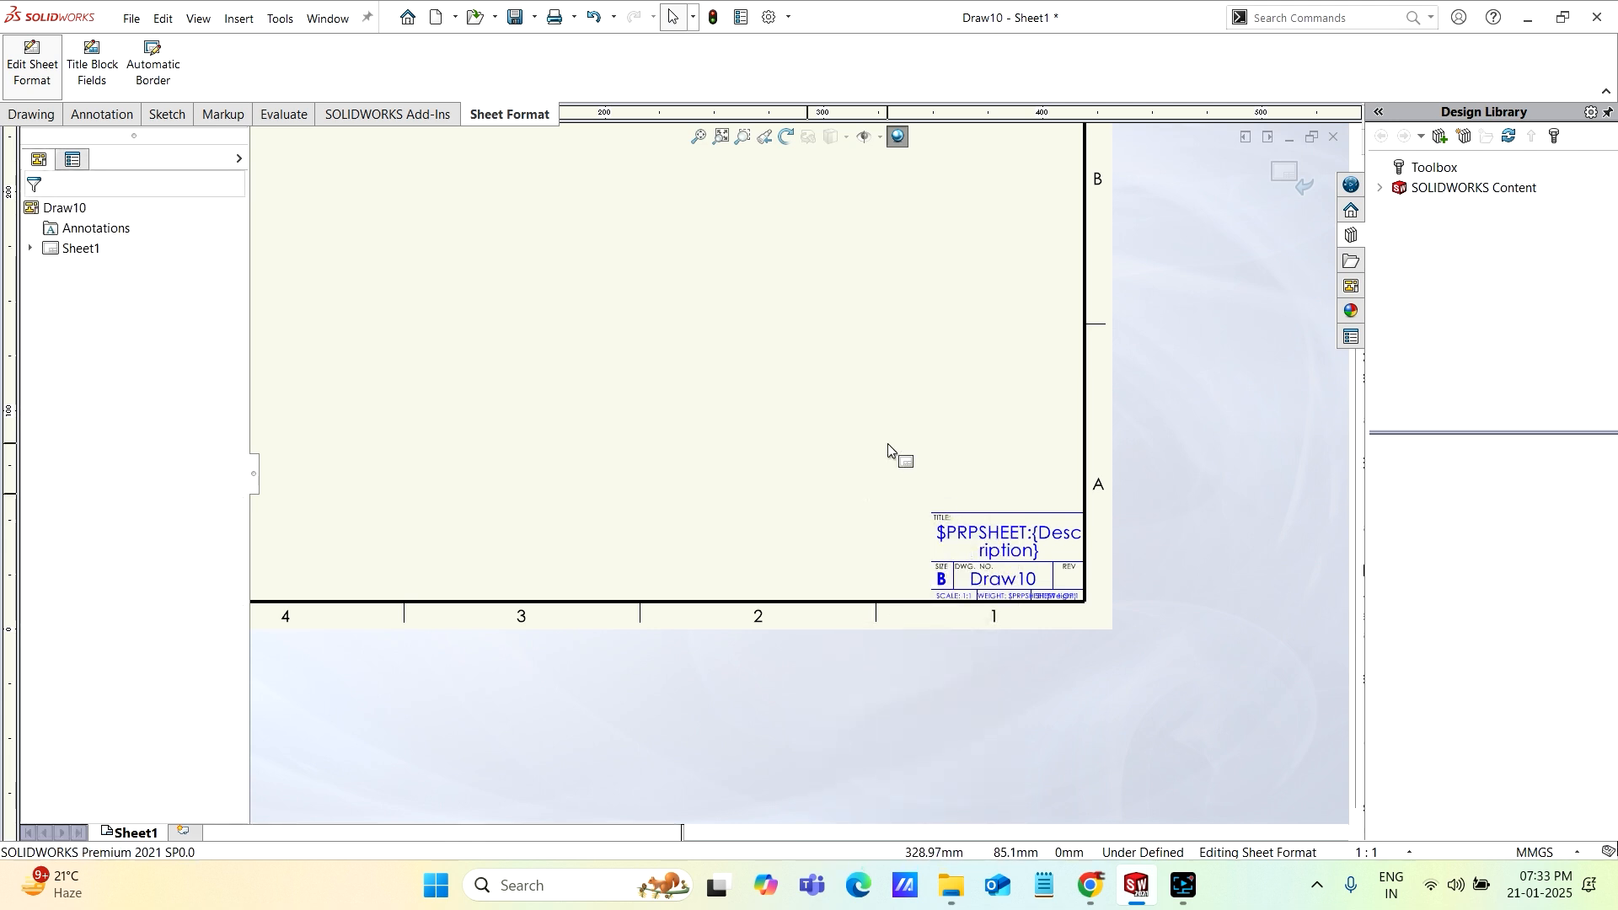
Draw a vertical line about 41 mm long closing the open left side of the title area down to the sheet border
scroll(857, 405, "up", 3)
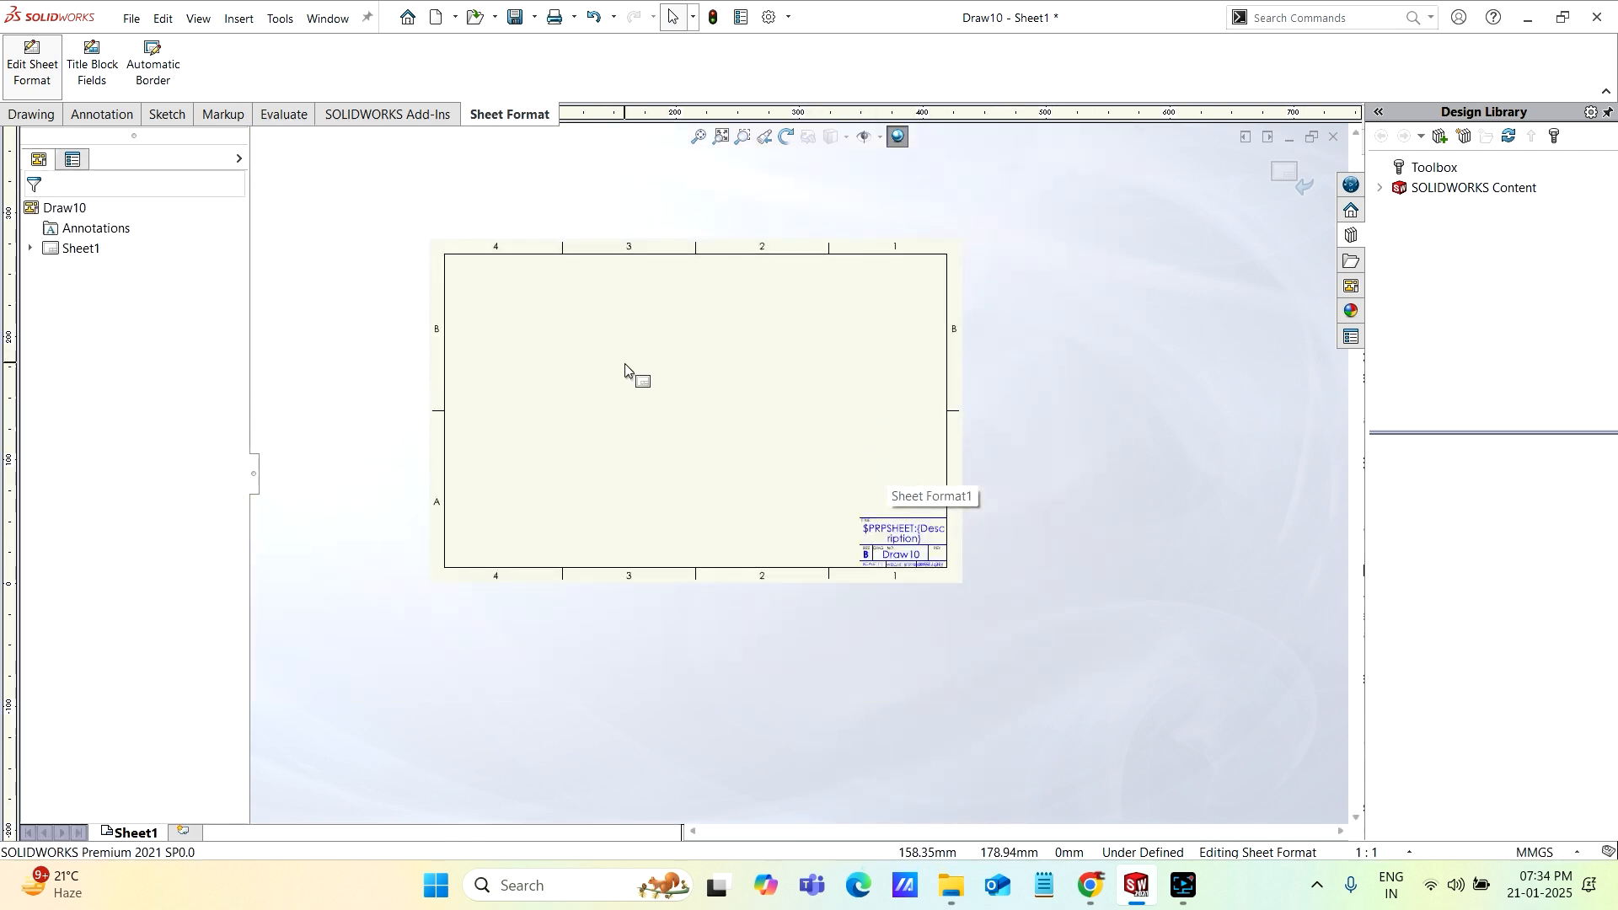
key("f")
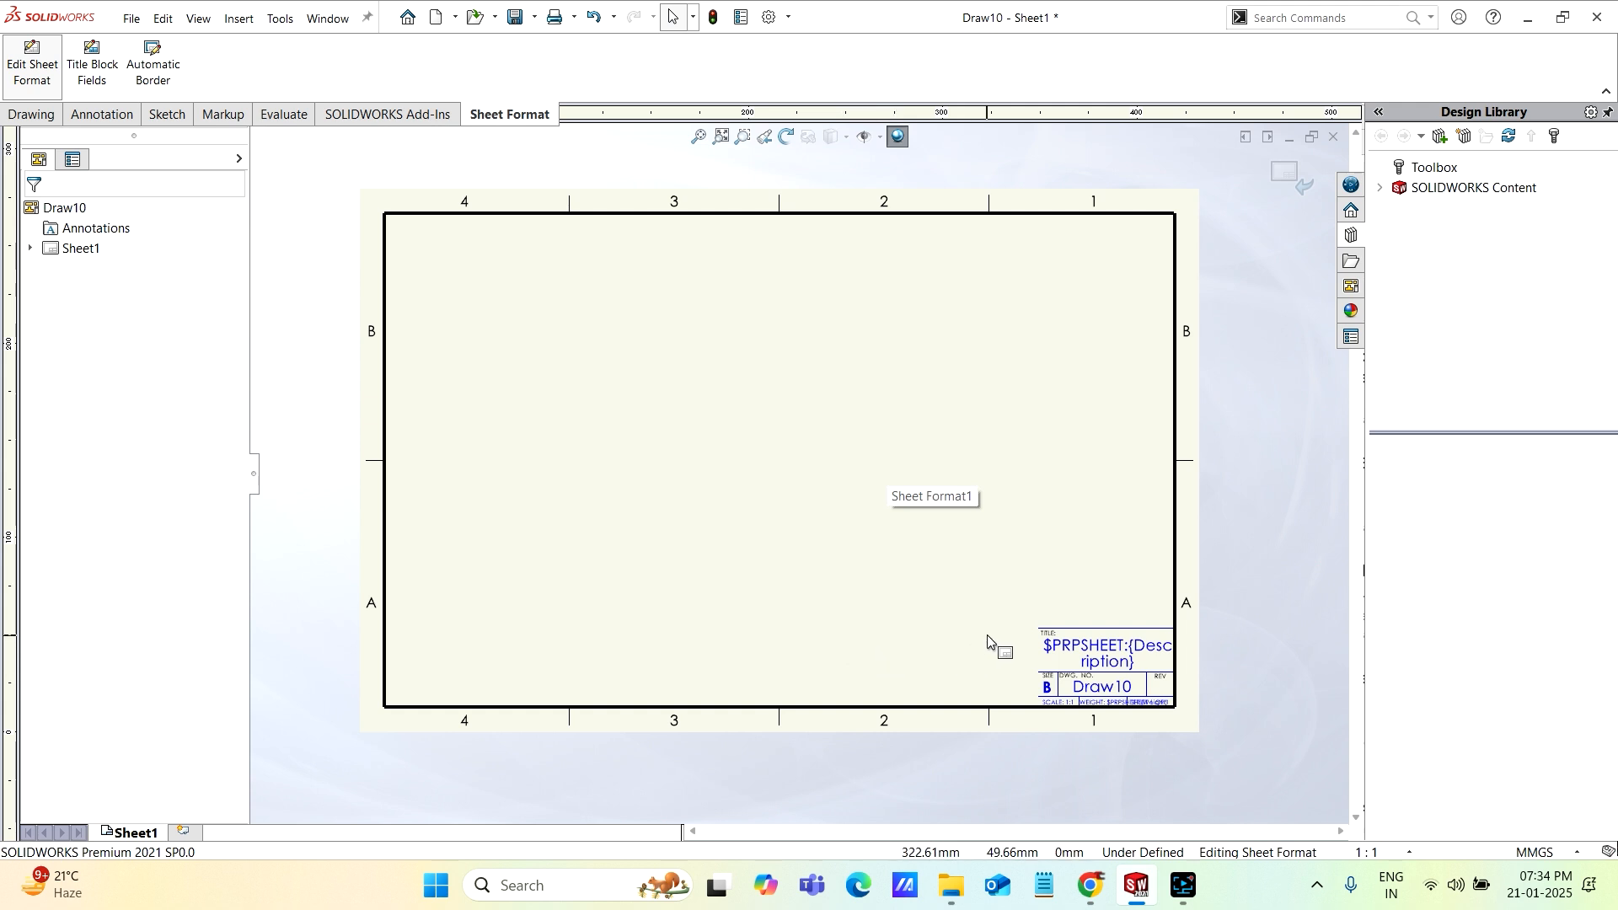
scroll(988, 635, "down", 2)
scroll(995, 649, "down", 2)
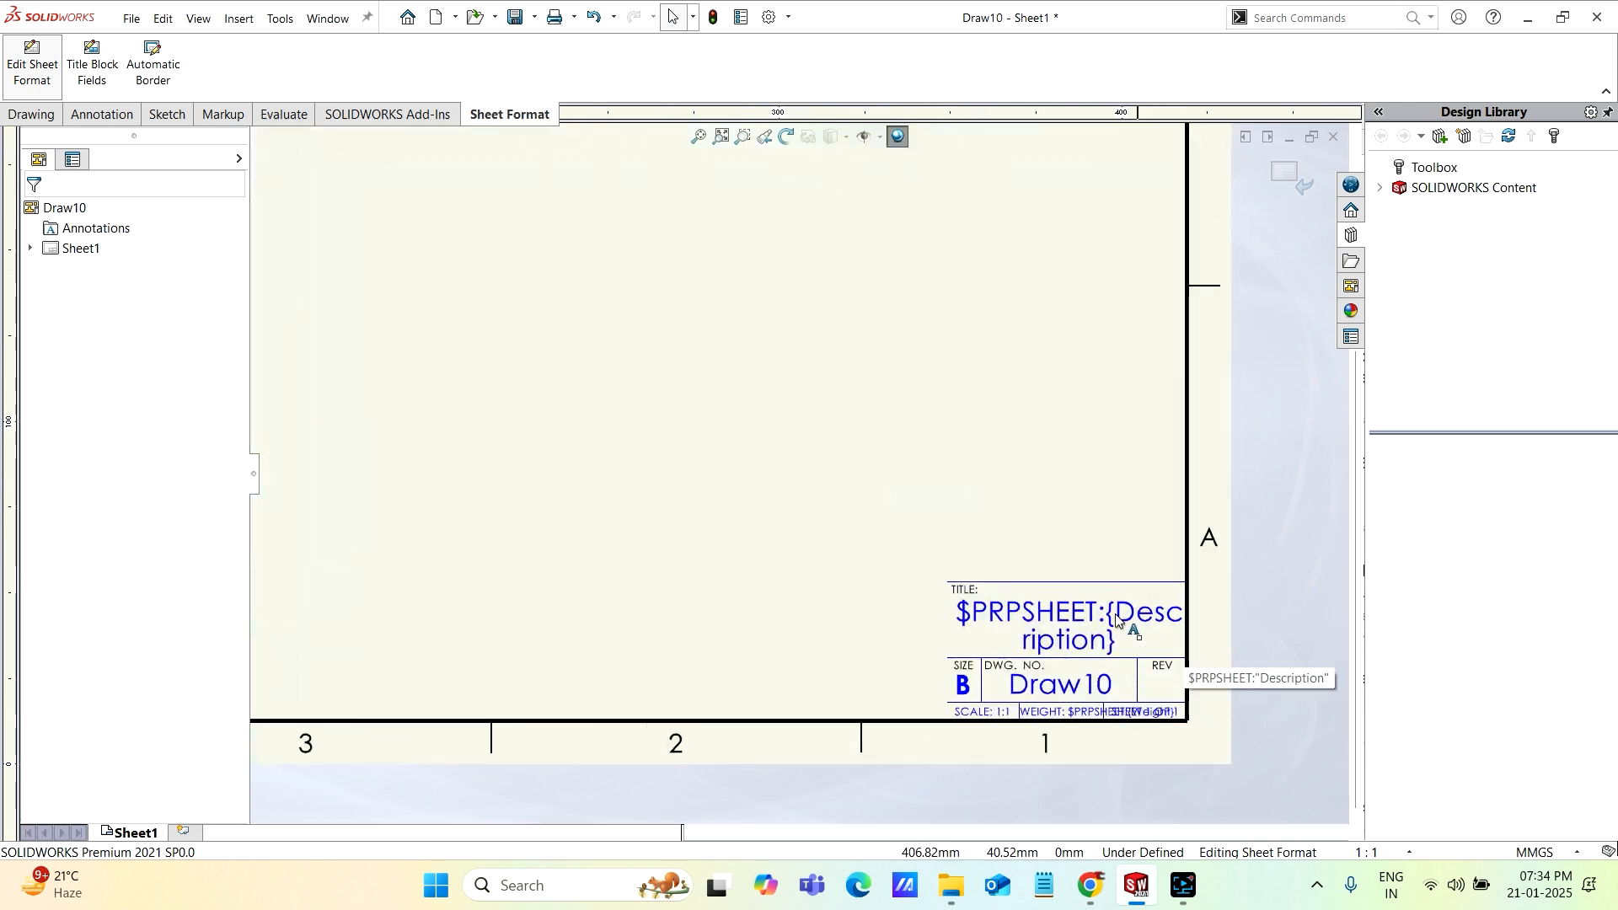
left_click(165, 115)
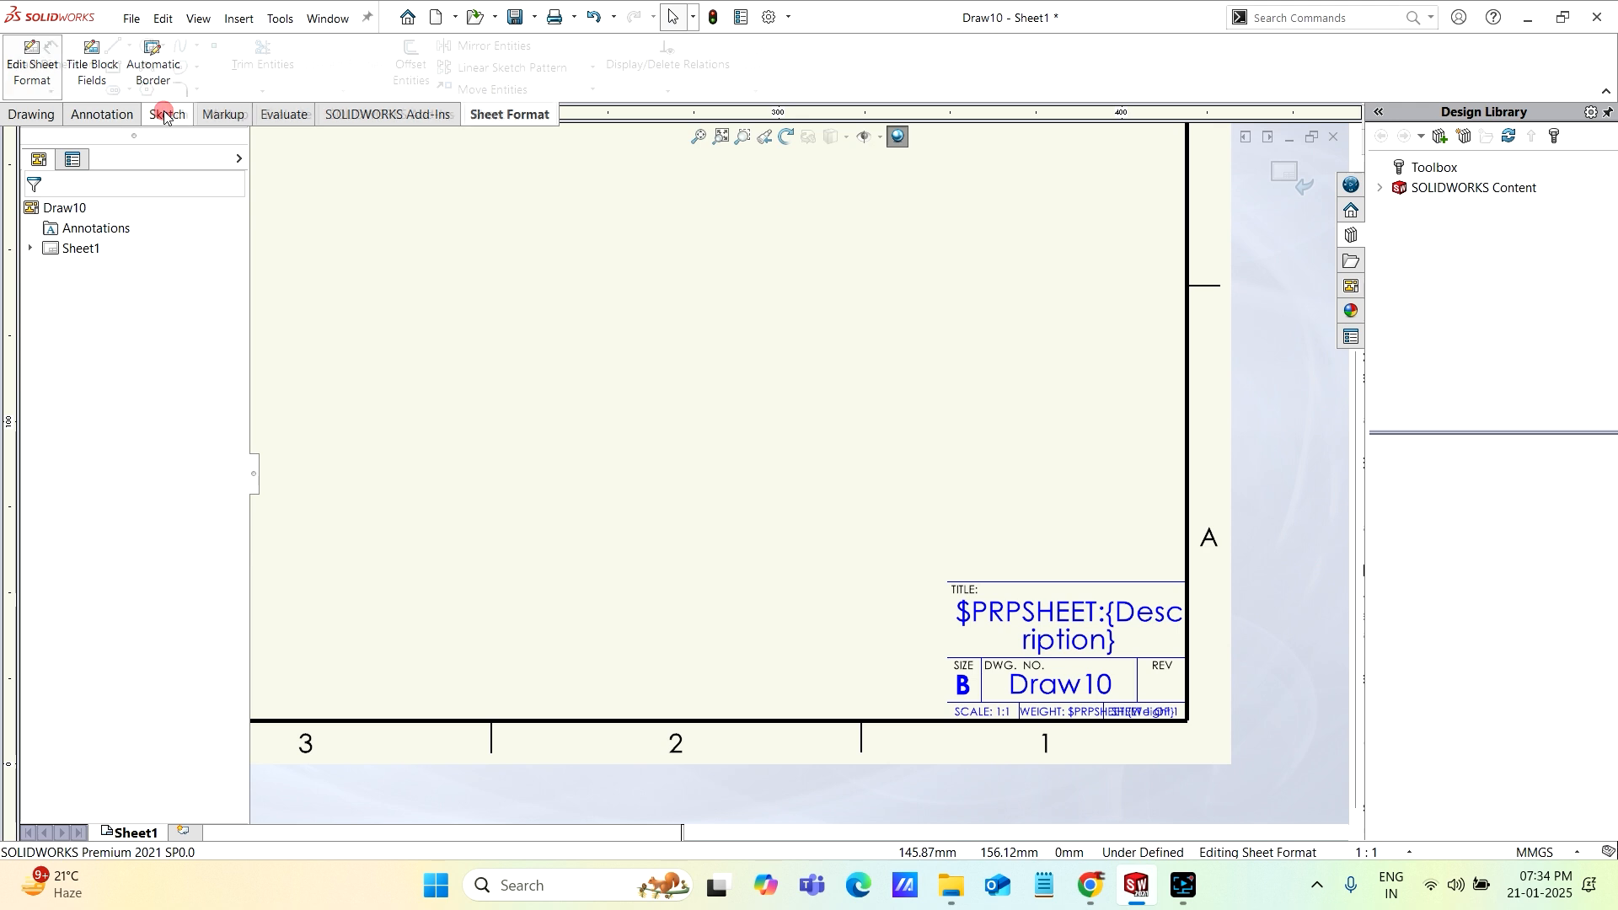
left_click(113, 45)
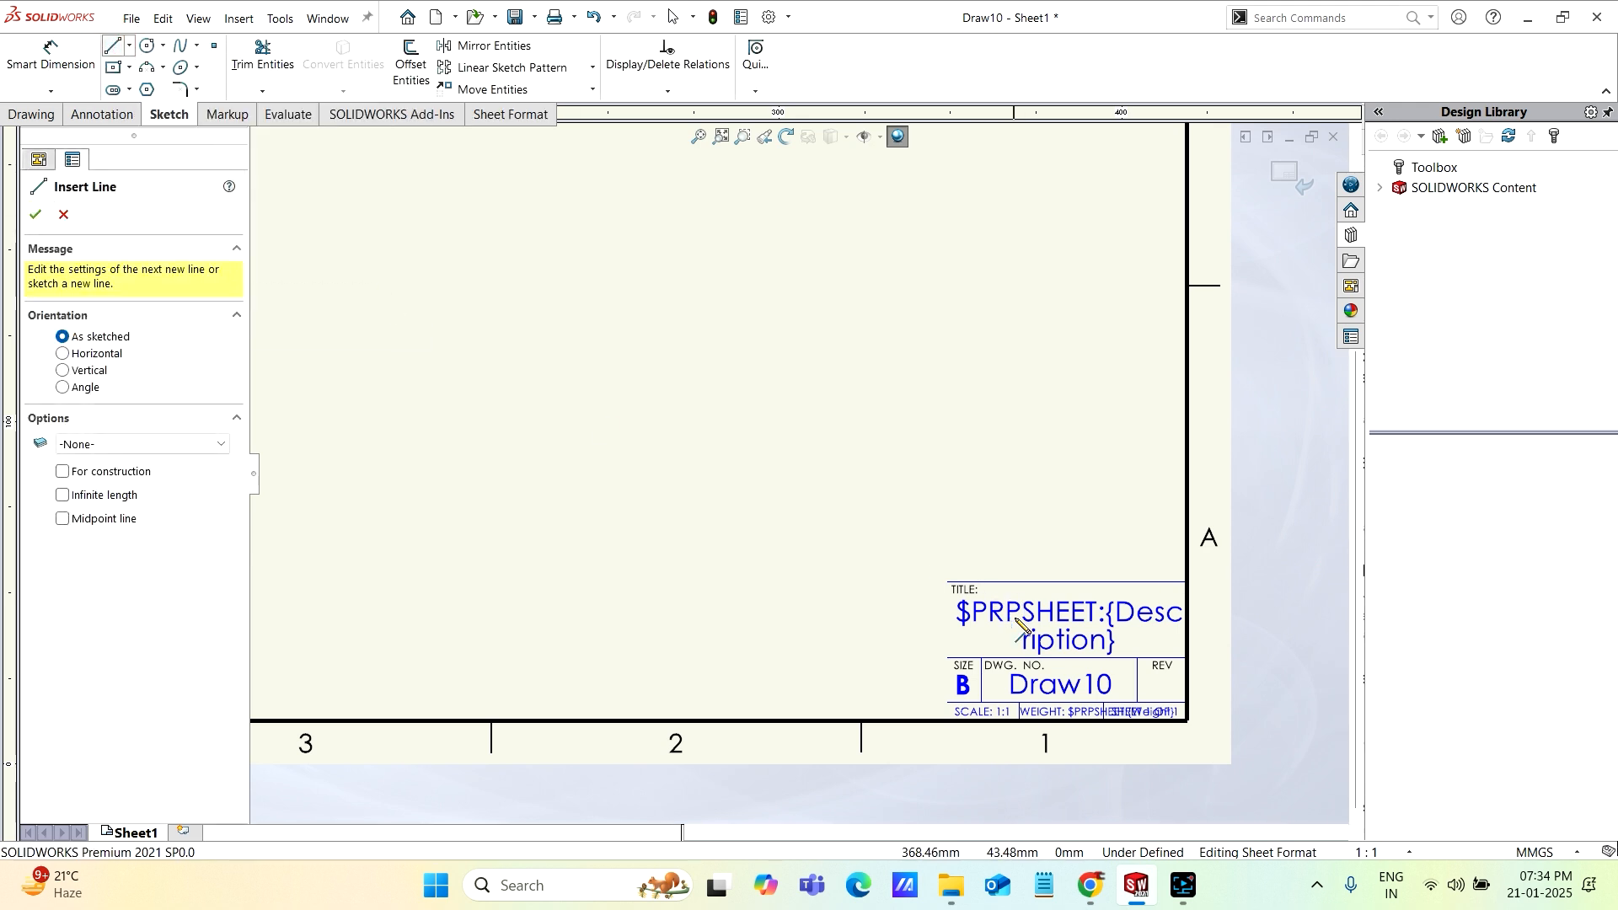
left_click(948, 590)
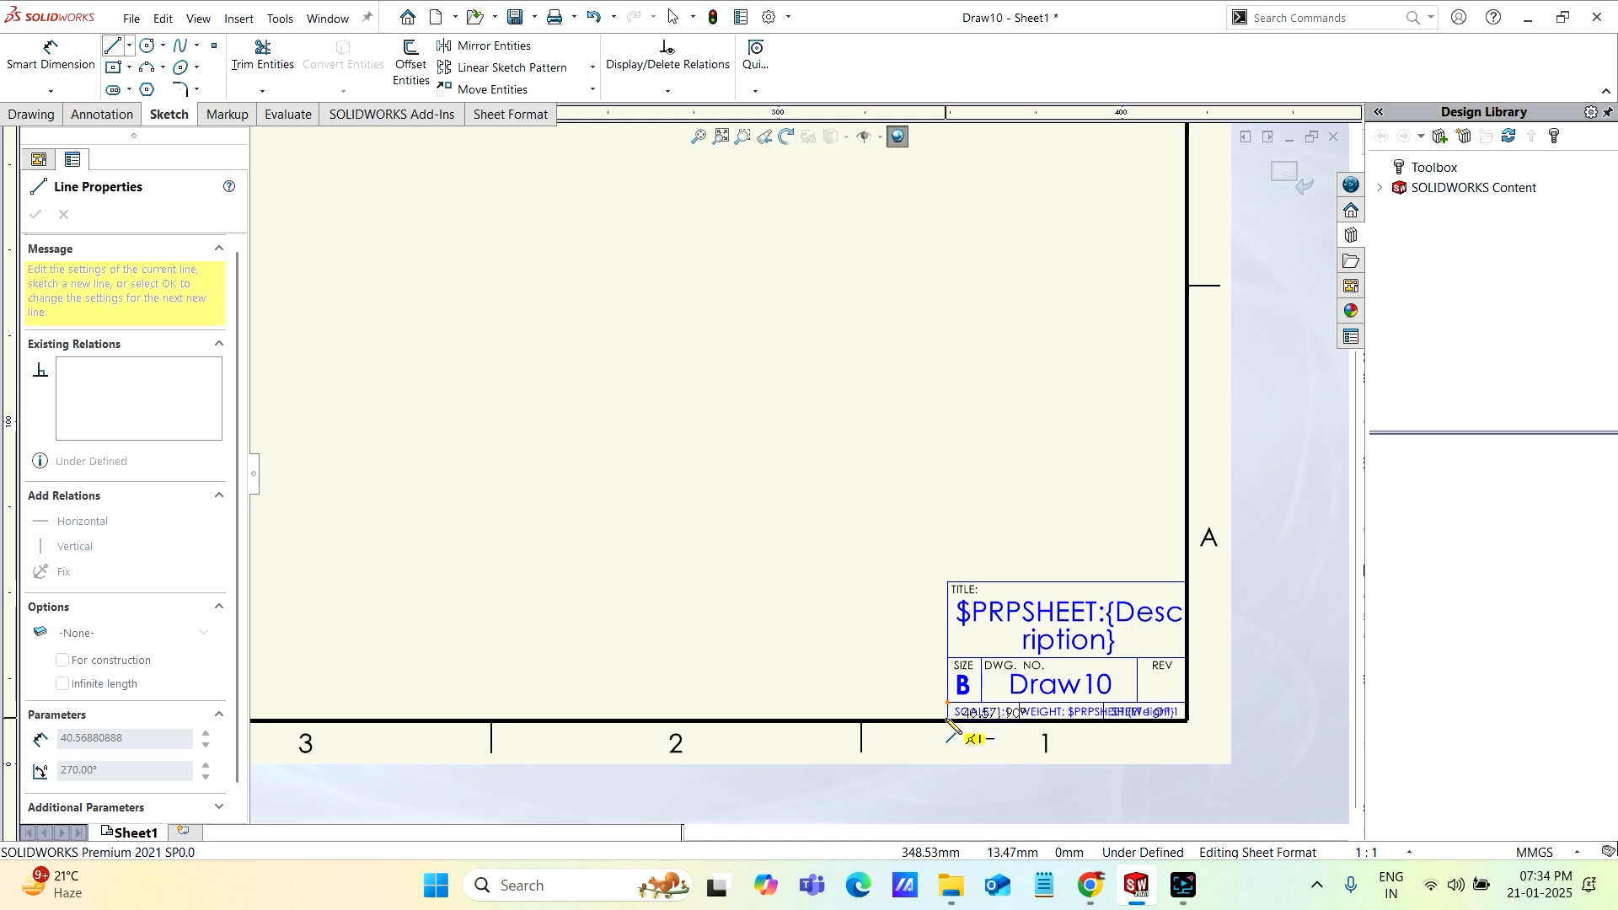
left_click(944, 713)
right_click(937, 505)
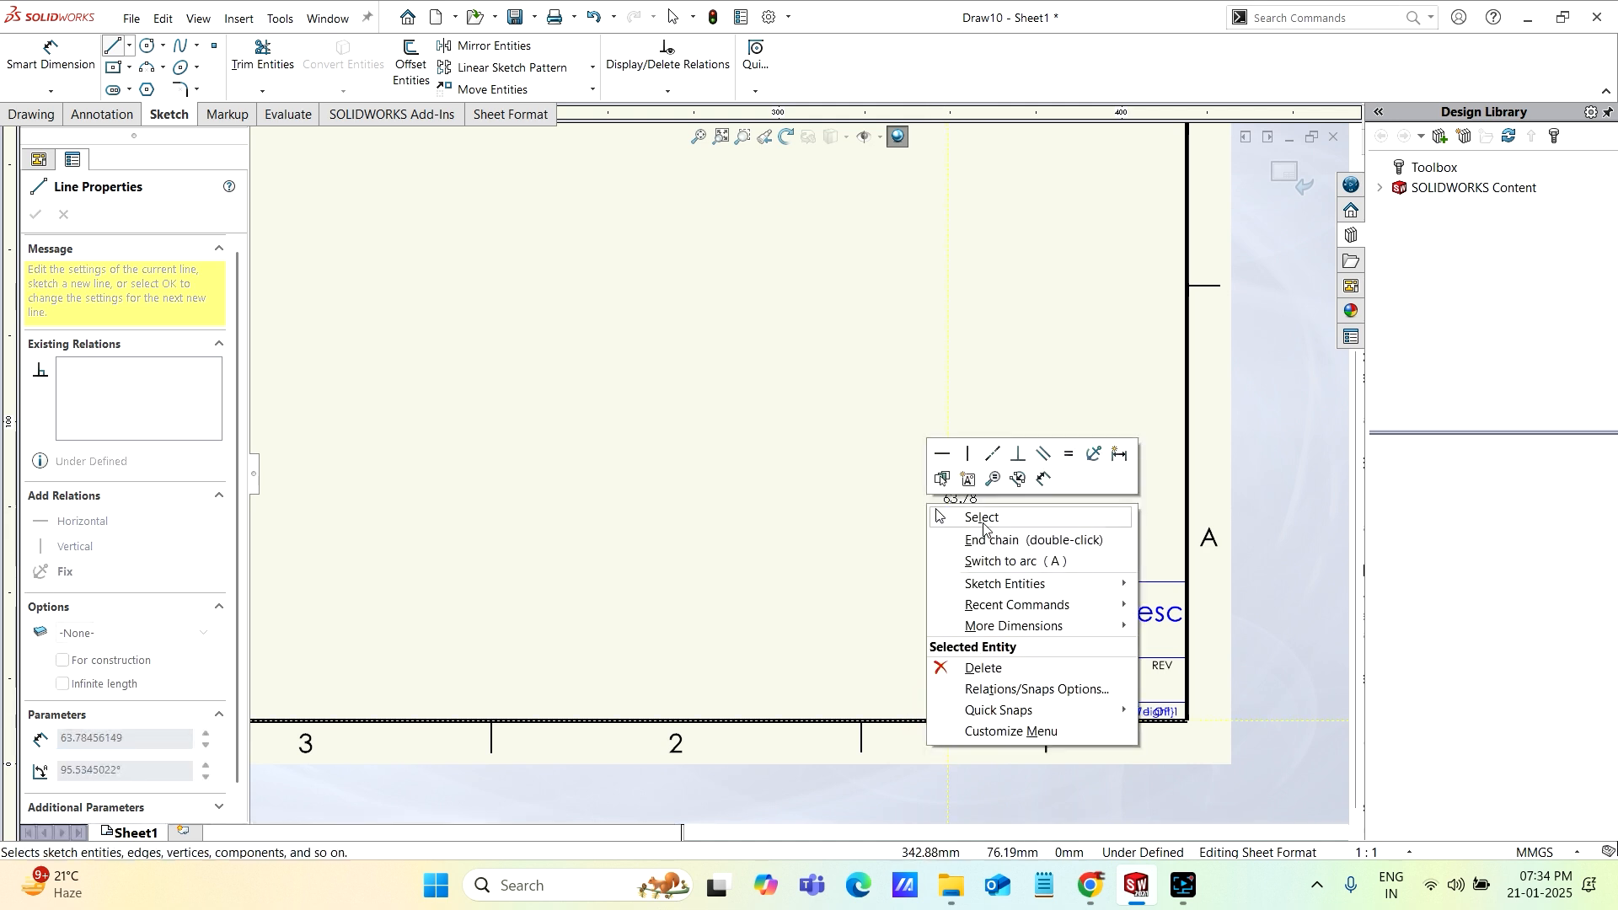
left_click(984, 522)
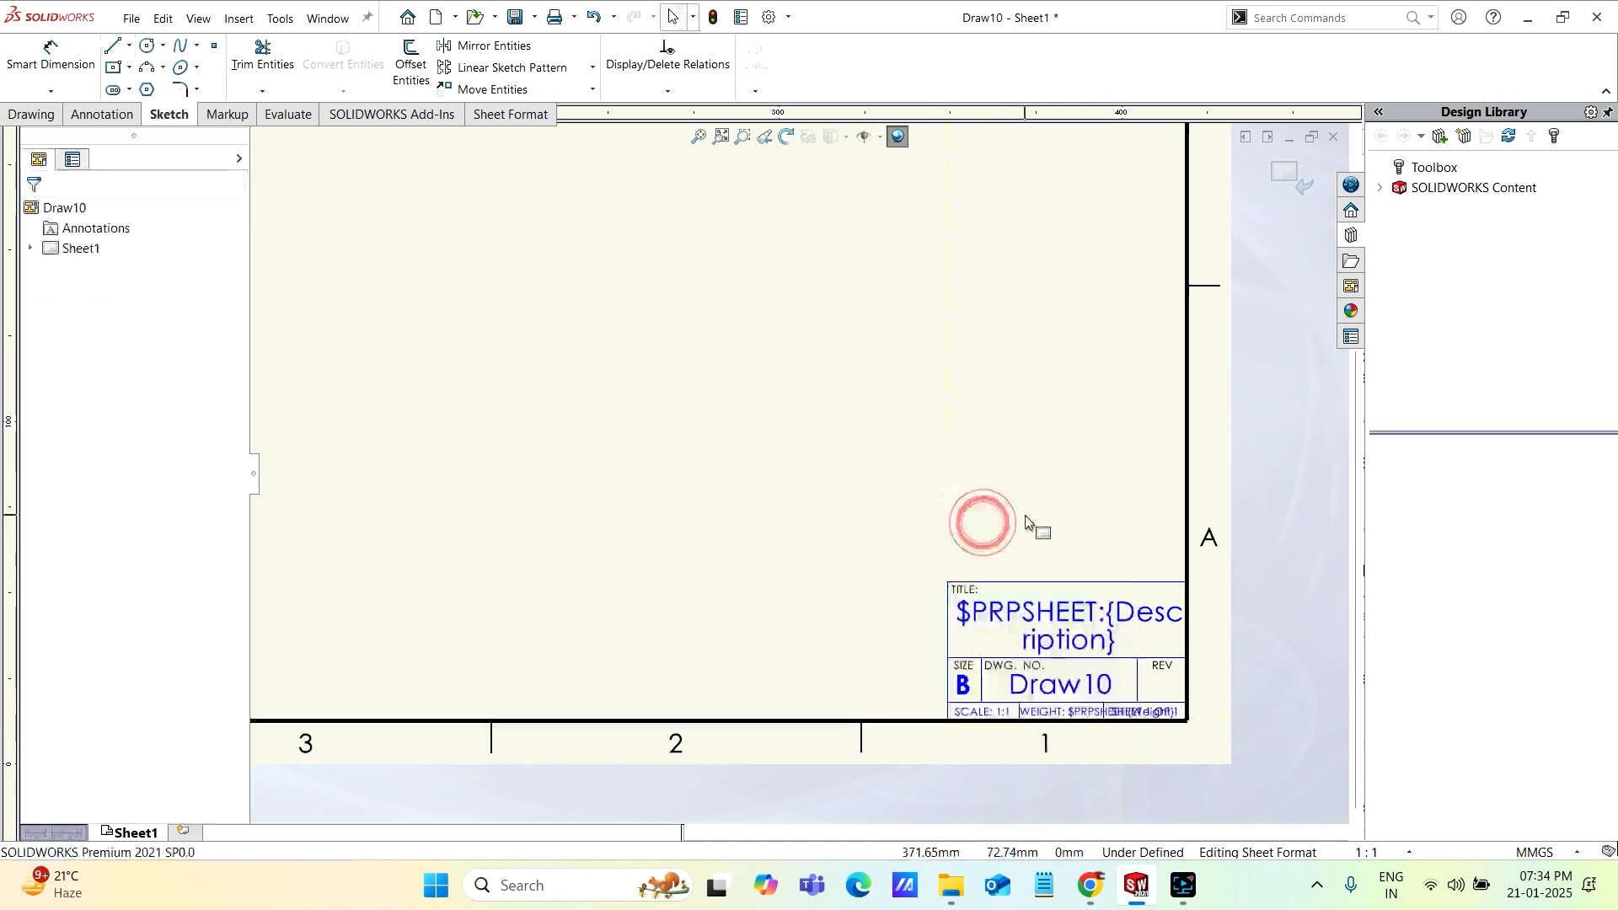
Draw an outer title block outline: a vertical line up from the lower sheet border and an about 83 mm horizontal line to the side border
left_click(113, 56)
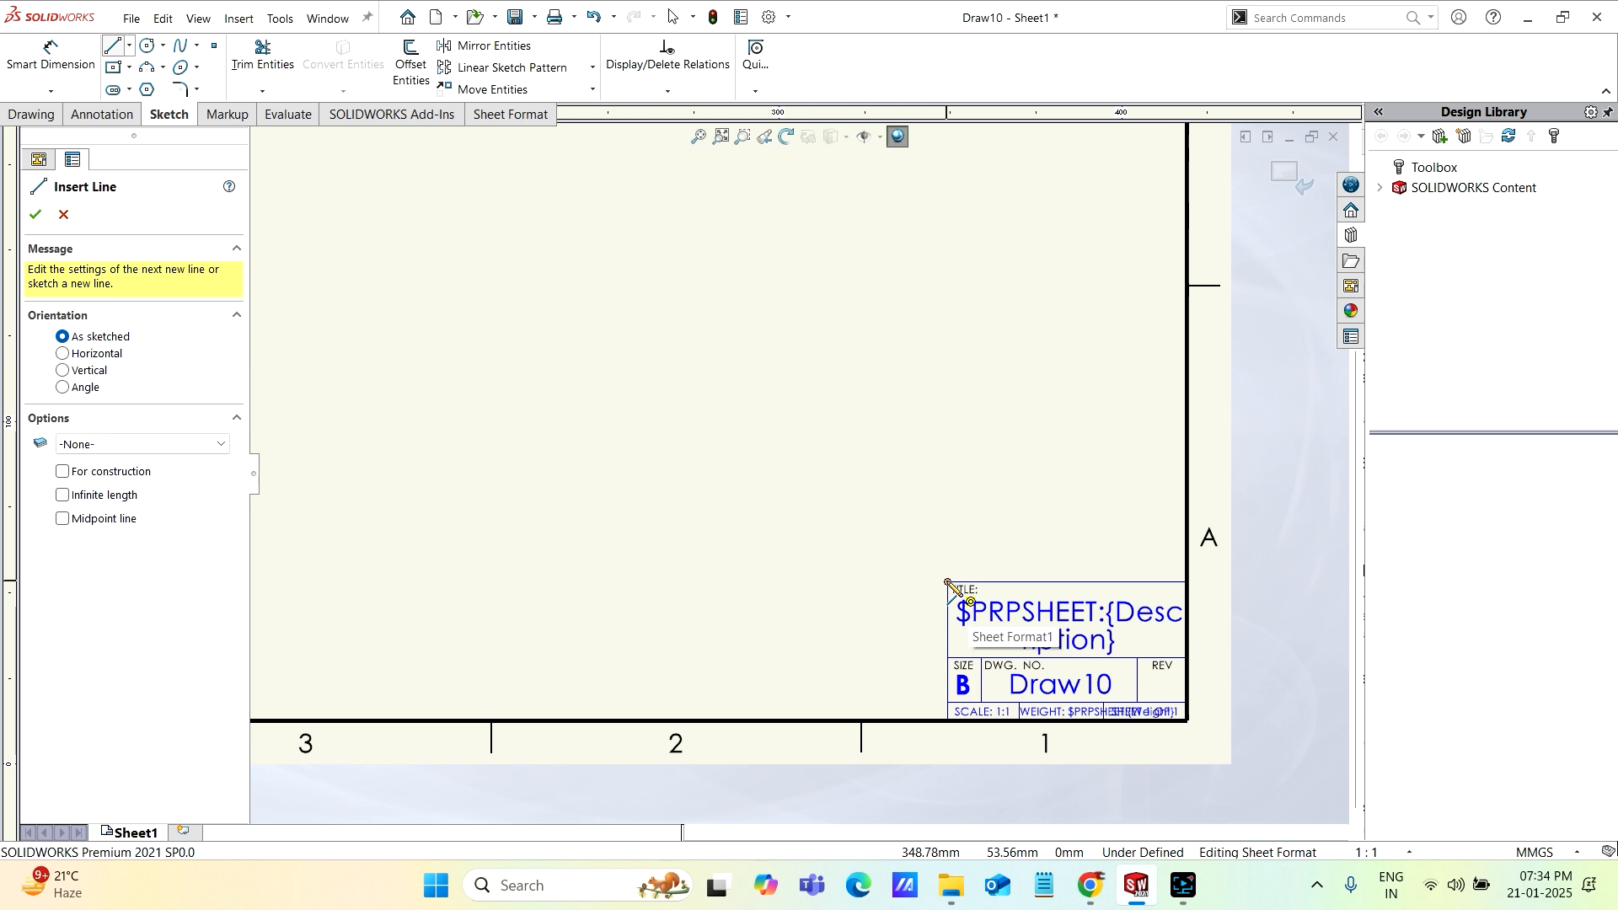
left_click(903, 720)
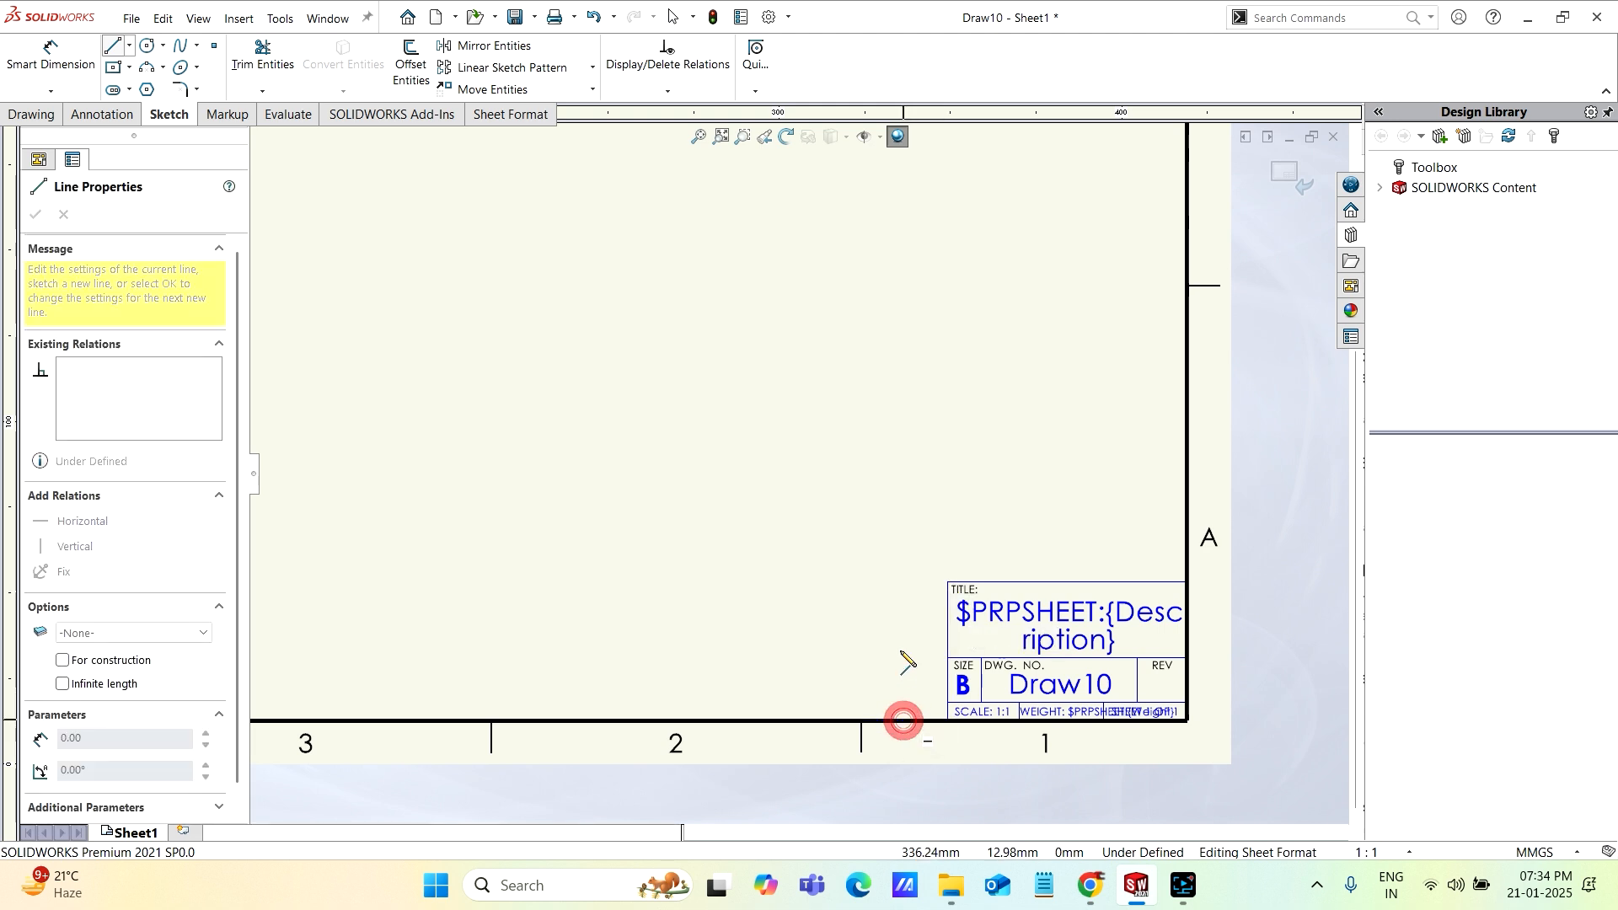
left_click(904, 539)
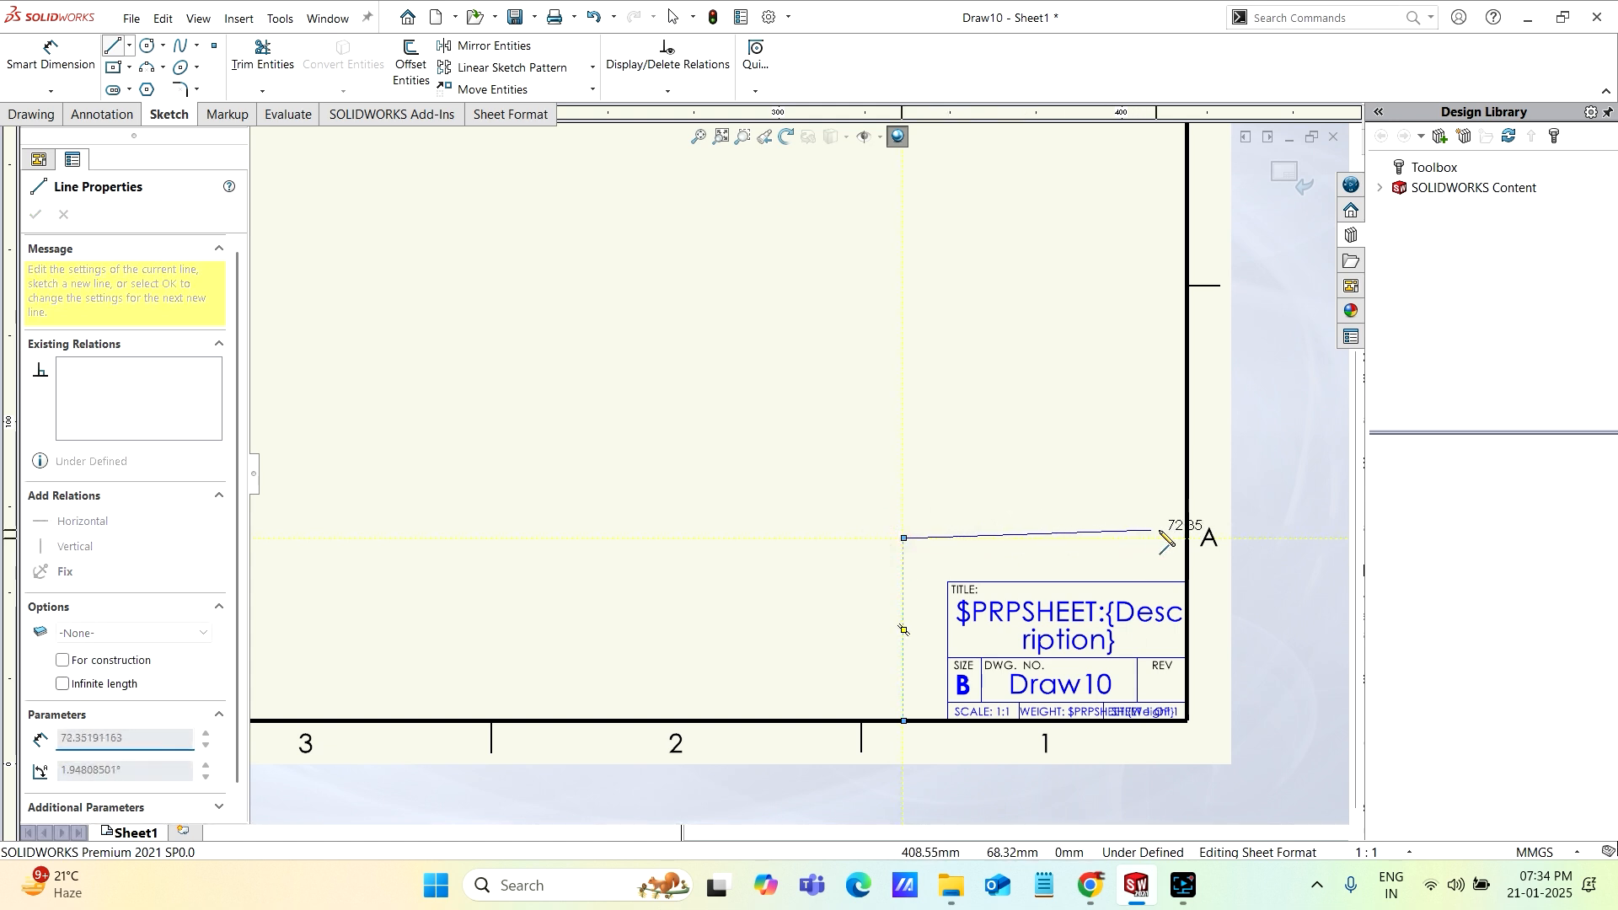
left_click(1188, 539)
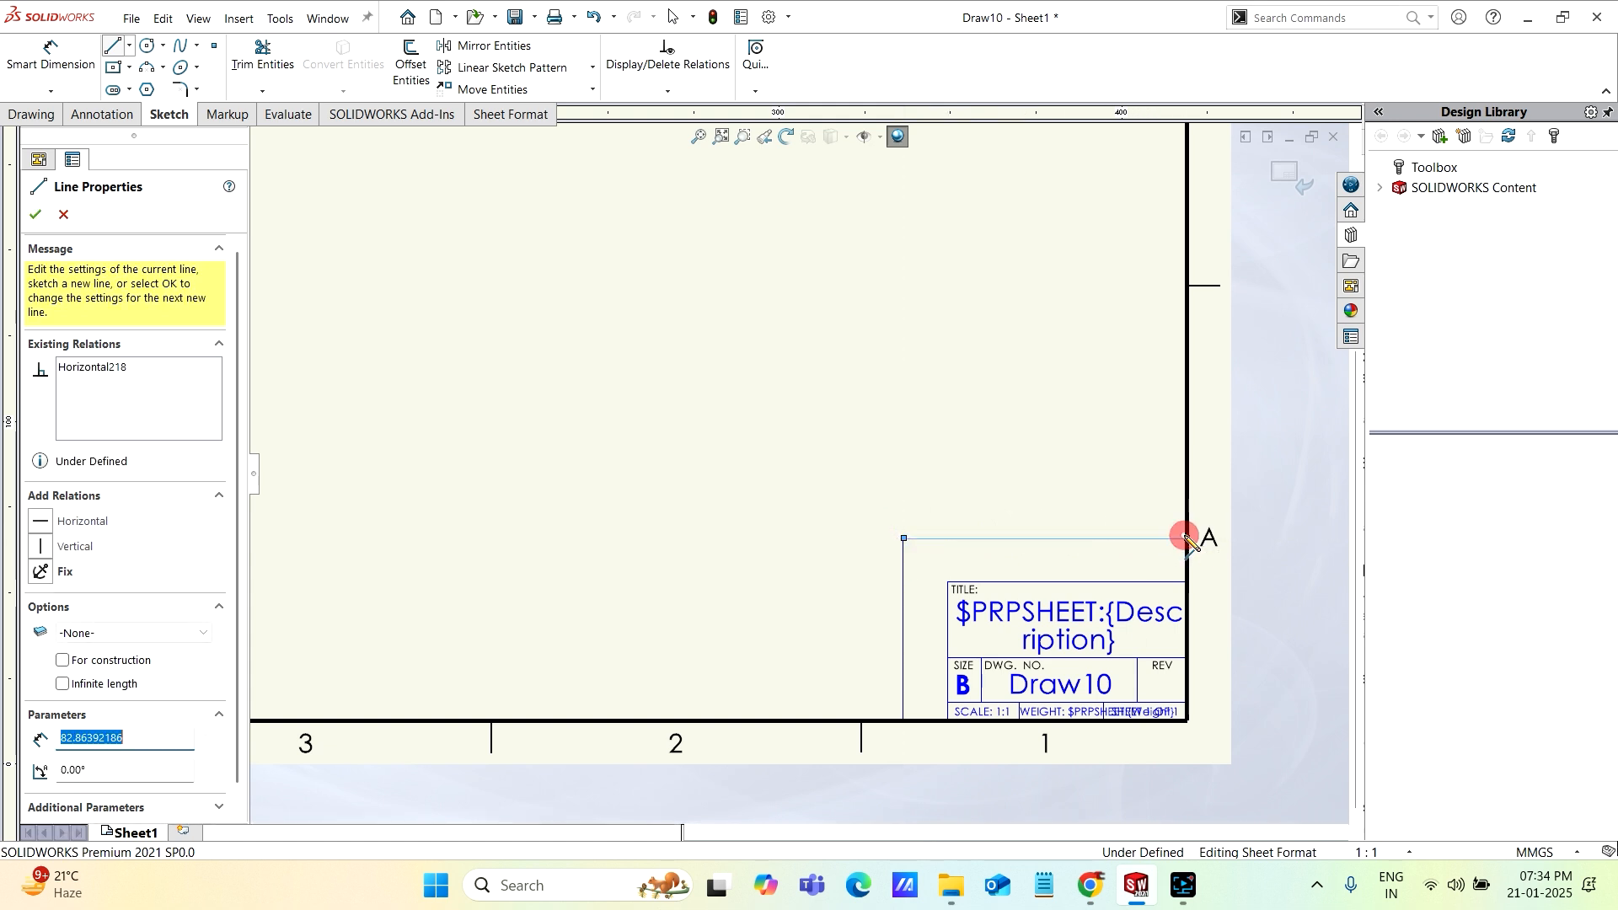
right_click(1260, 510)
left_click(1289, 520)
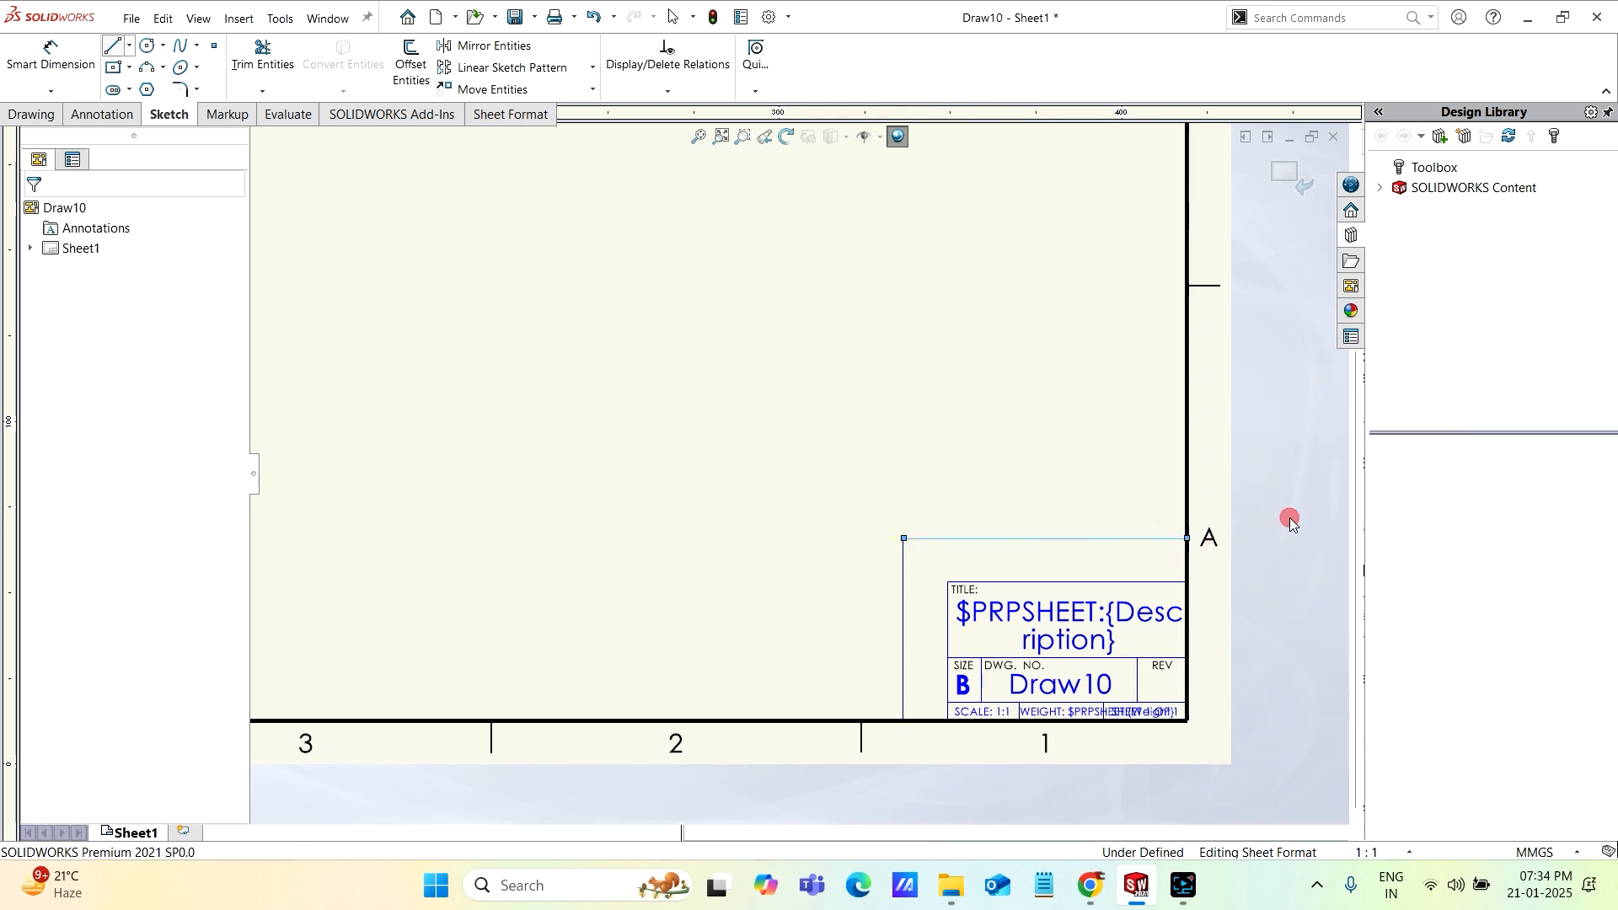
Draw a short vertical line from the upper outer corner of the title area up to the new horizontal outline
left_click(111, 54)
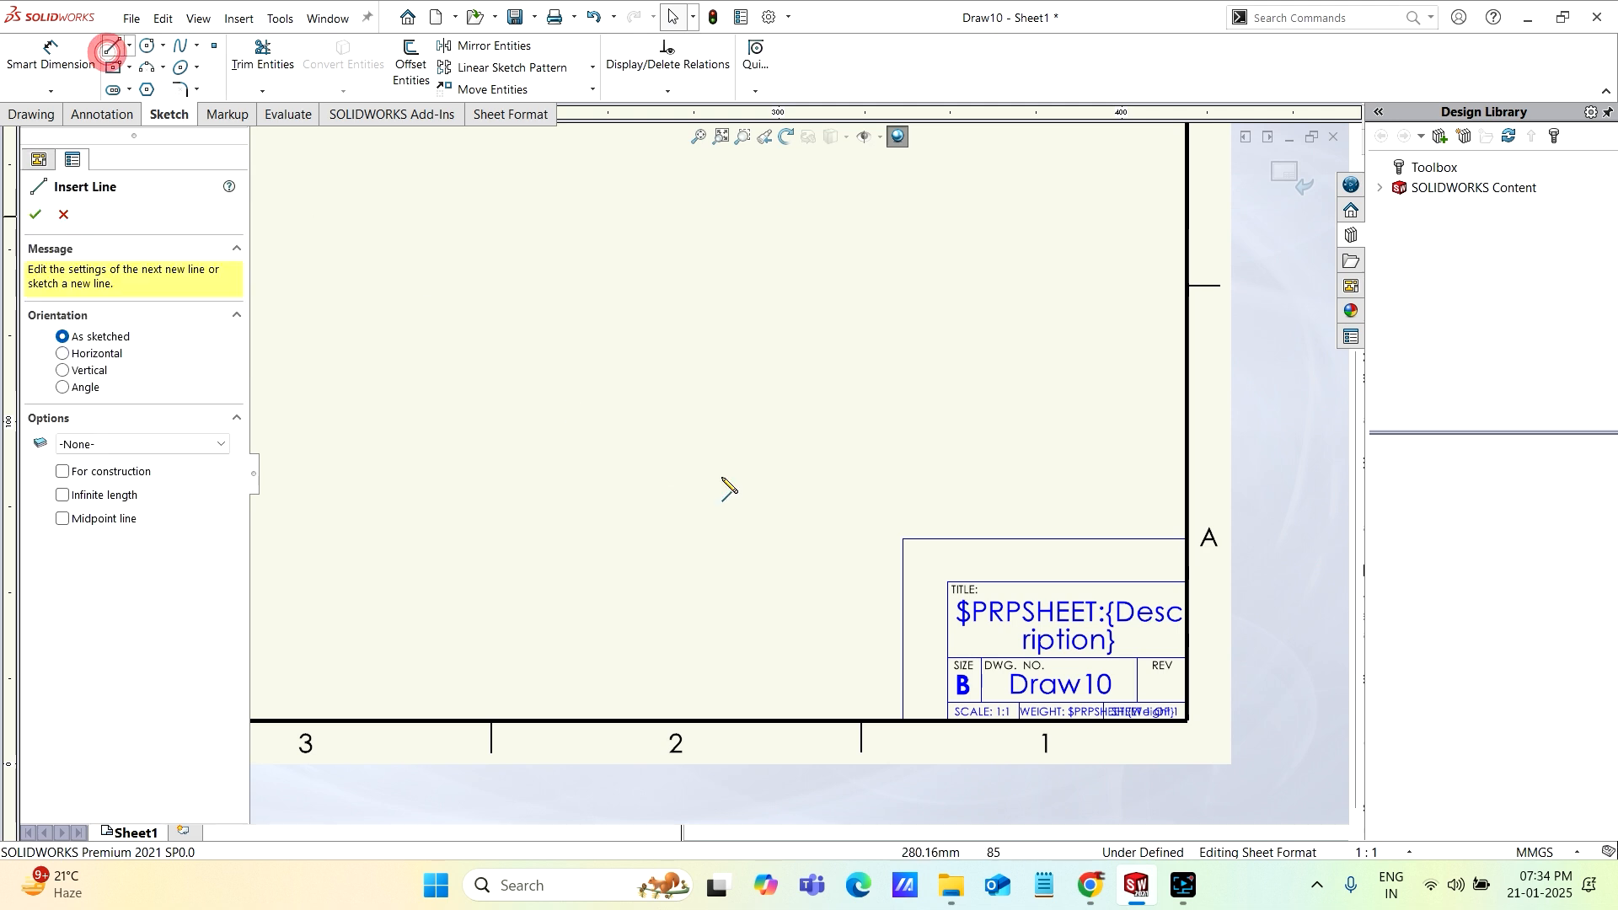
left_click(947, 582)
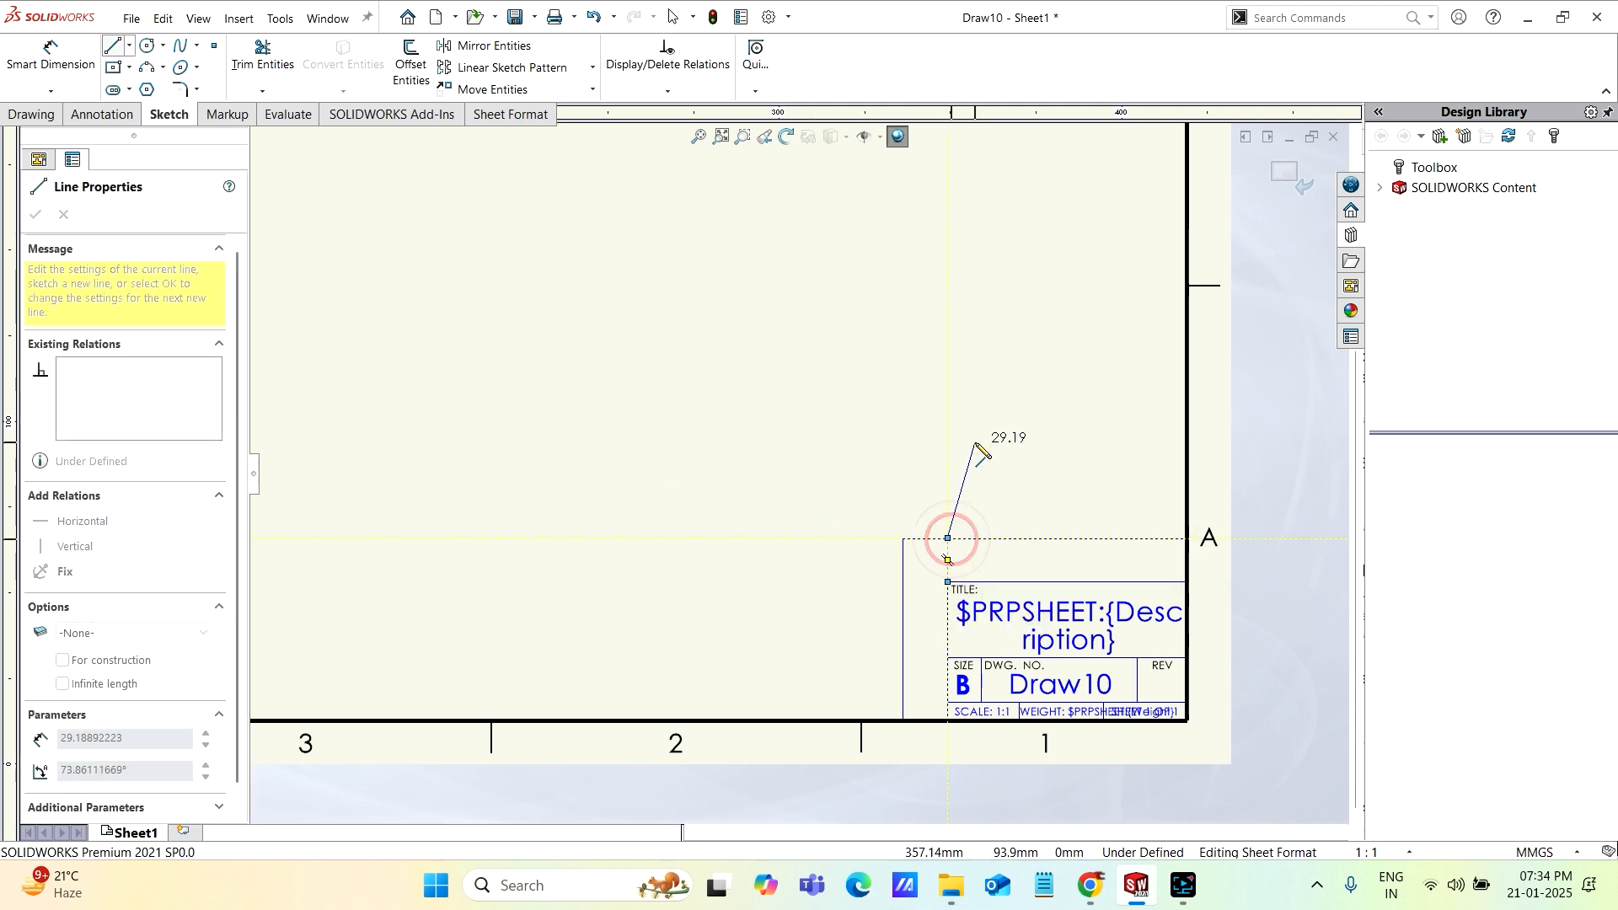
right_click(982, 376)
left_click(1023, 459)
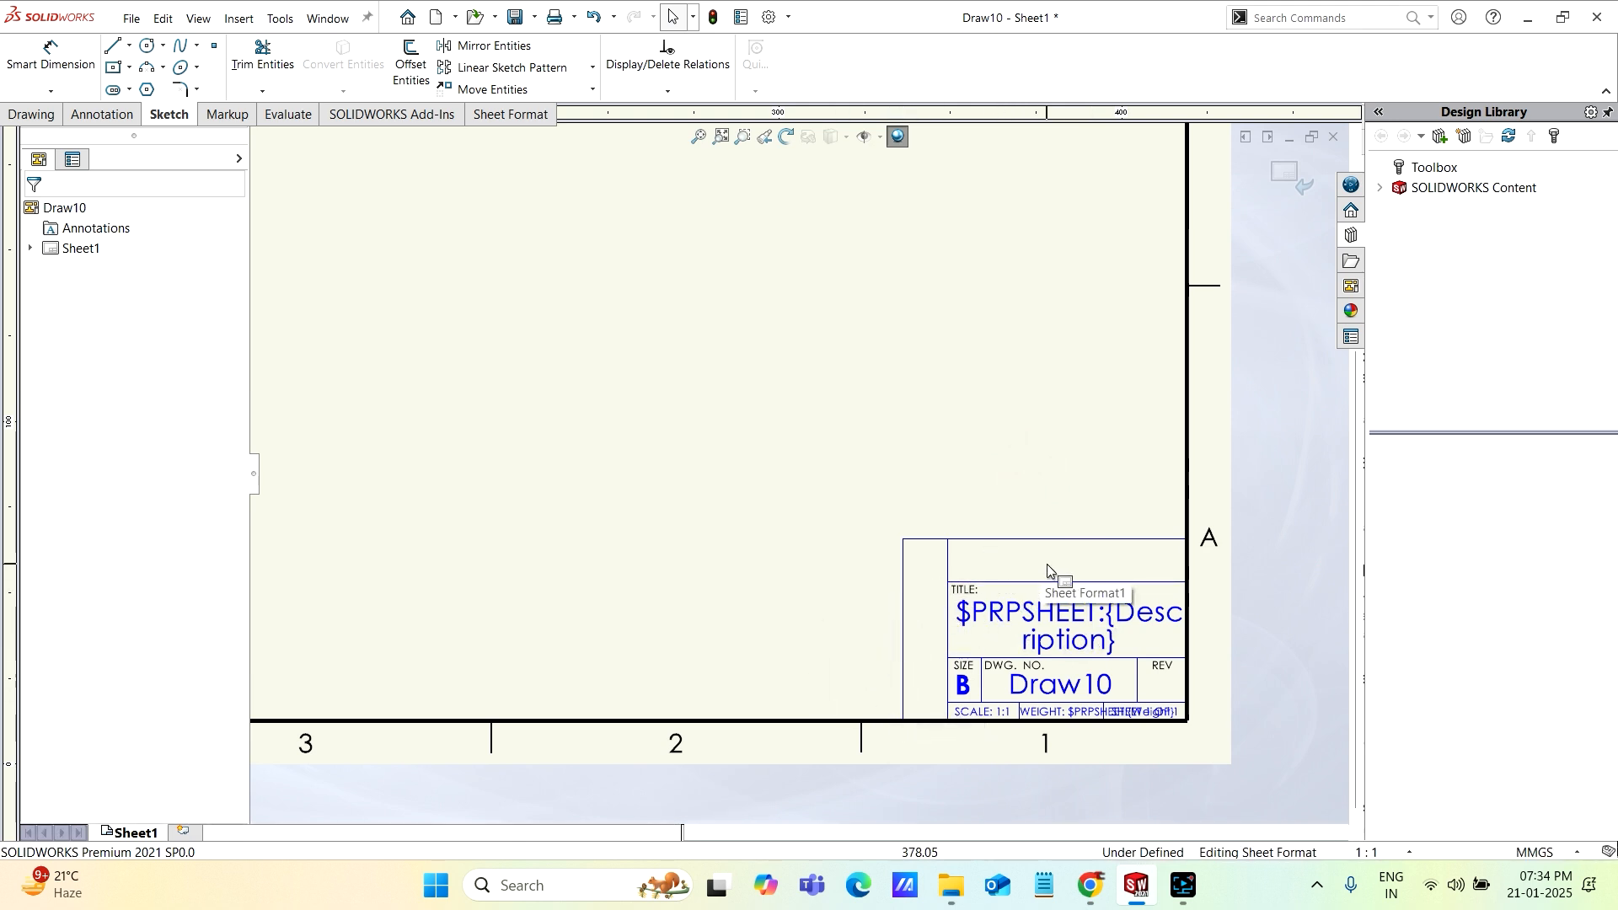
Add the note "The Design Hub" in the empty cell directly above the title cell
left_click(107, 118)
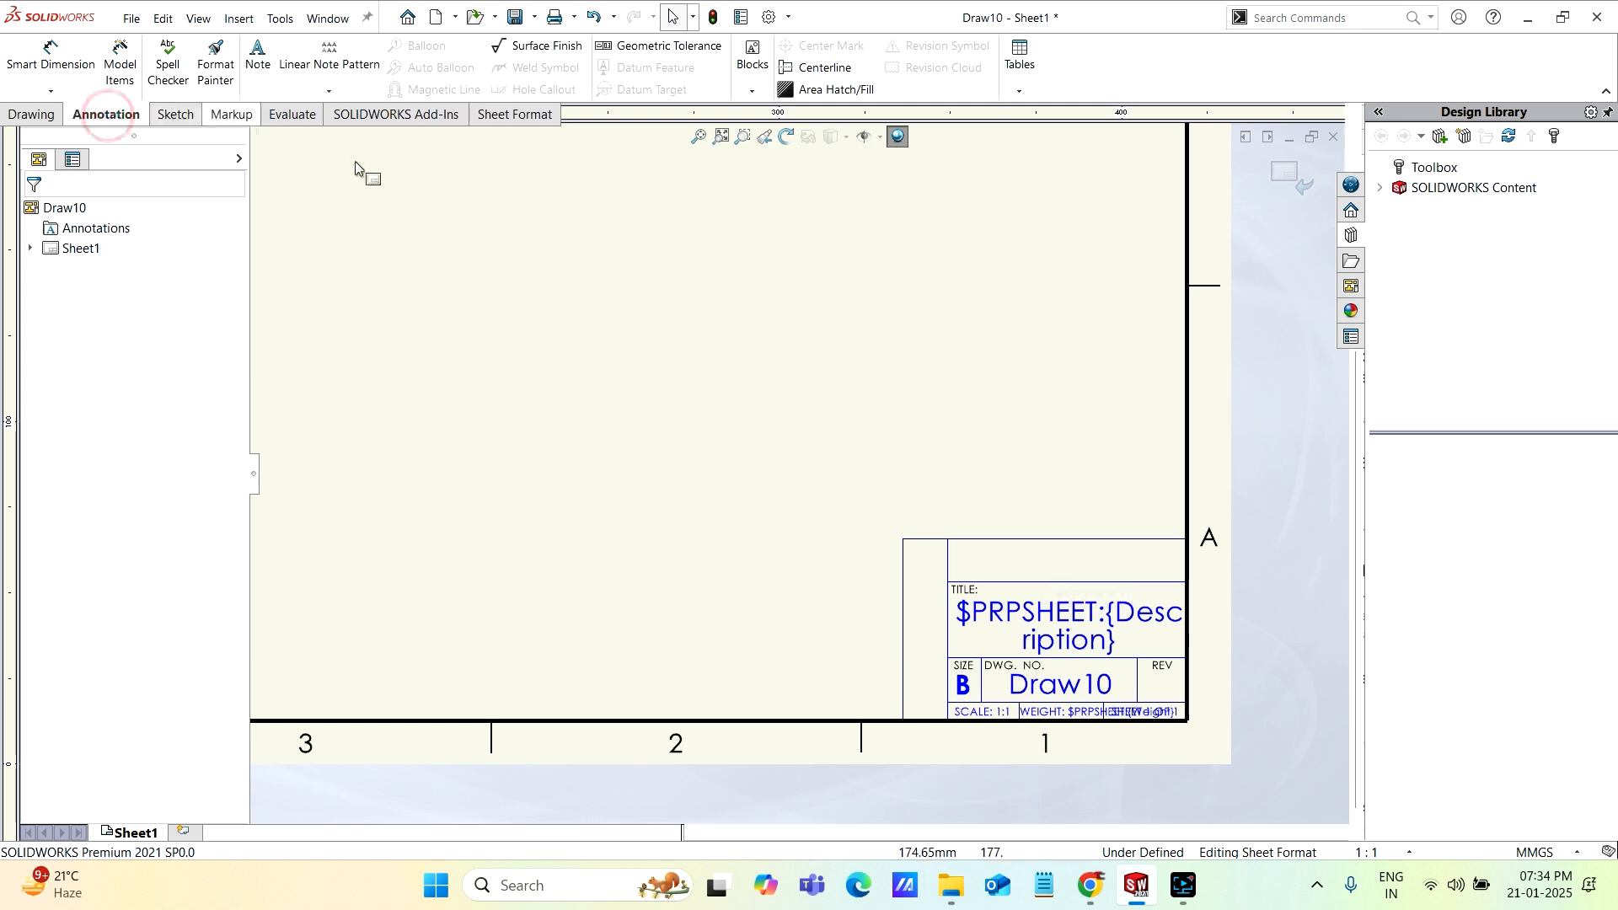
left_click(253, 53)
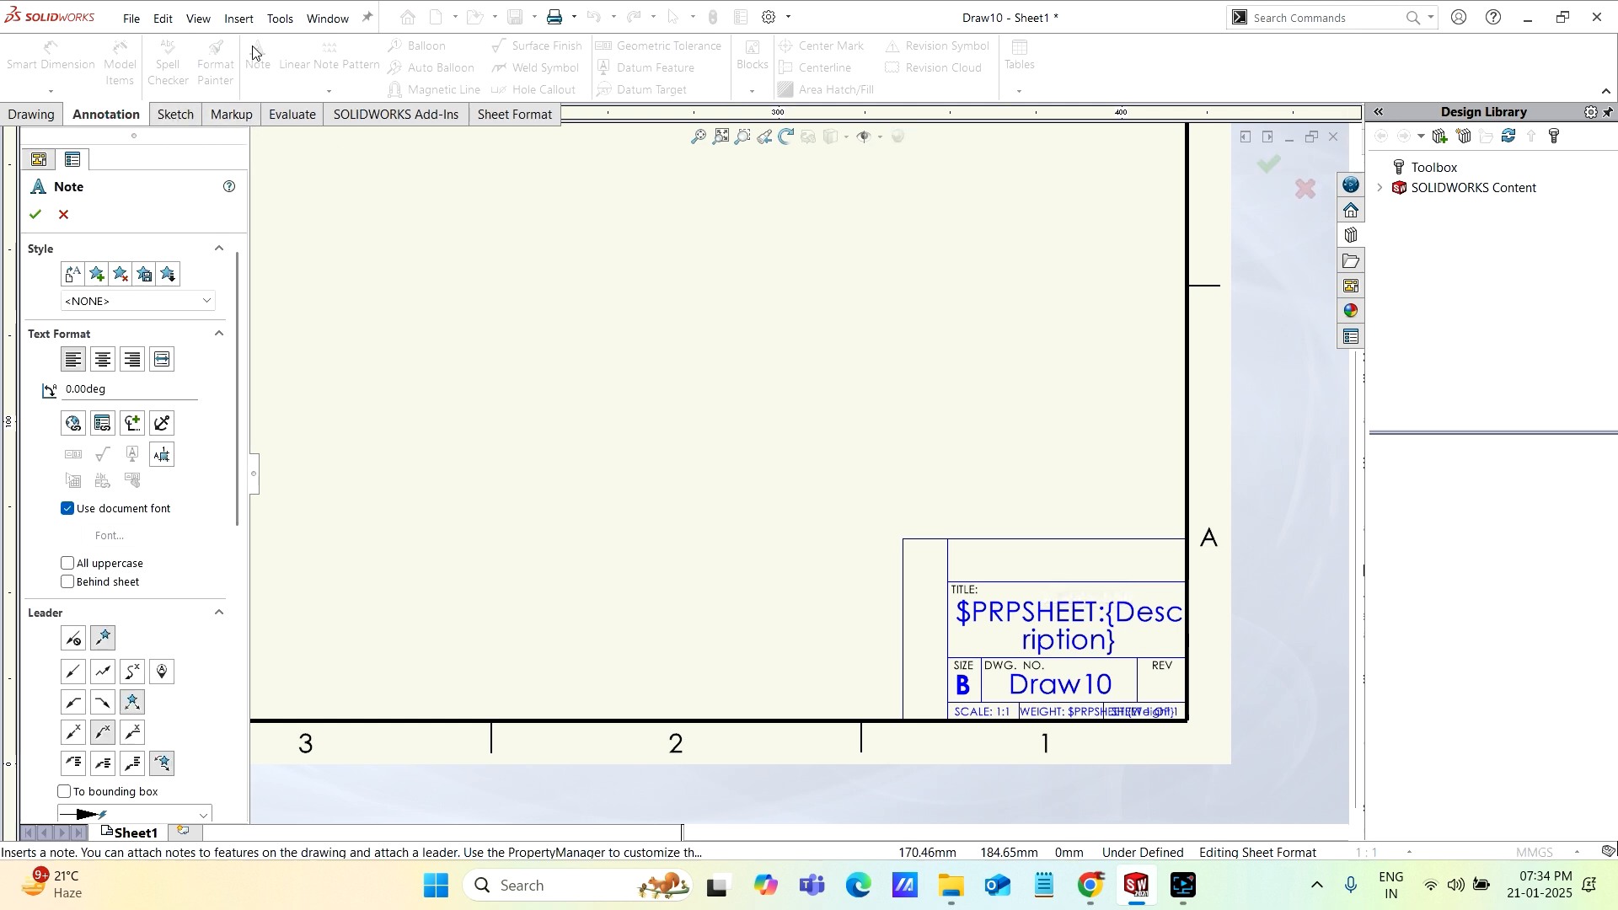
left_click(965, 555)
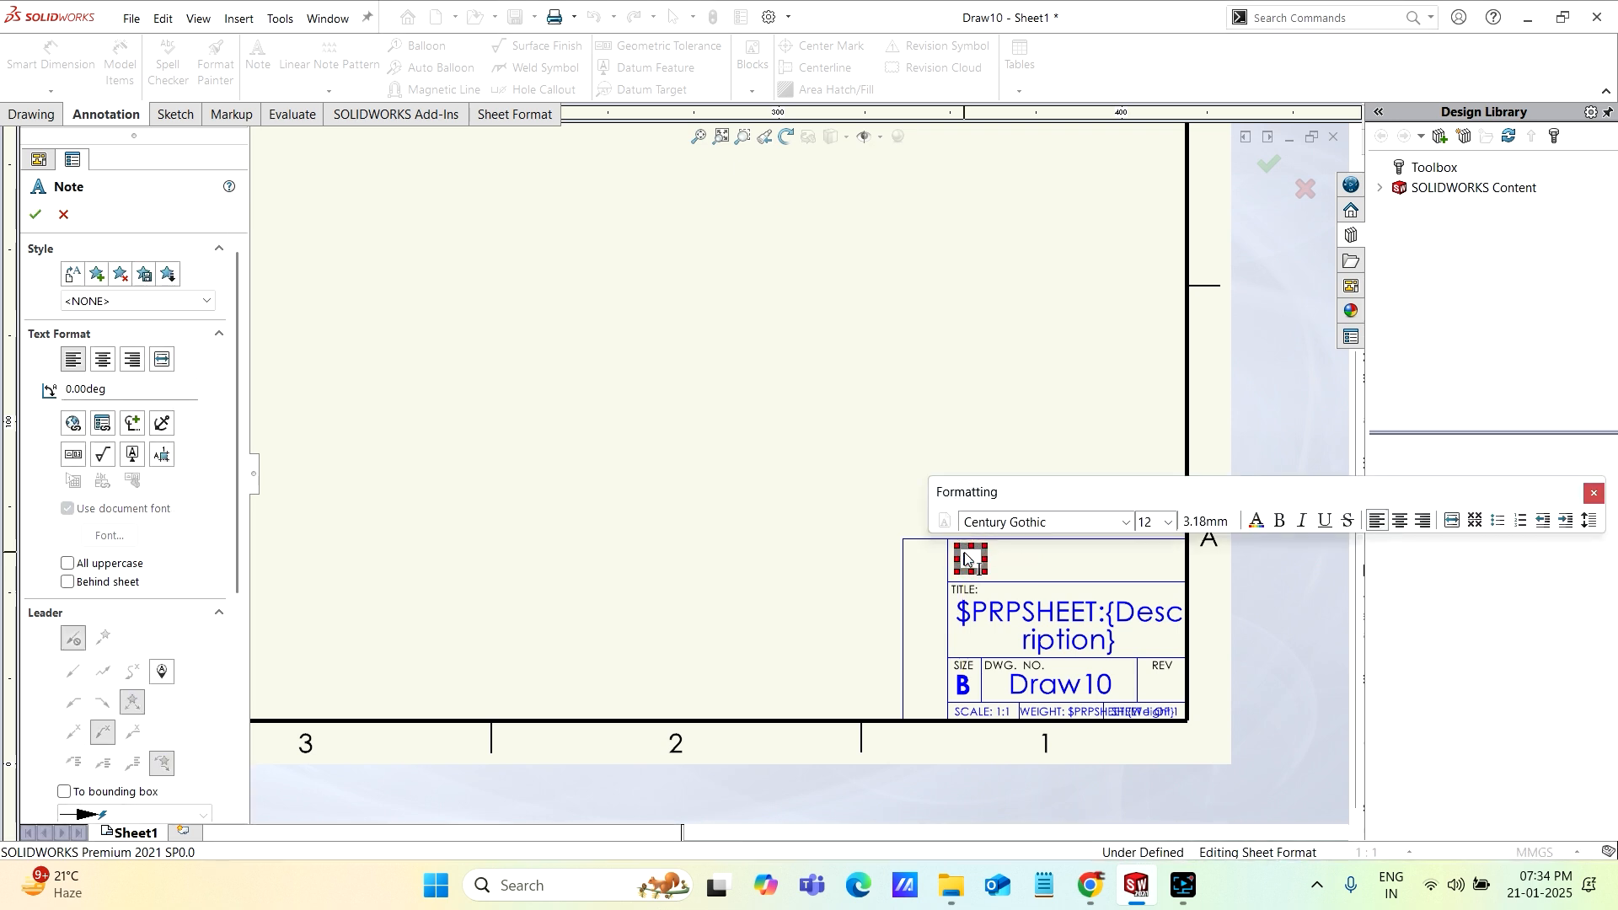
type("T")
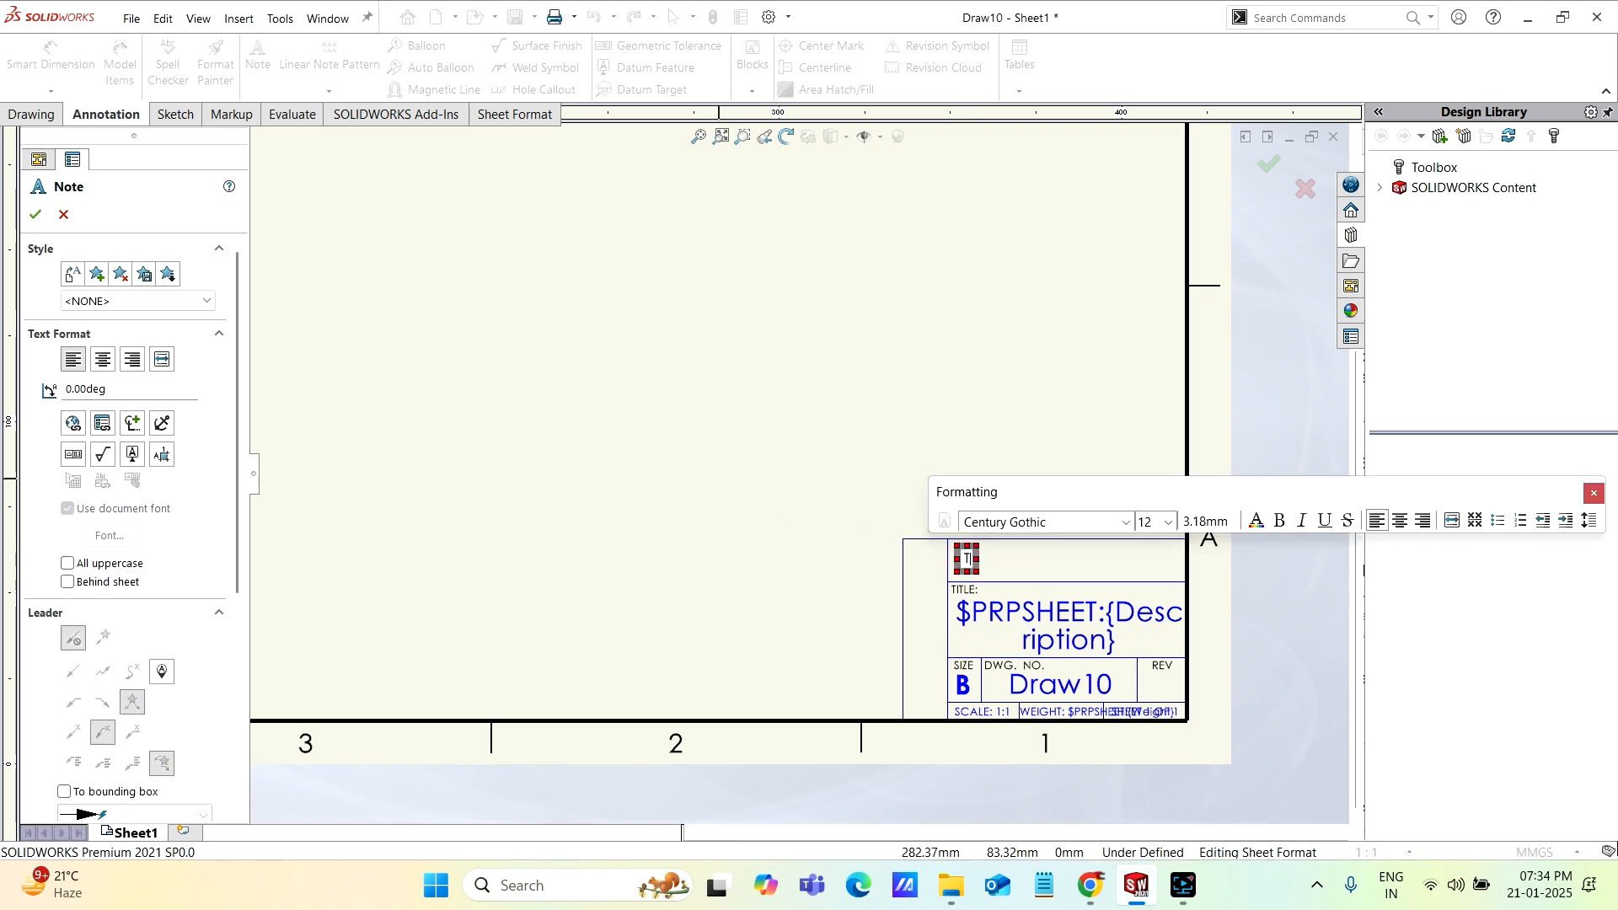
type("he F")
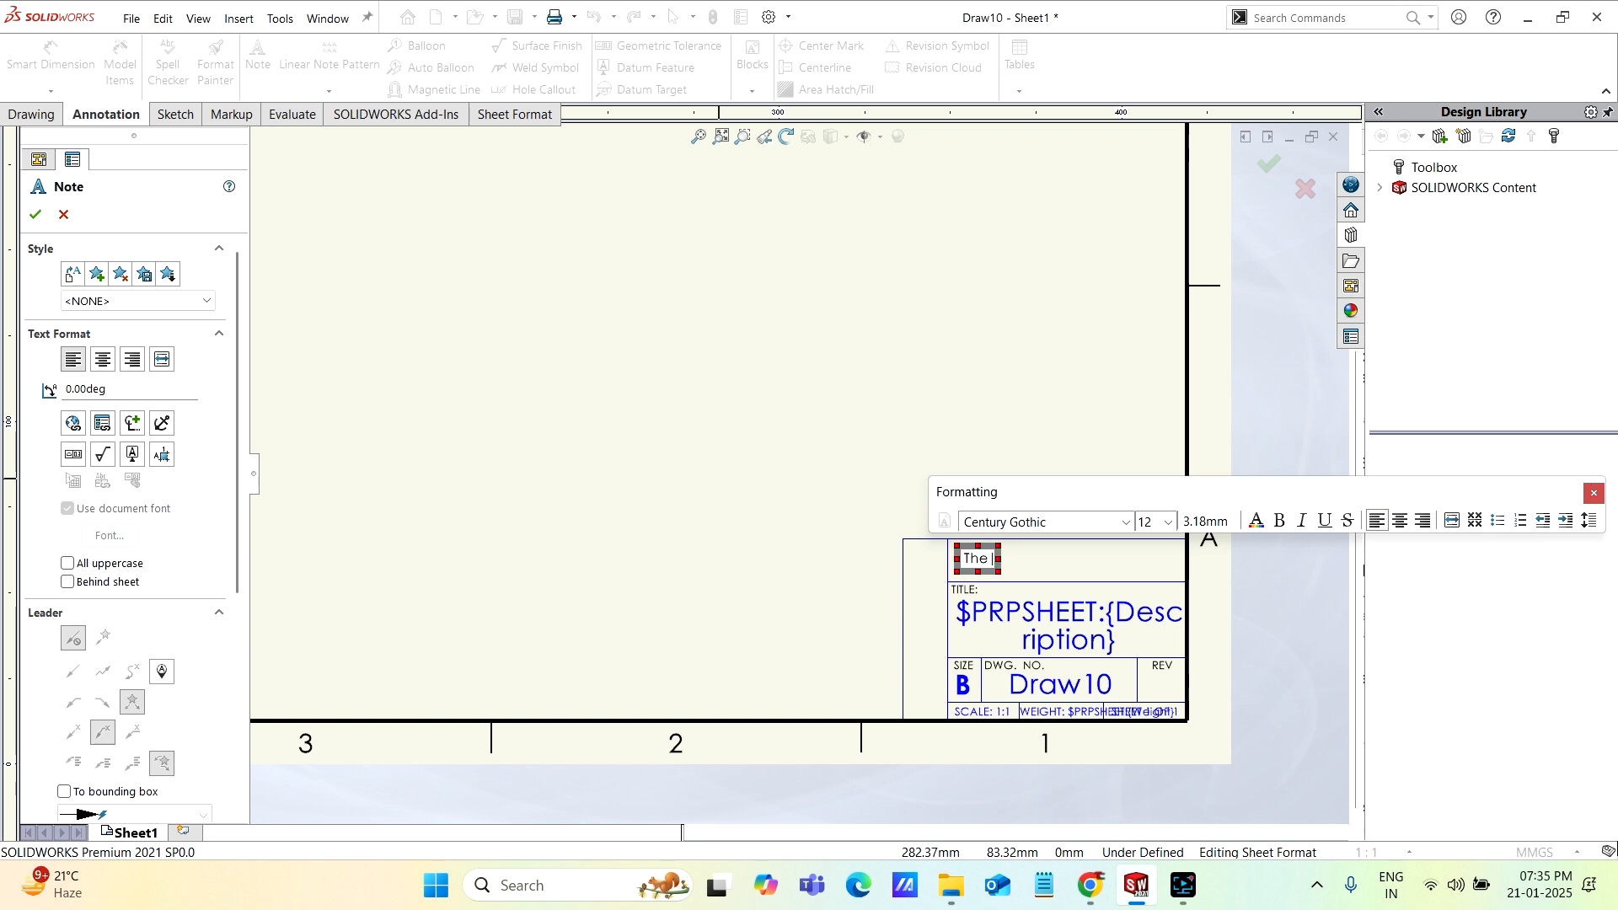
type("Design")
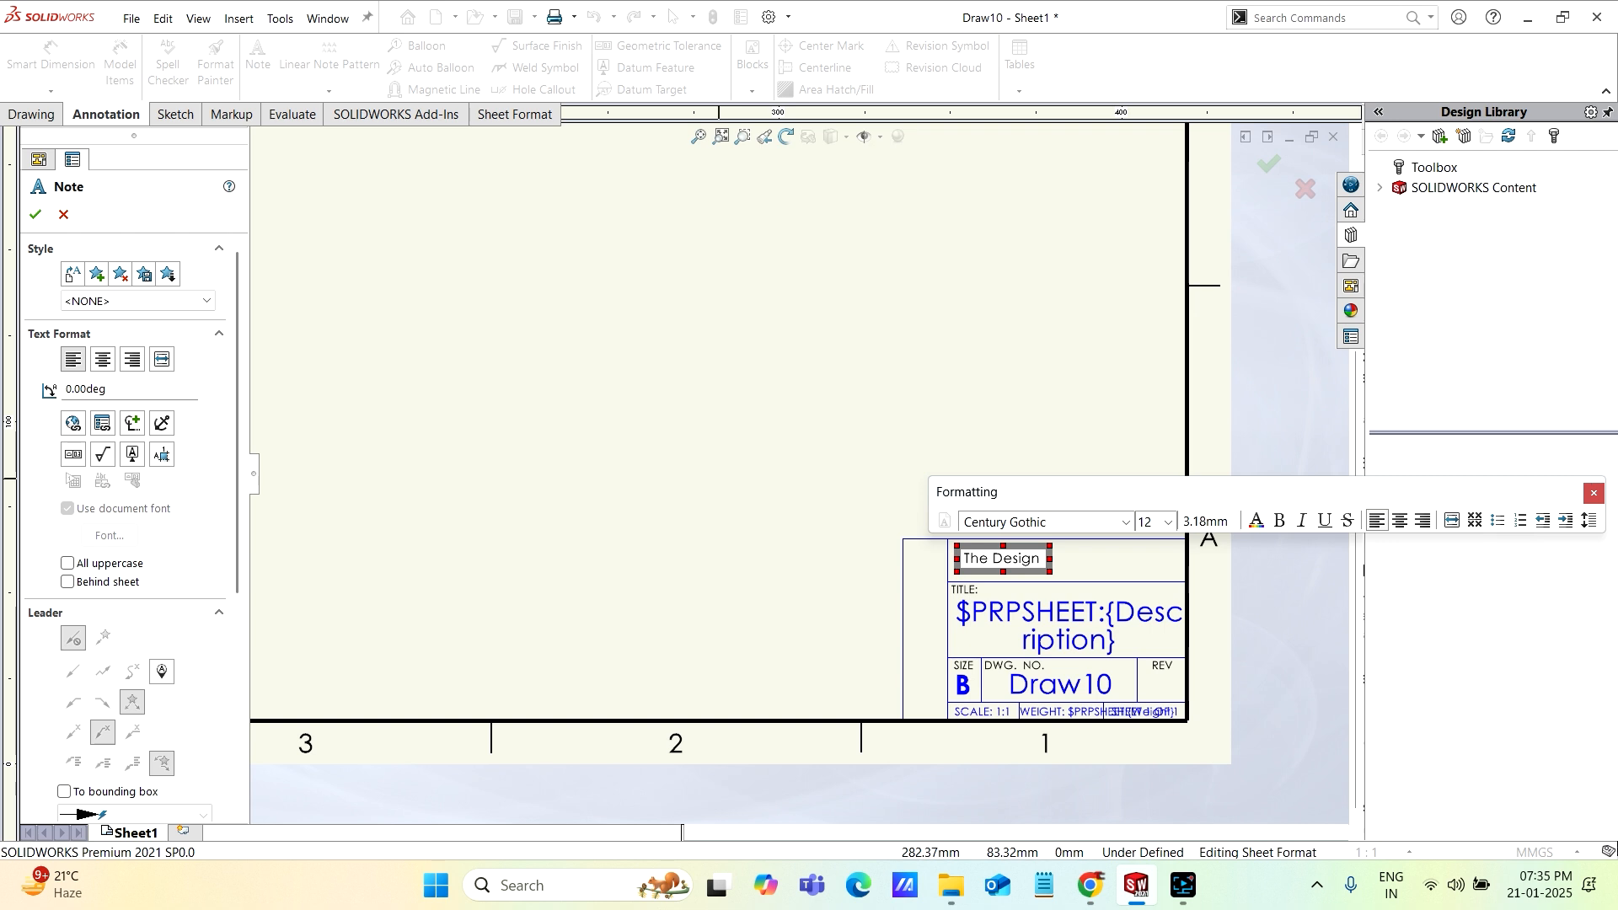
type(" Hub")
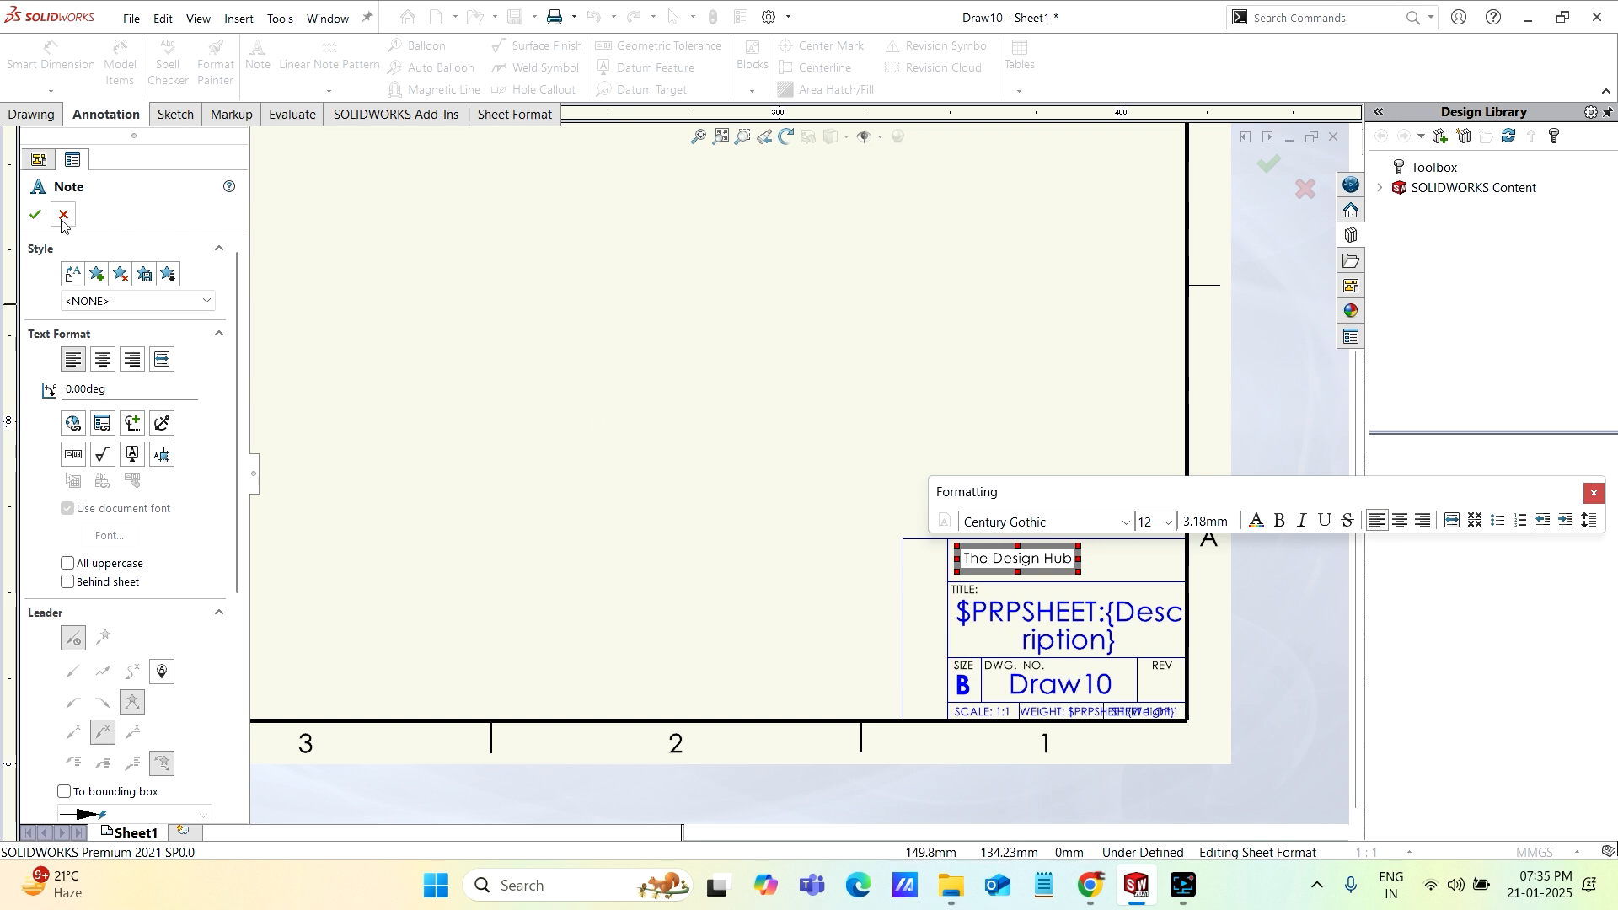
left_click(35, 214)
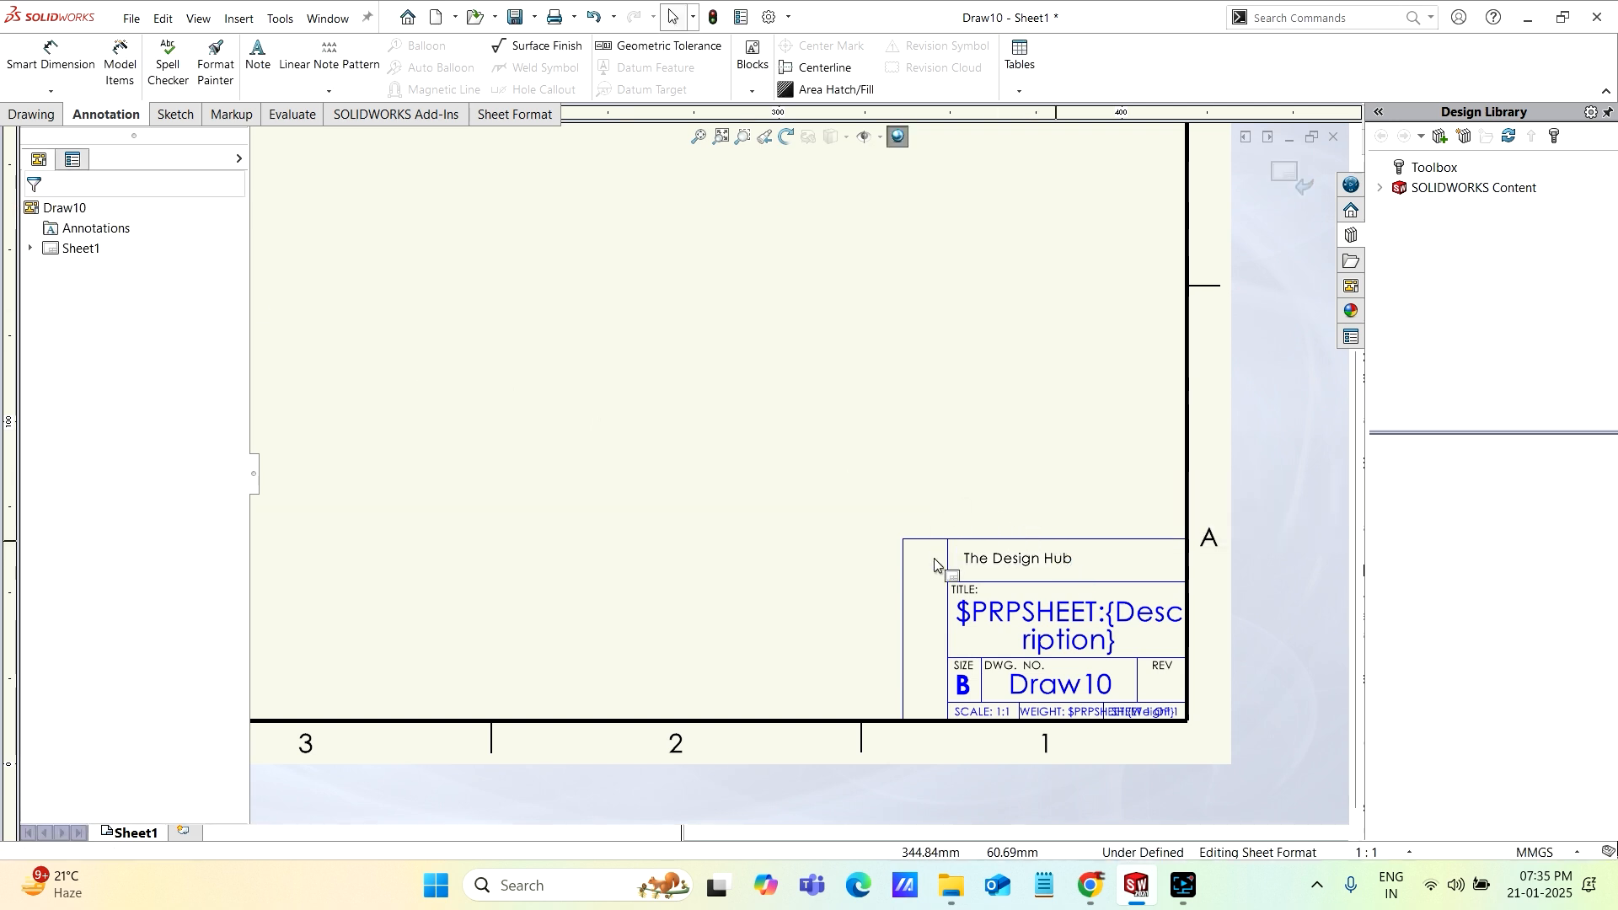
scroll(774, 473, "up", 6)
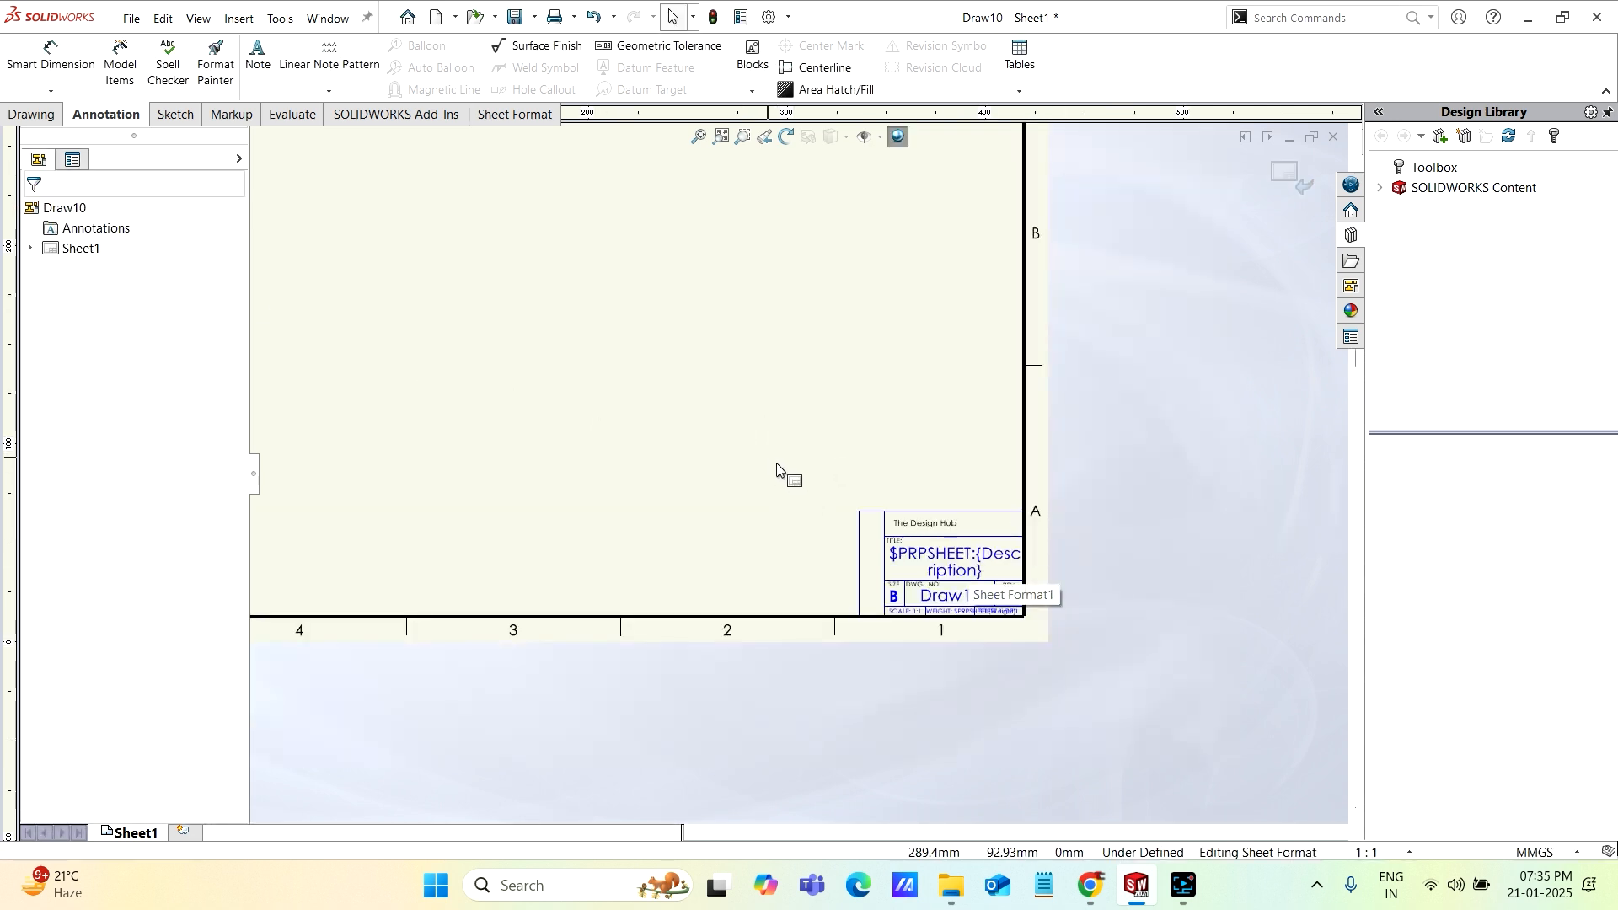
scroll(620, 344, "down", 4)
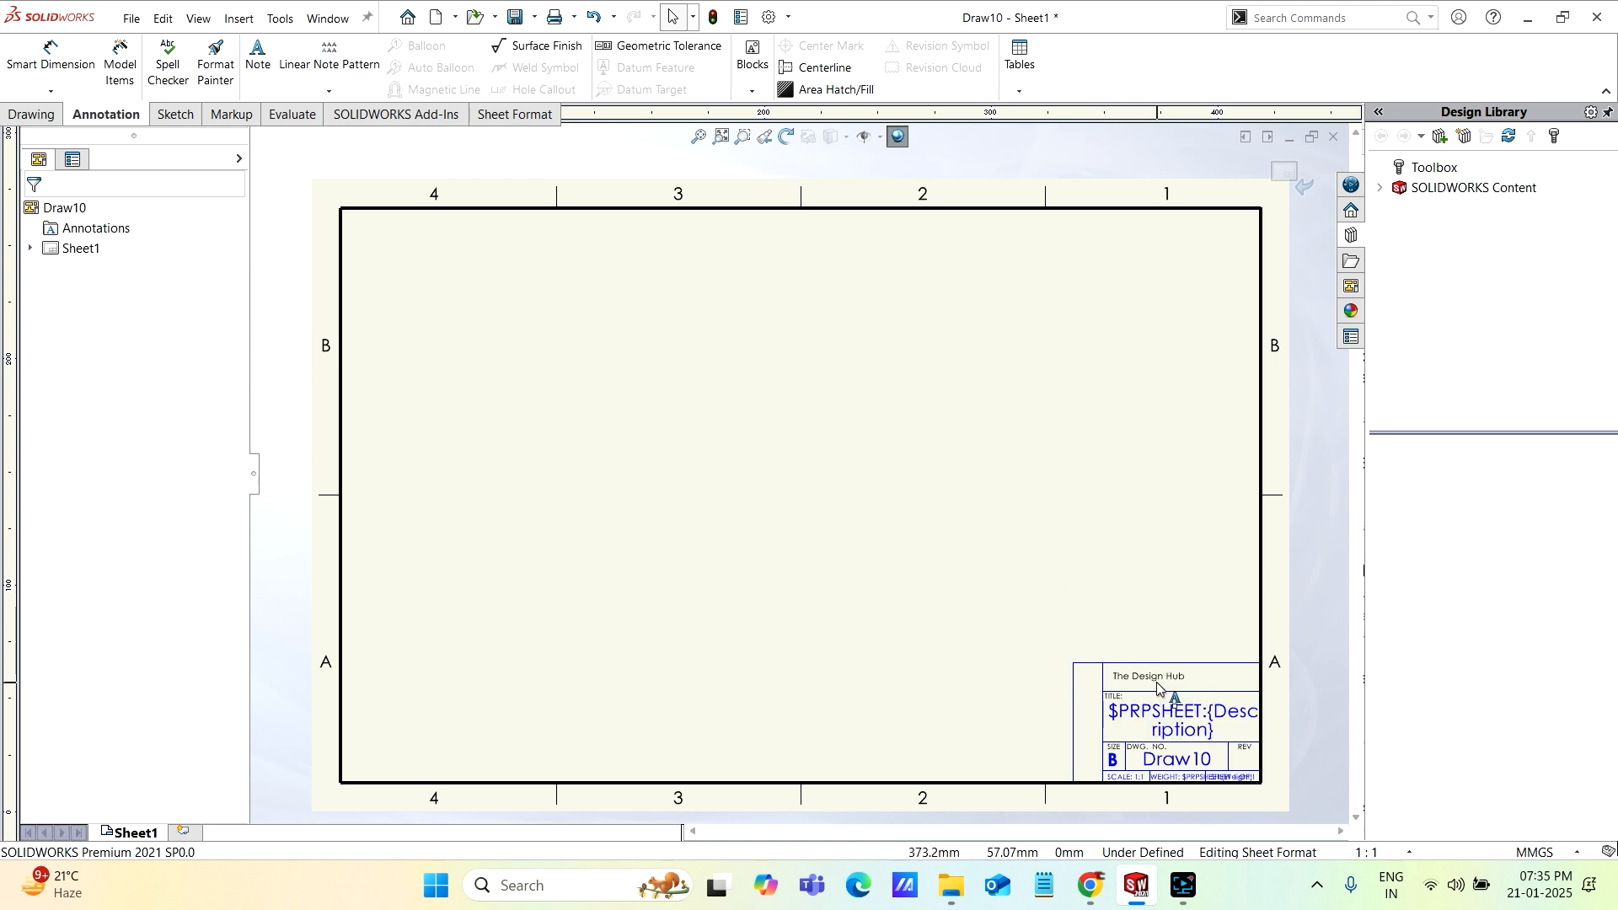
scroll(1216, 711, "down", 3)
scroll(809, 528, "down", 2)
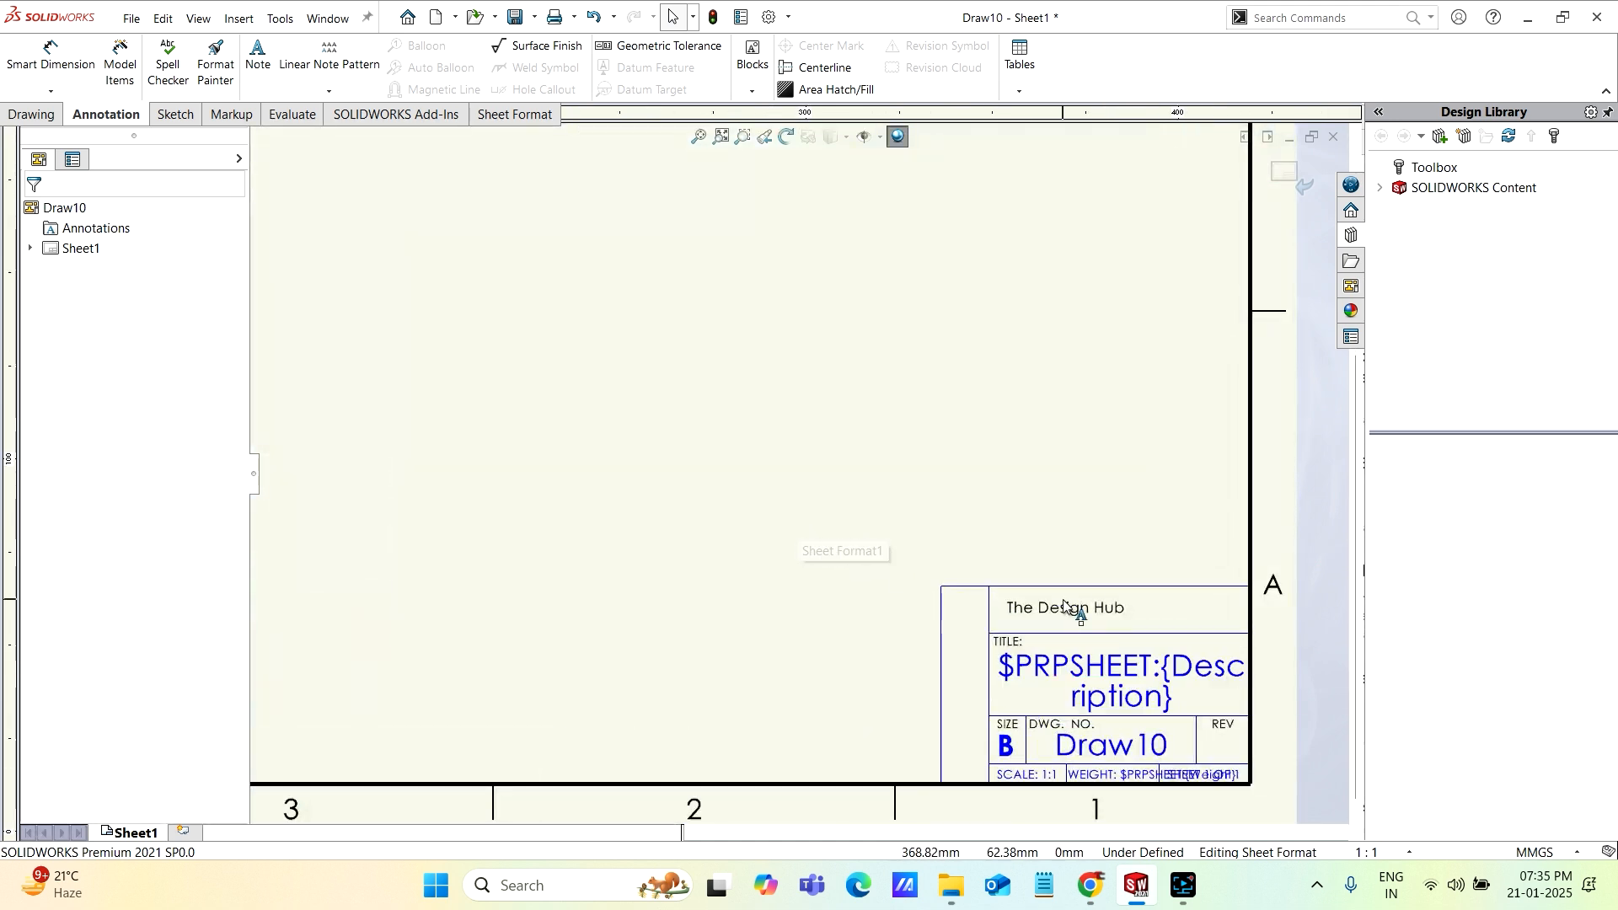
scroll(1087, 639, "up", 4)
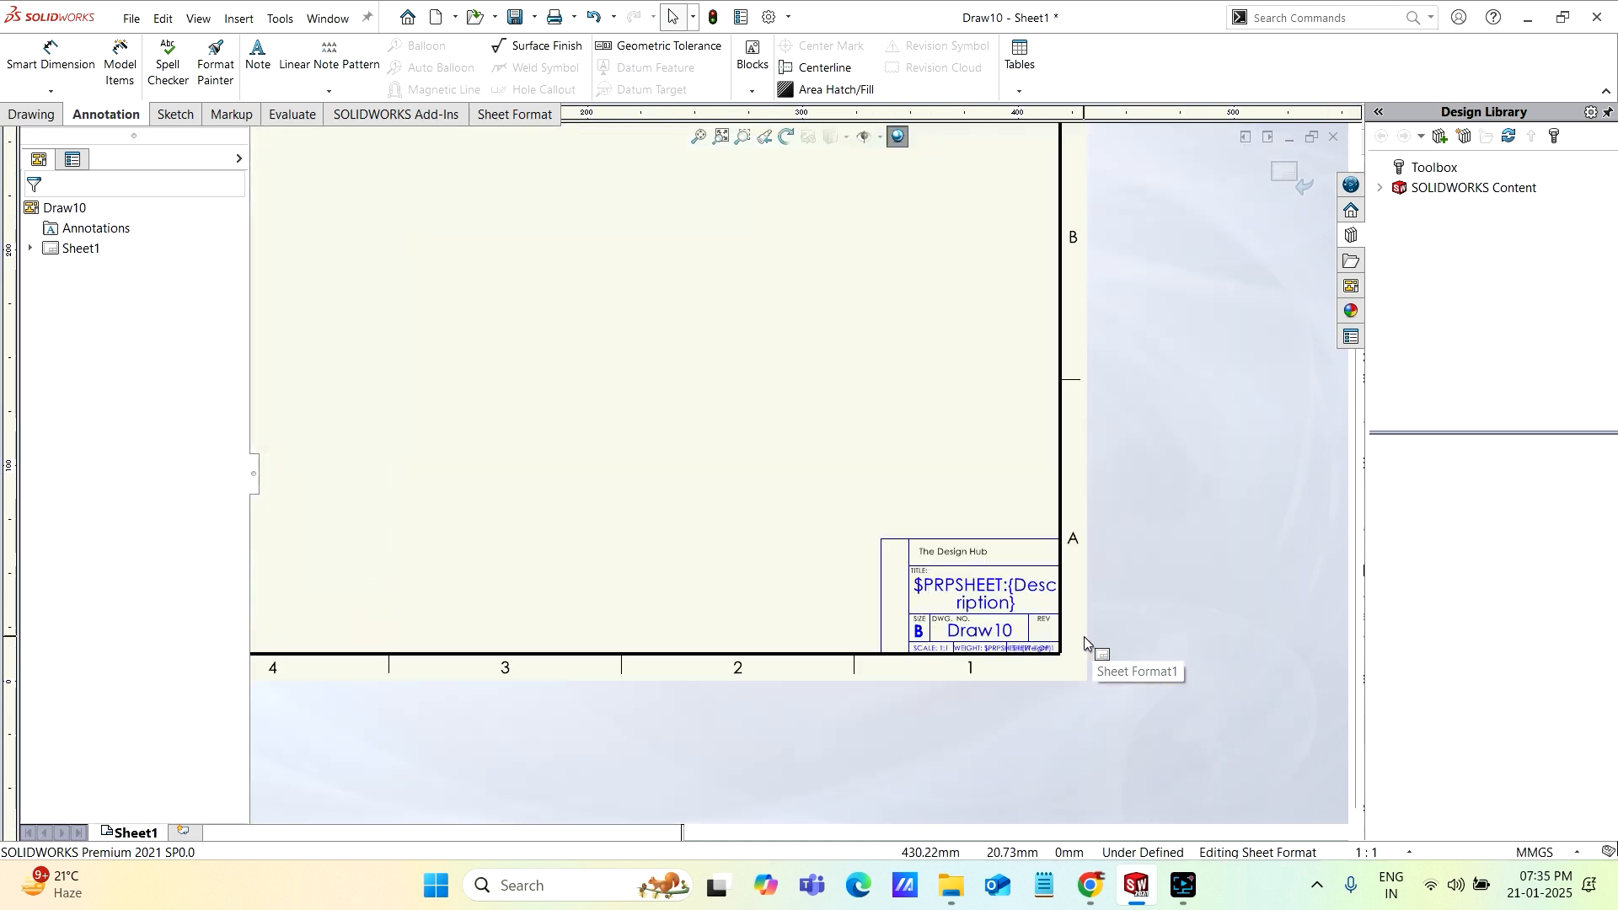
scroll(636, 370, "down", 2)
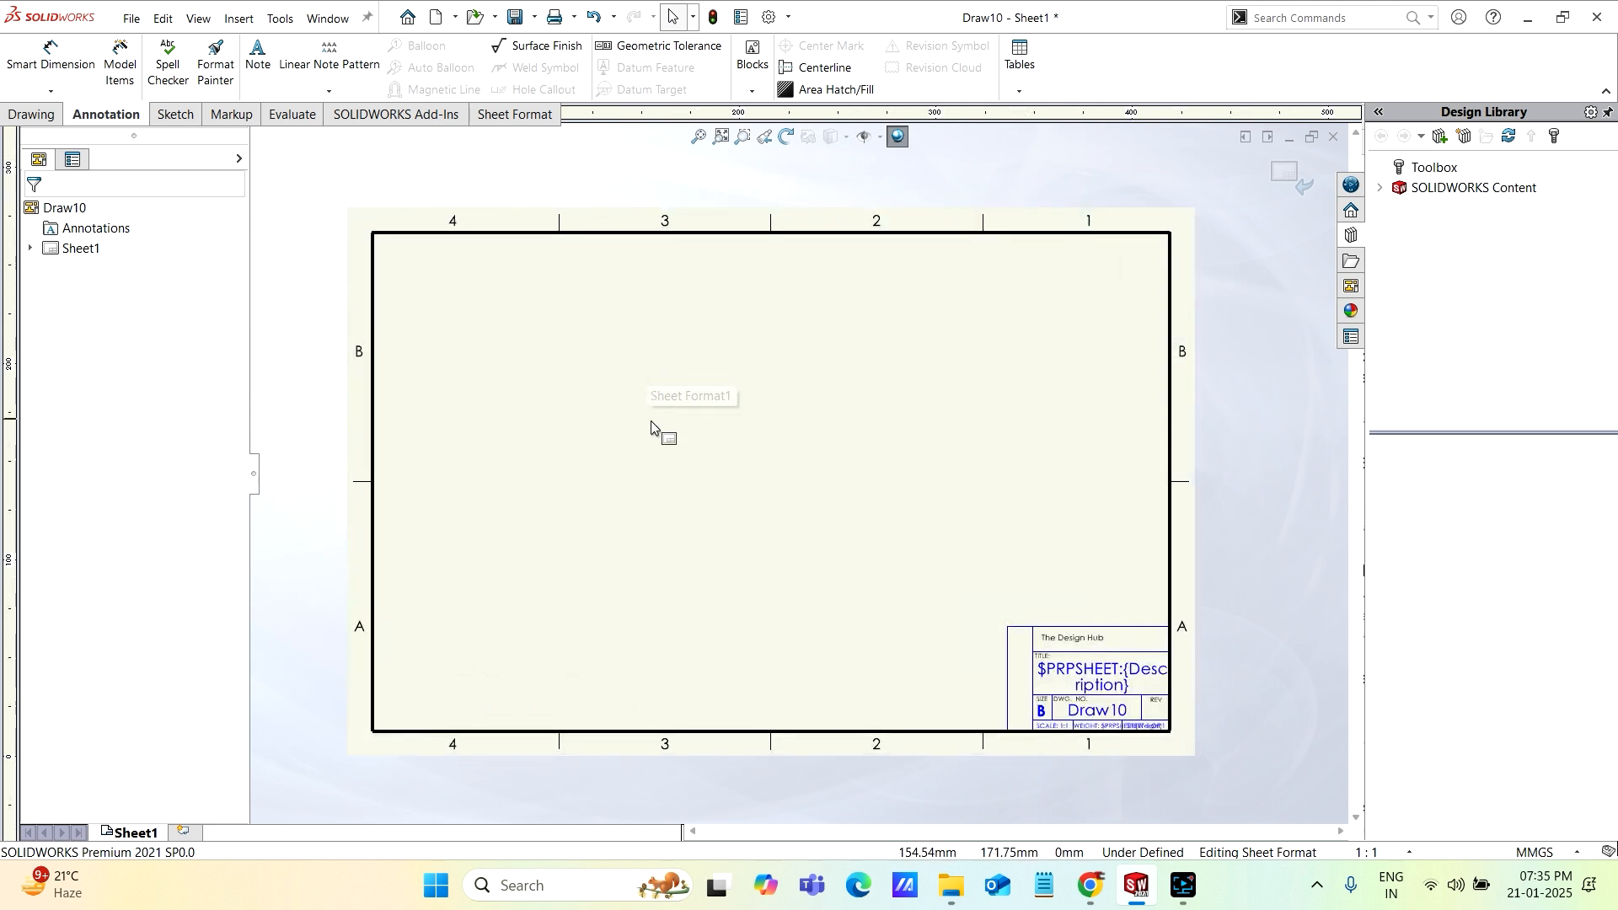
scroll(656, 428, "down", 1)
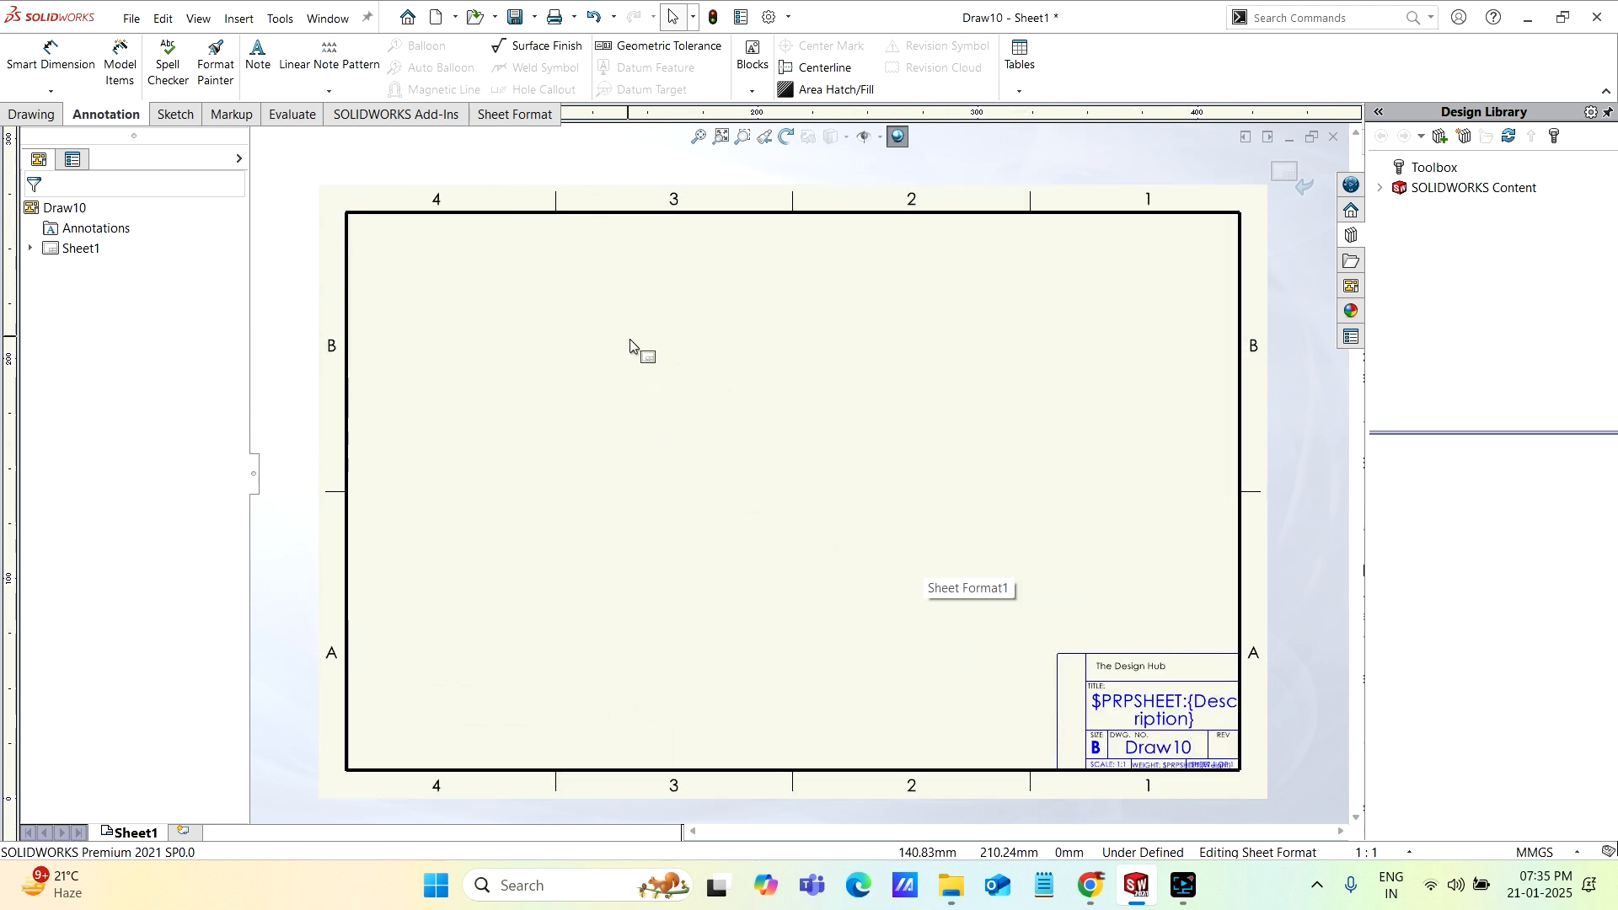
Save the sheet format as "b - landscapecreat1" and close the drawing without saving it
left_click(132, 19)
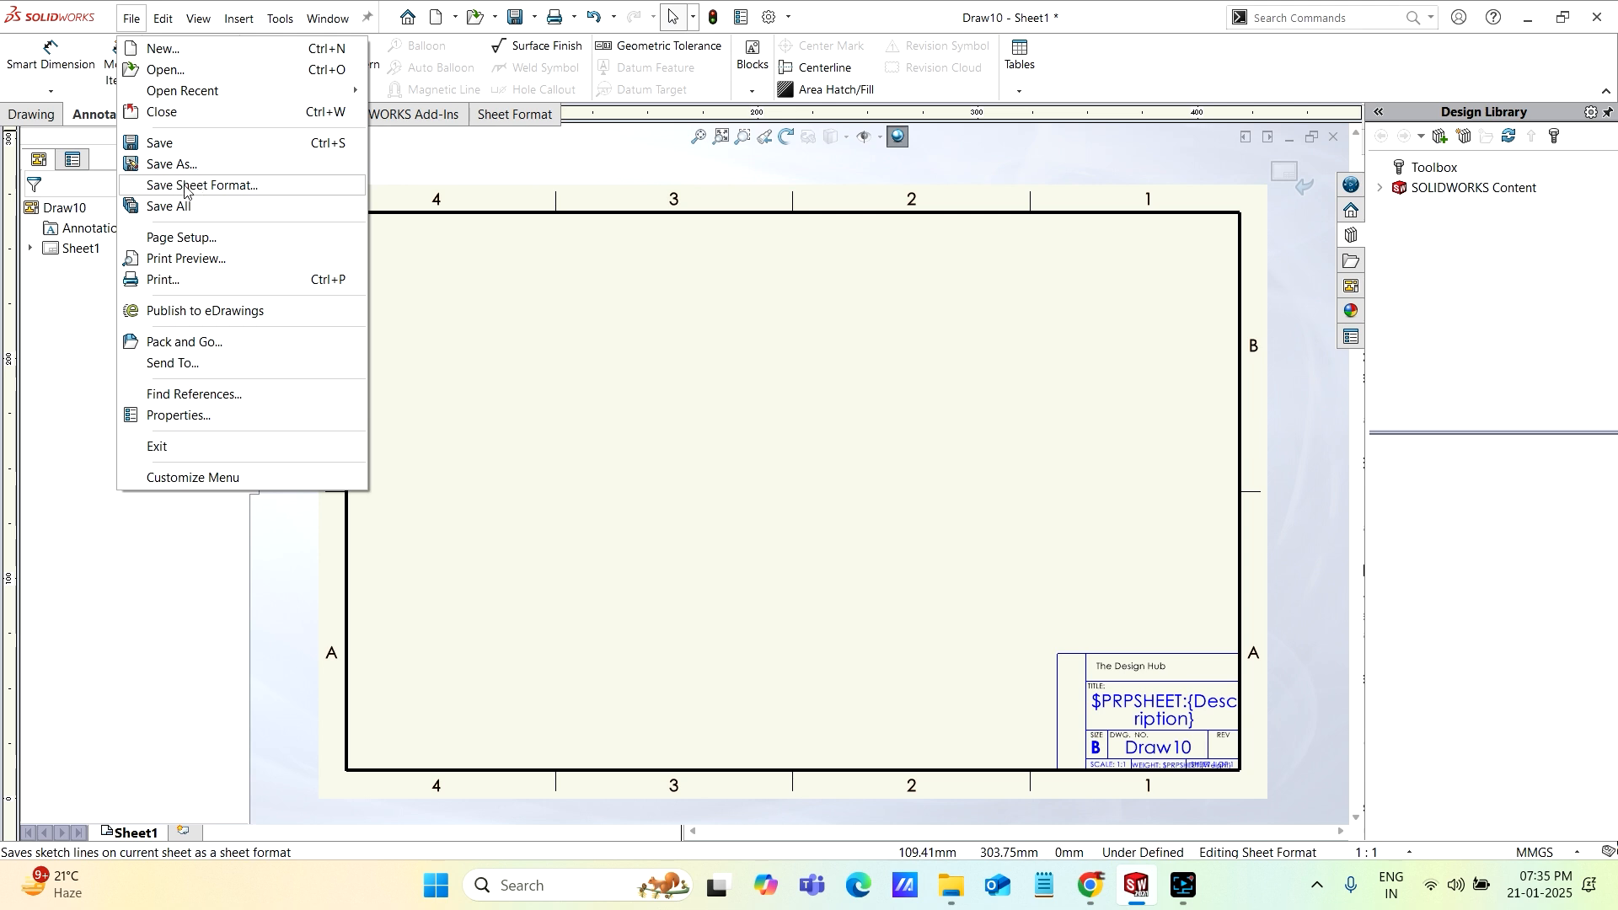
left_click(238, 187)
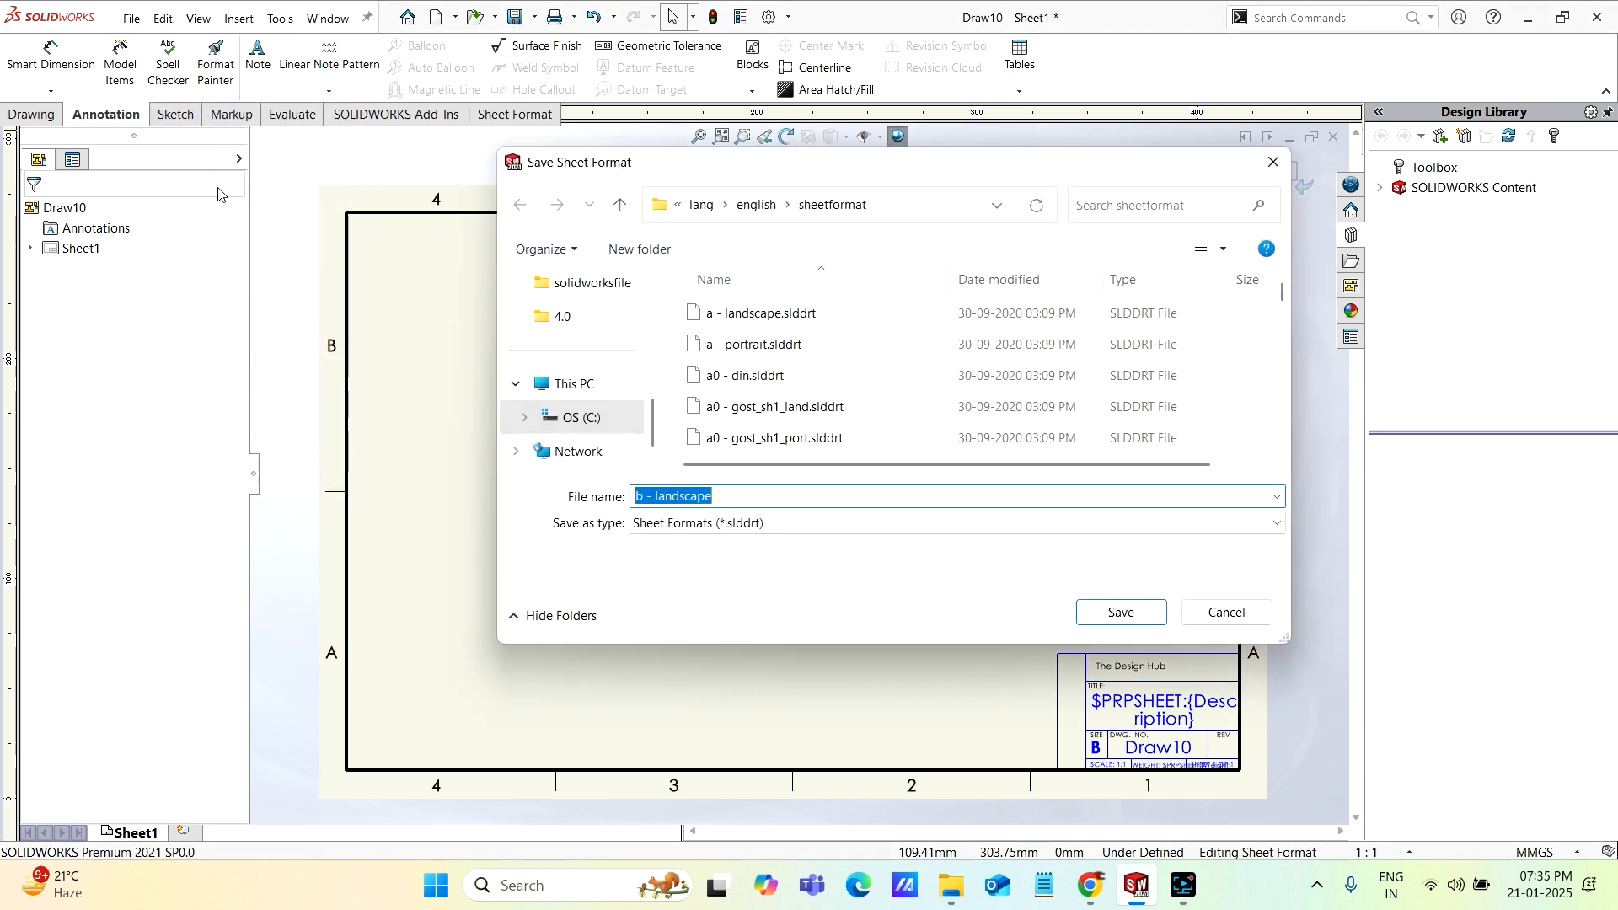
left_click(720, 495)
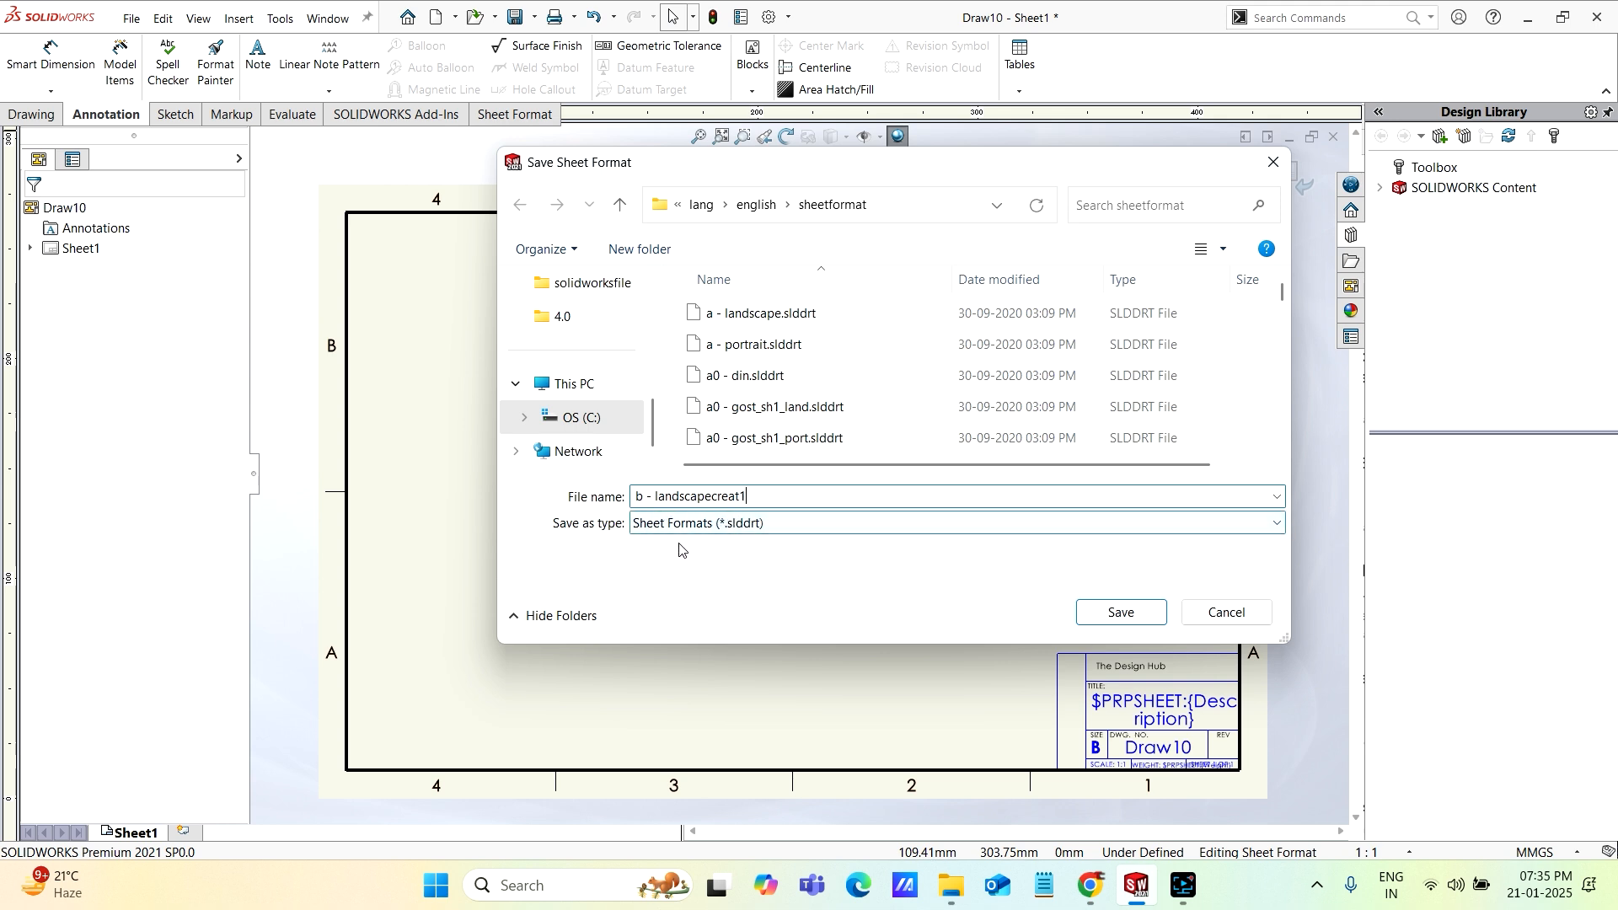
left_click(1121, 613)
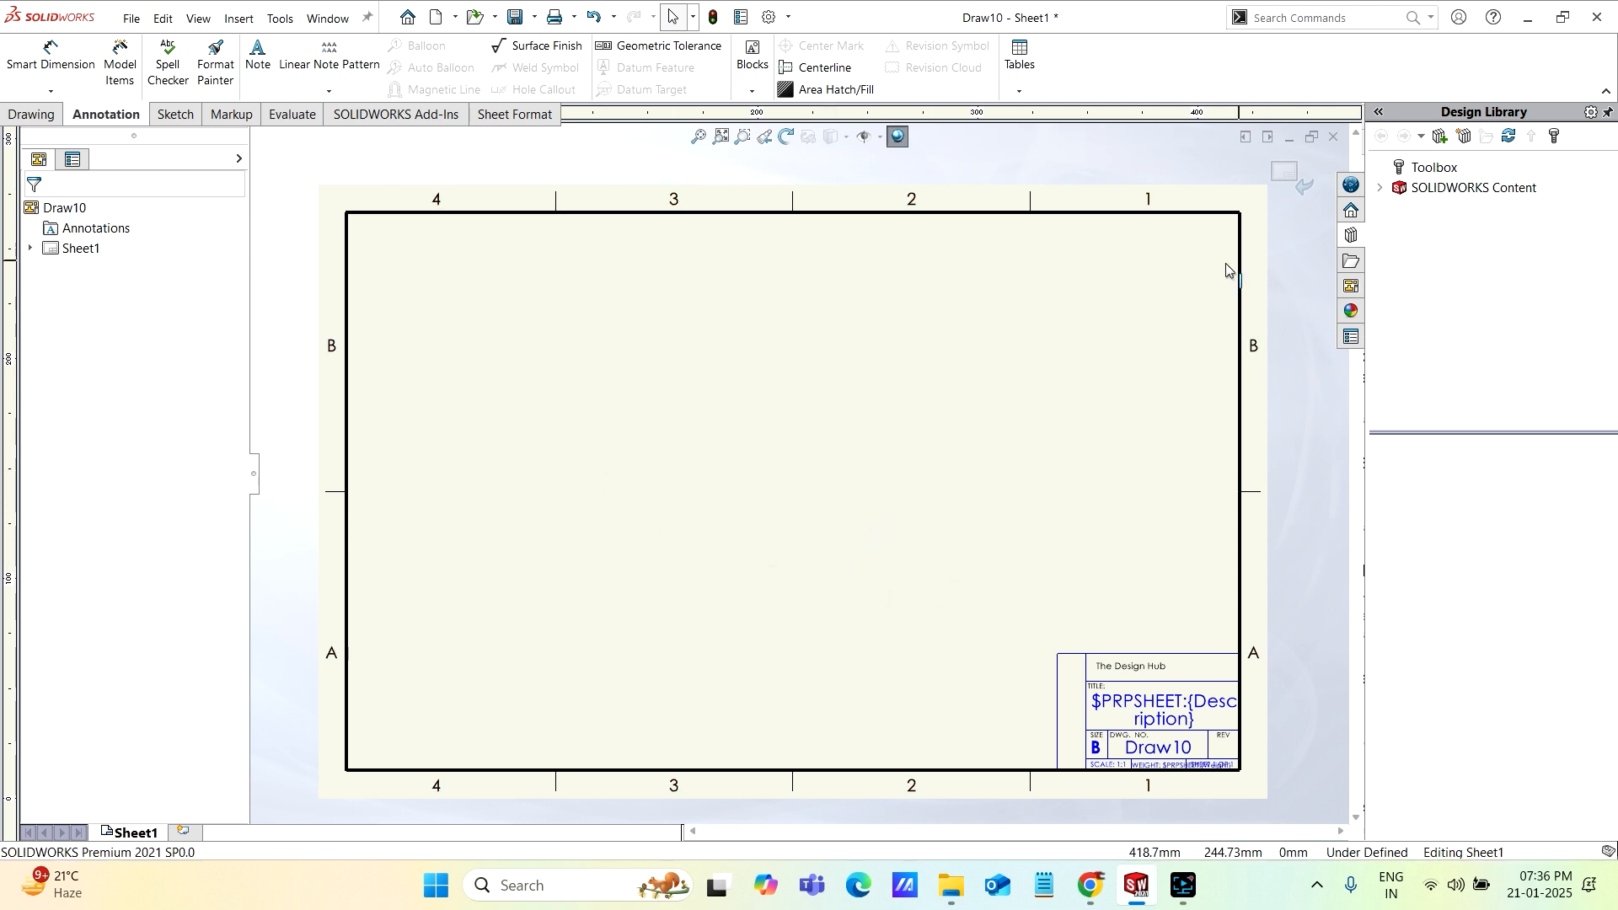
left_click(1336, 139)
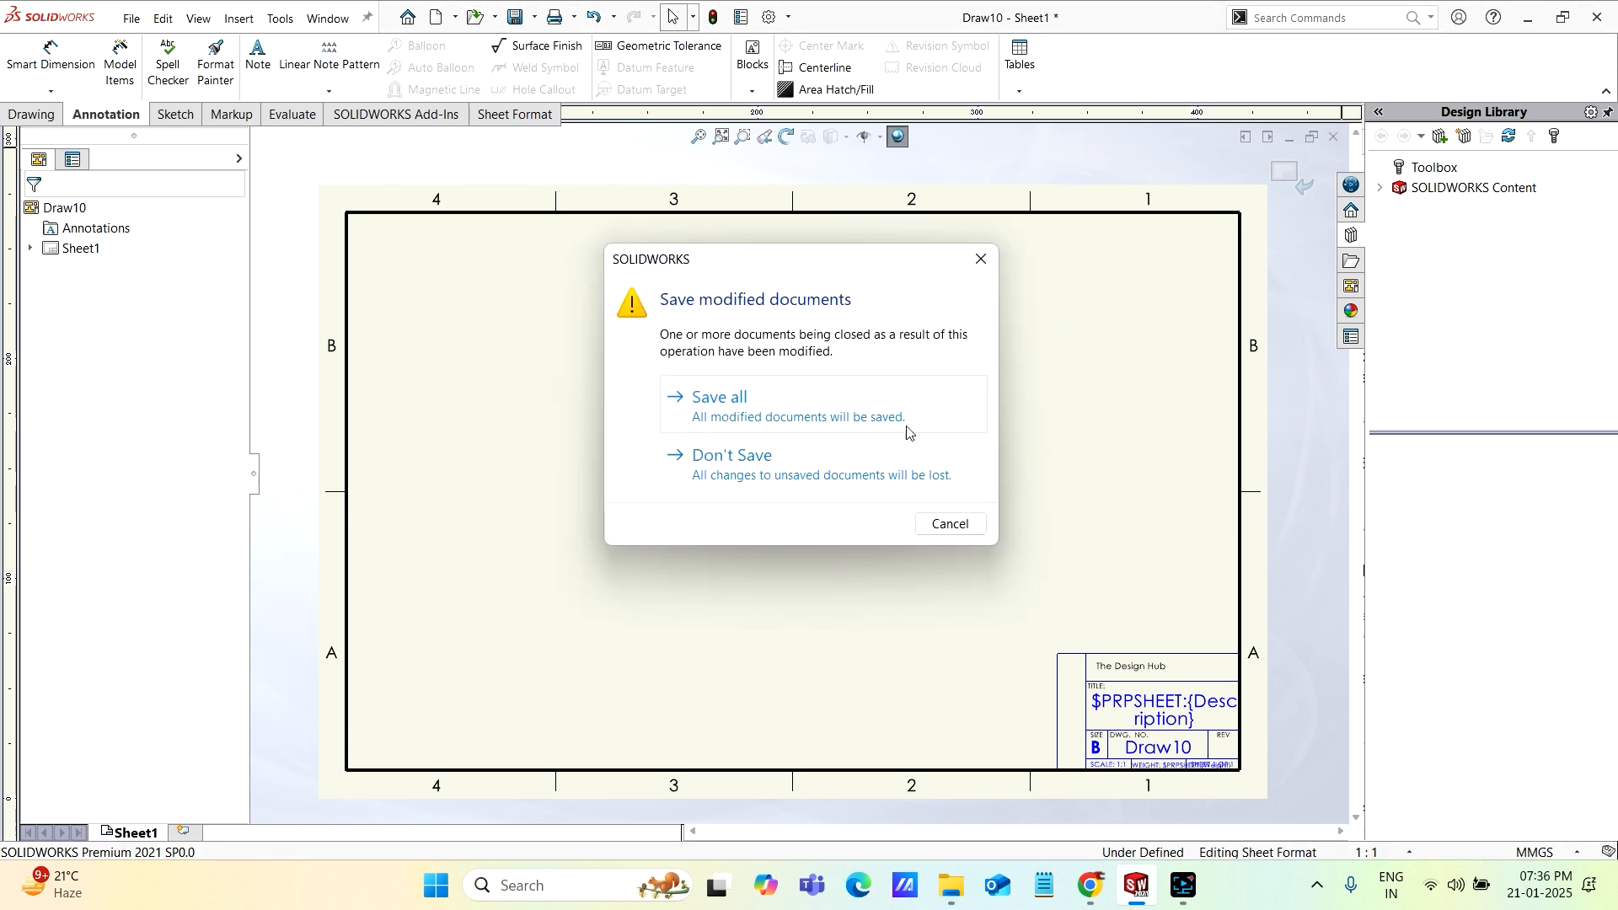
left_click(787, 468)
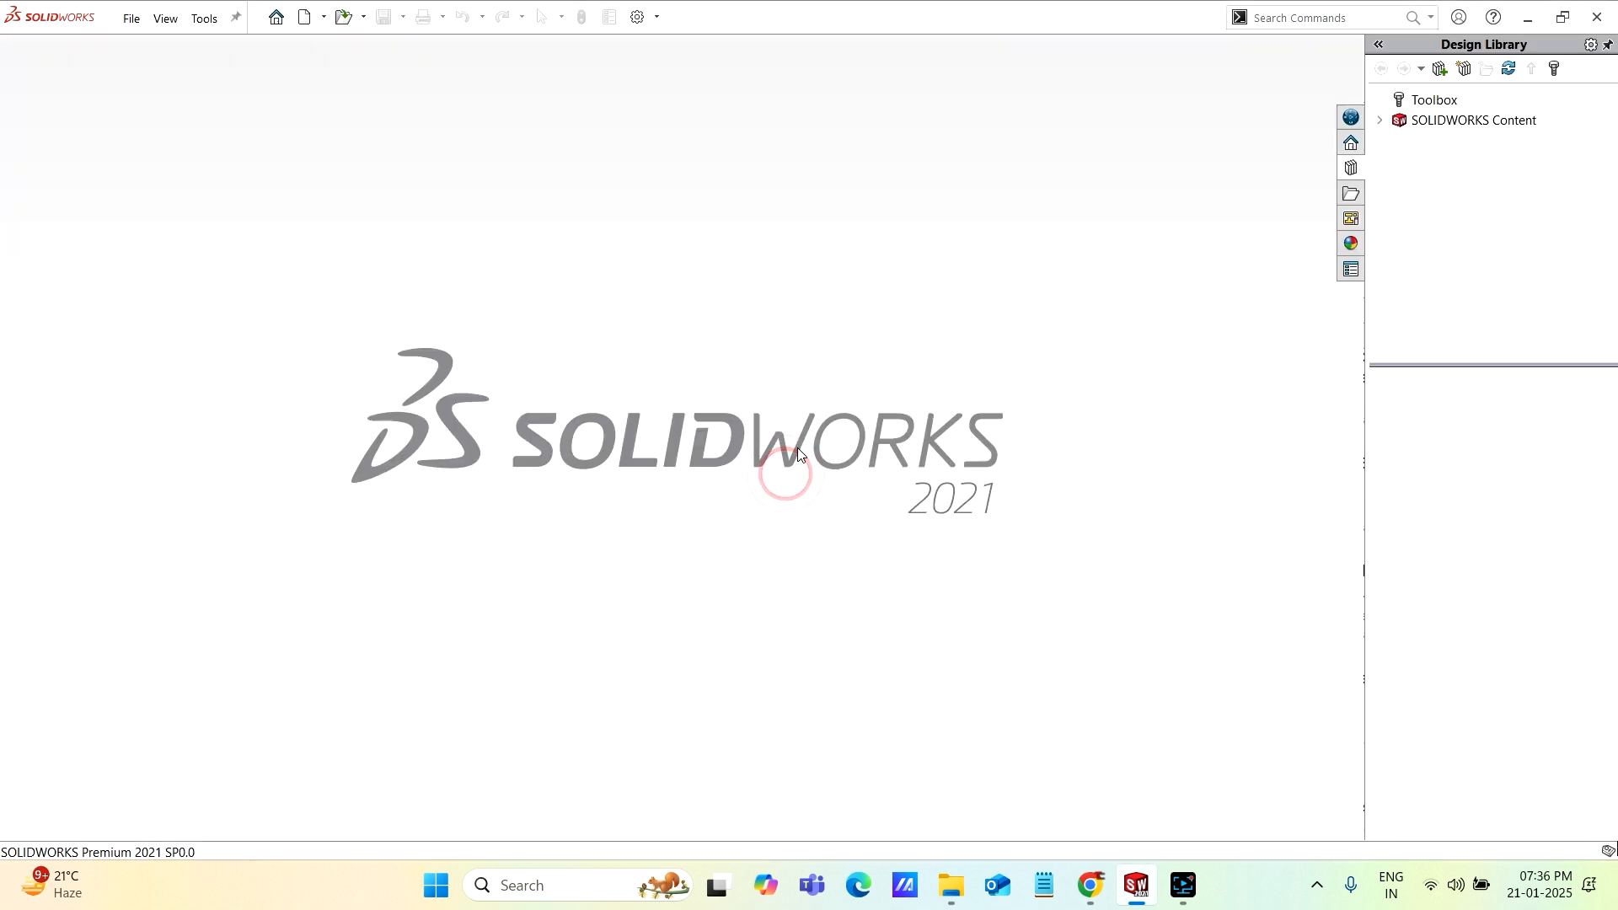
Create a new drawing from the Drawing template using the standard B (ANSI) Landscape sheet size with the sheet format displayed
left_click(305, 20)
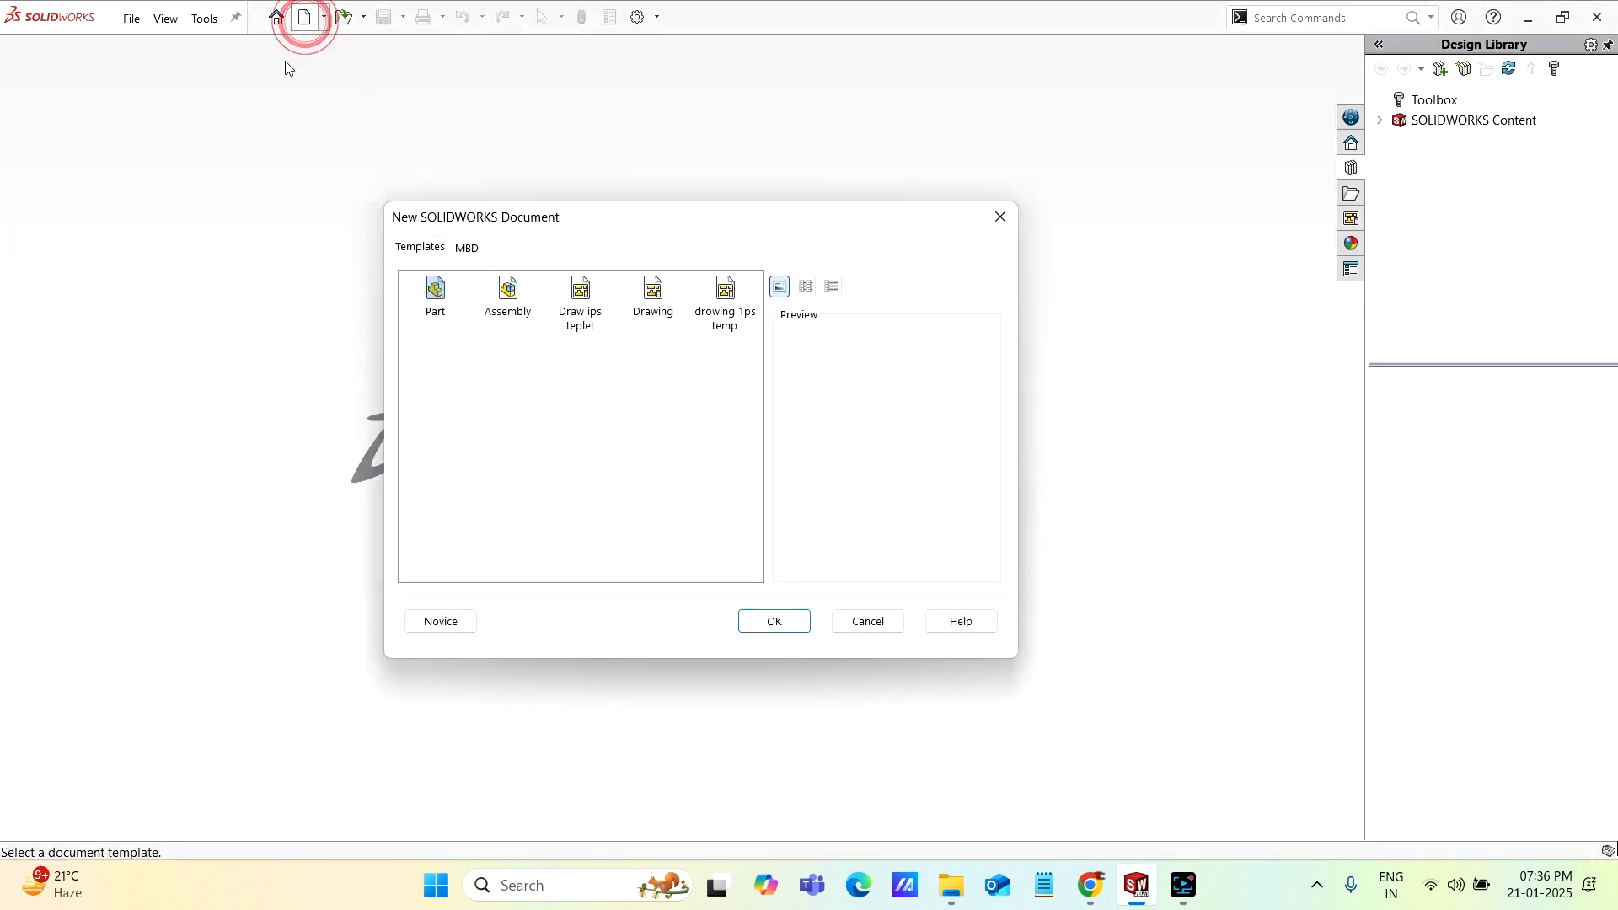
left_click(654, 295)
left_click(784, 620)
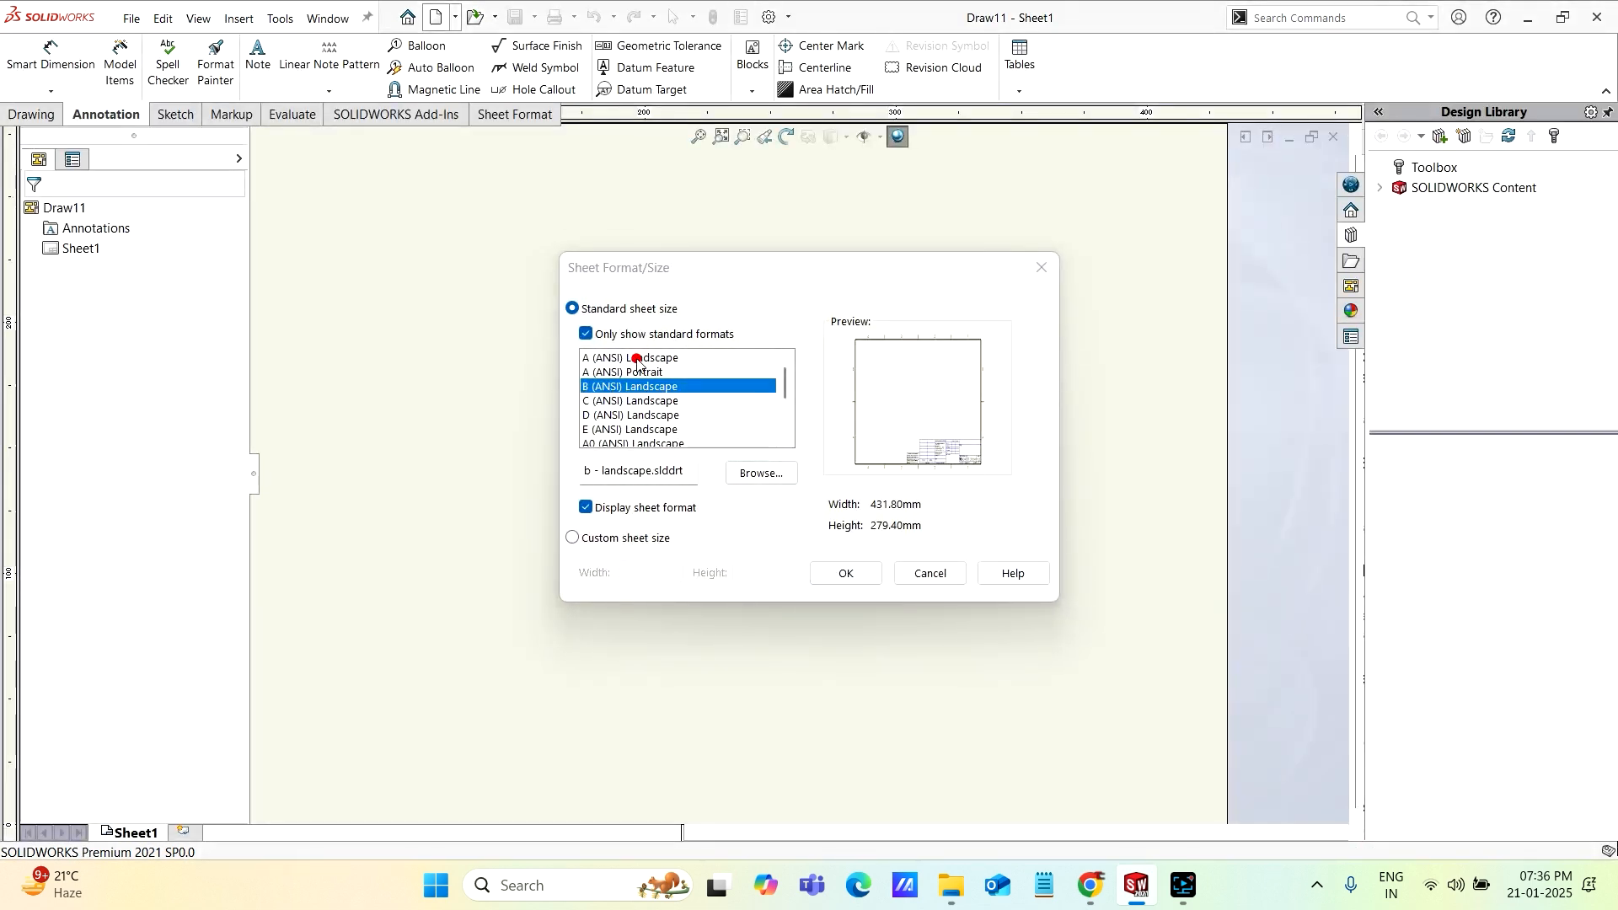
left_click(638, 361)
left_click(662, 387)
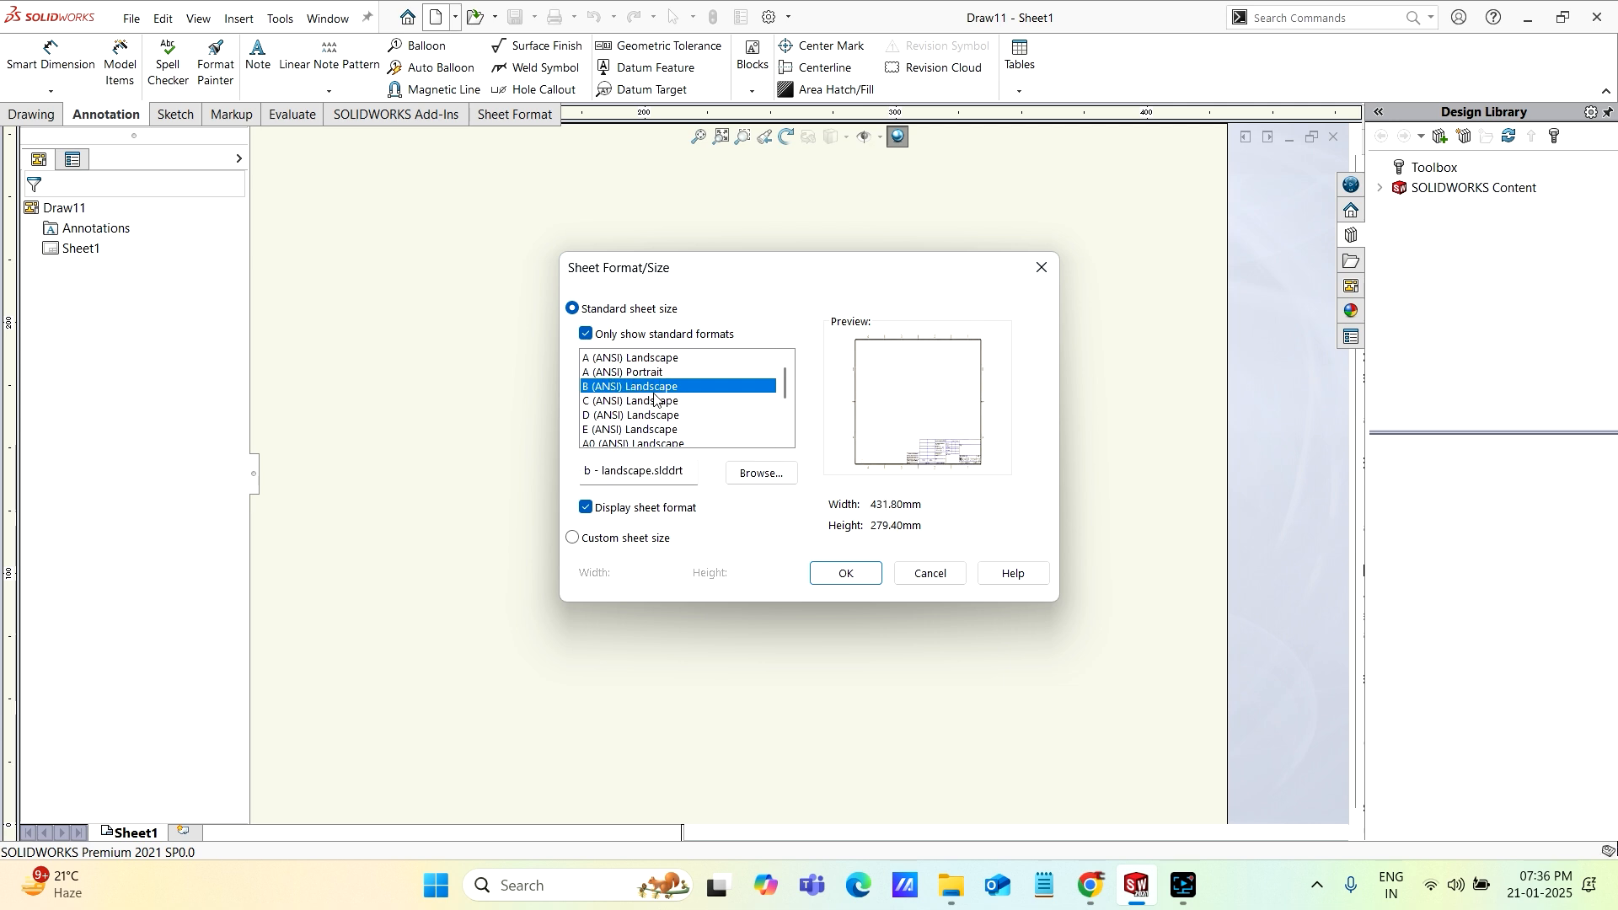
left_click(846, 574)
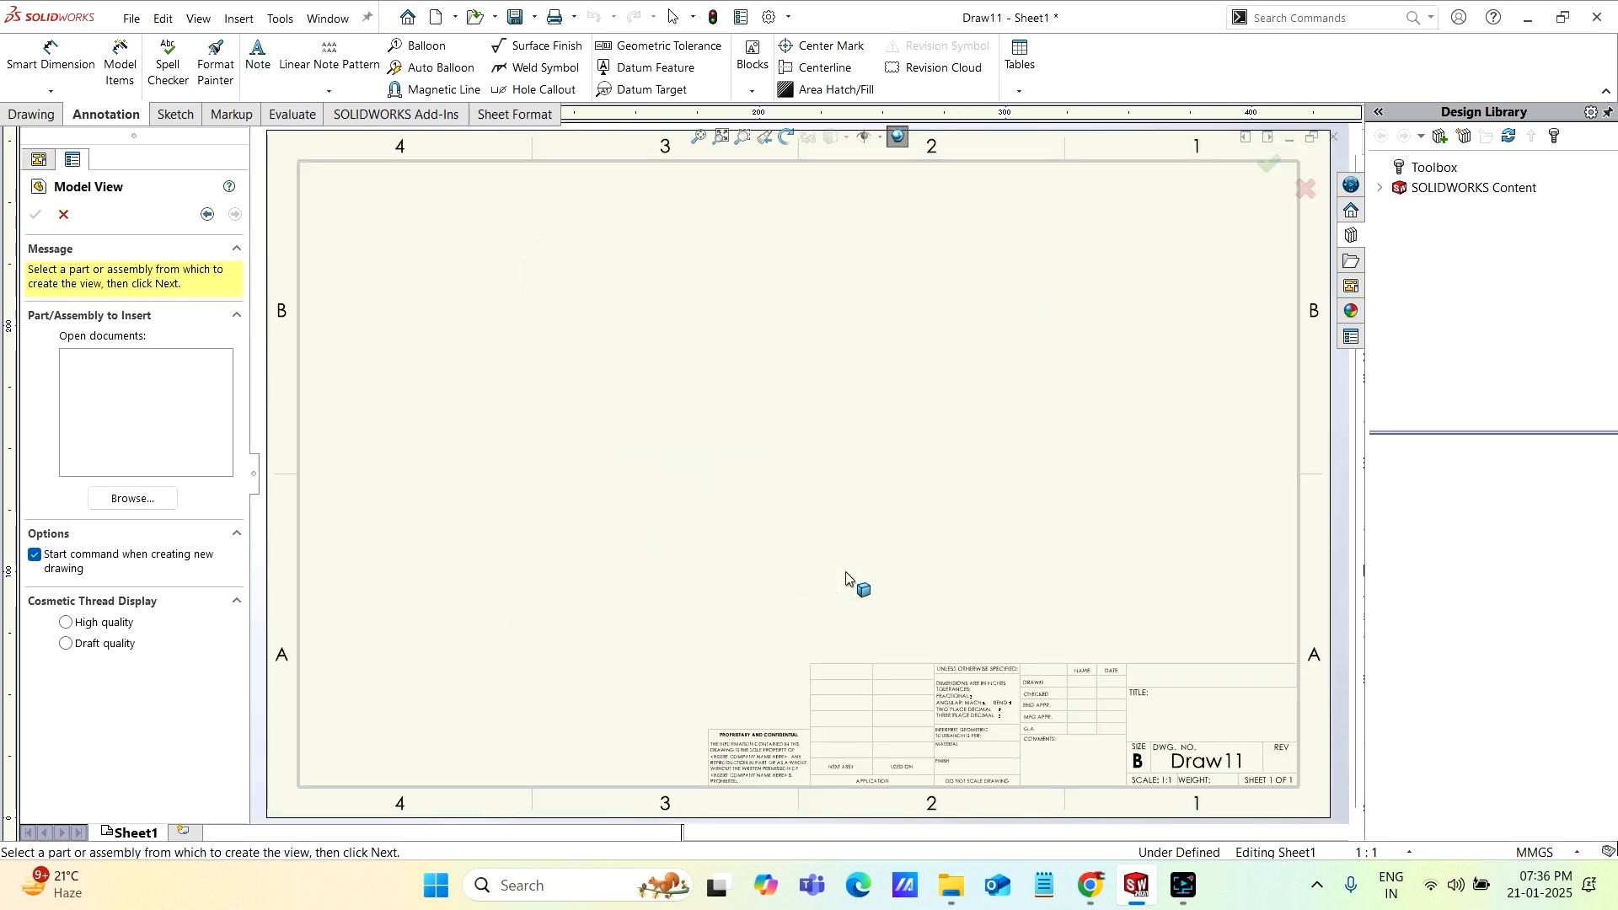
Add a second sheet to the new drawing
scroll(851, 403, "up", 2)
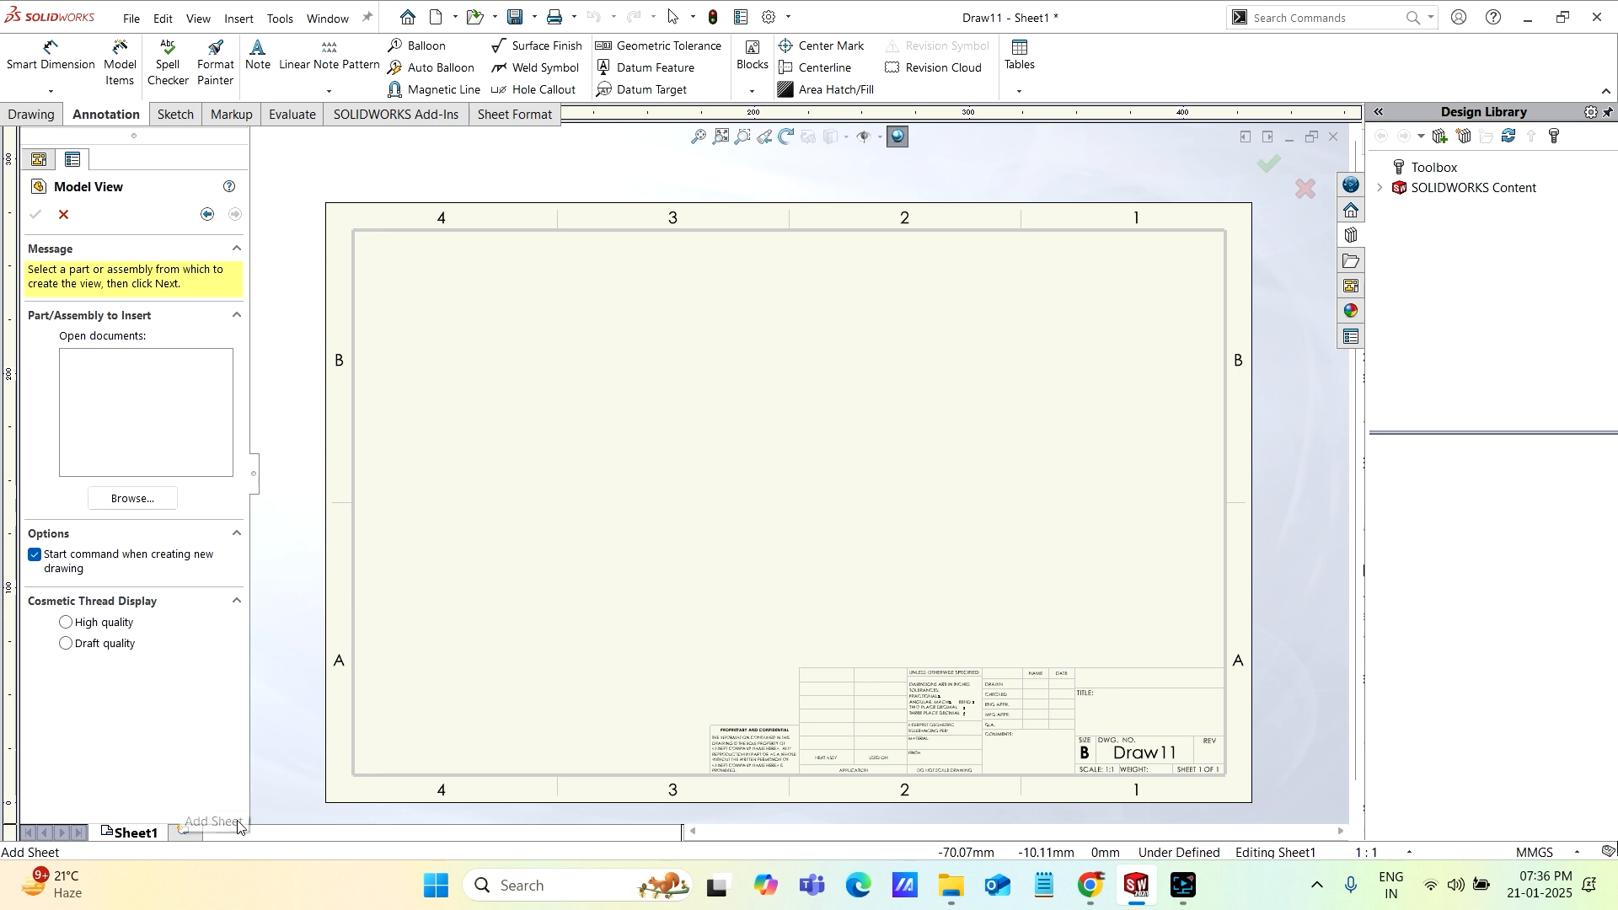
right_click(191, 832)
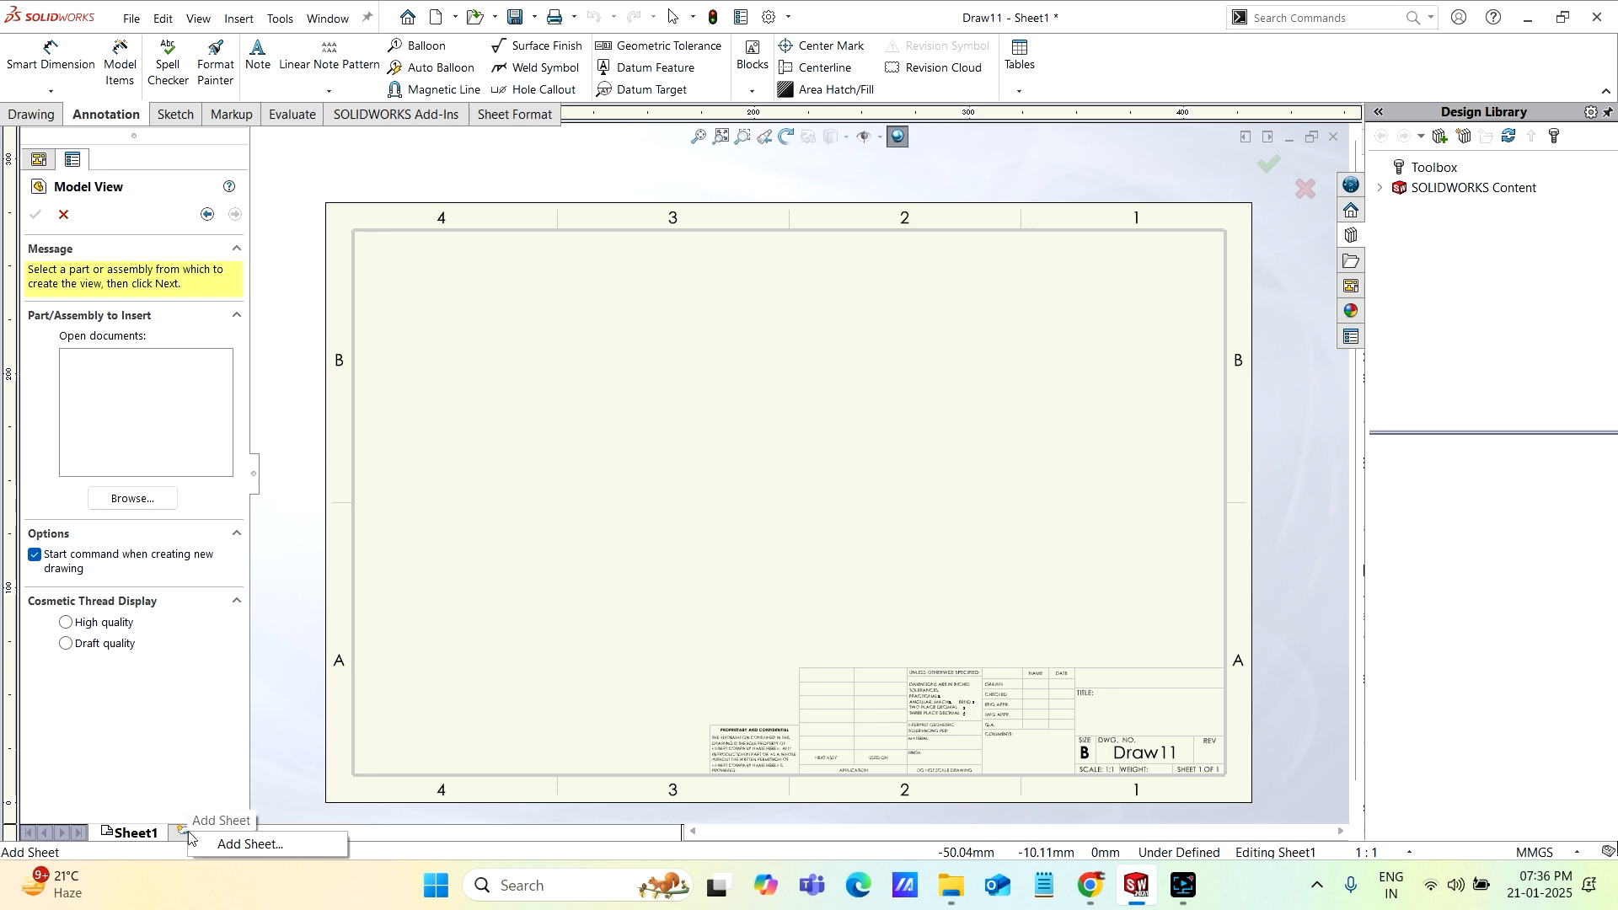
left_click(243, 845)
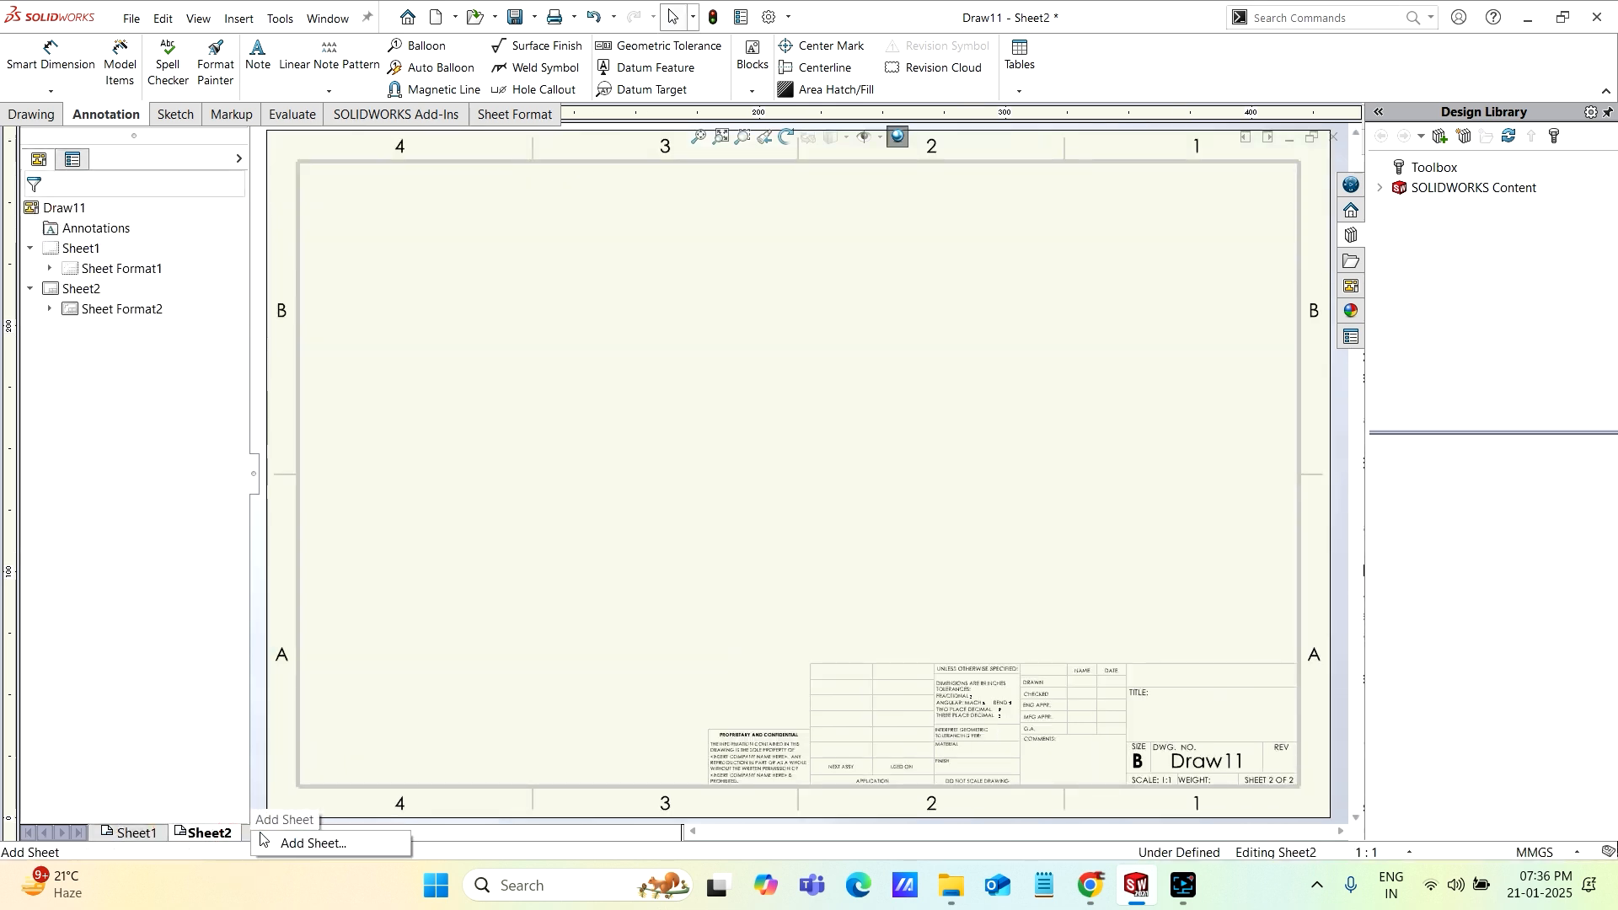
Add a third and a fourth sheet to the drawing and look through all four sheets
right_click(253, 835)
left_click(316, 845)
left_click(332, 832)
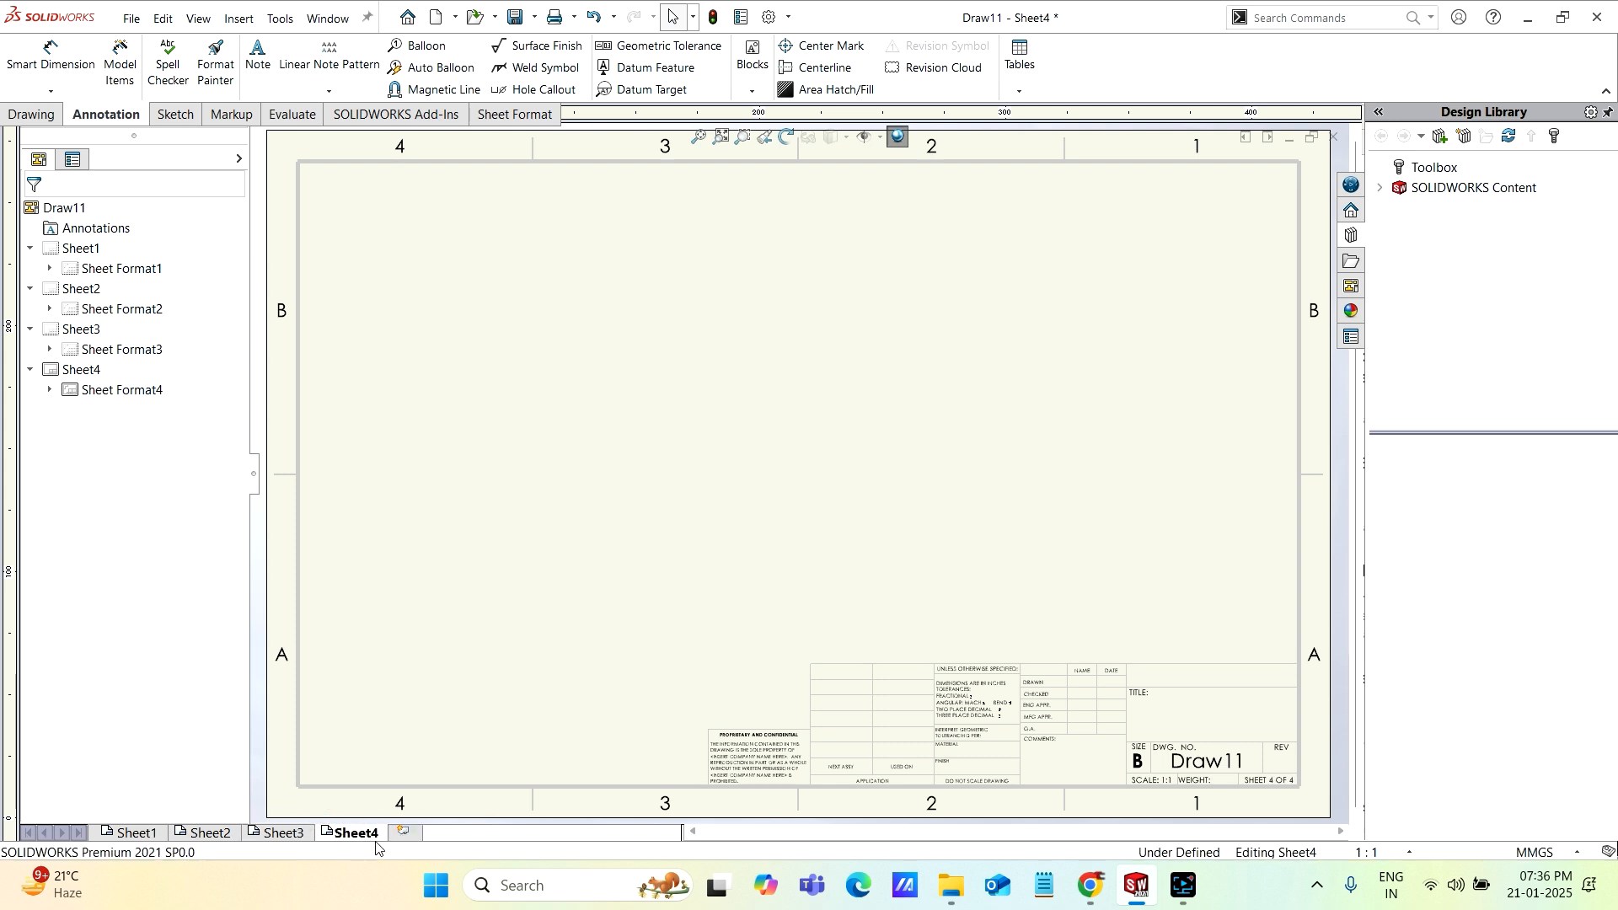
left_click(136, 833)
left_click(209, 833)
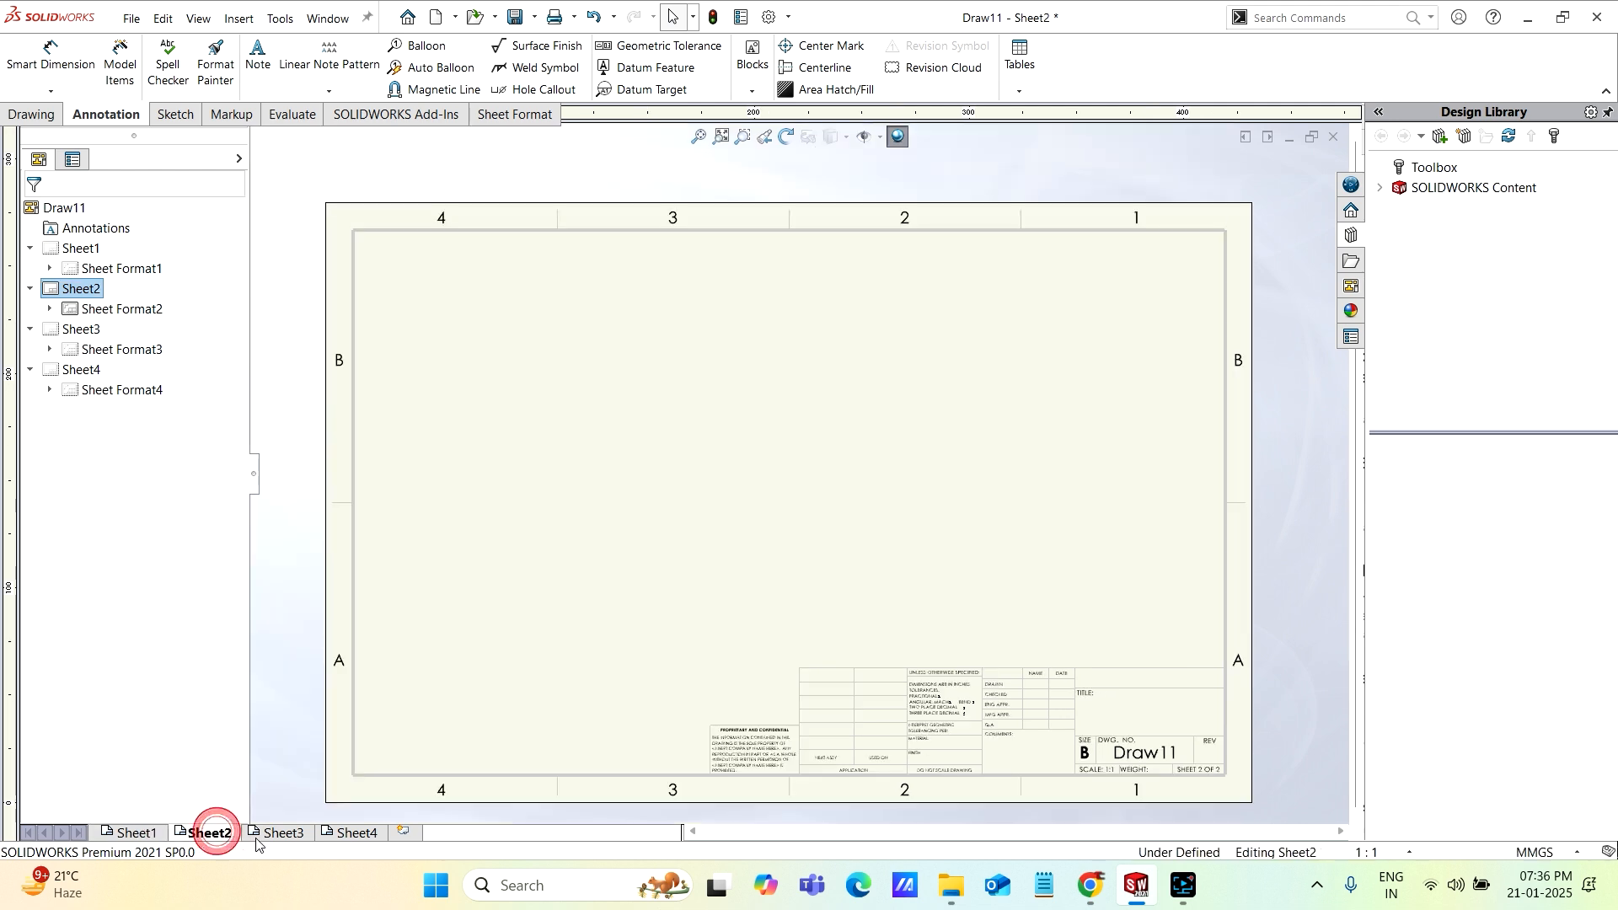
left_click(283, 833)
left_click(357, 832)
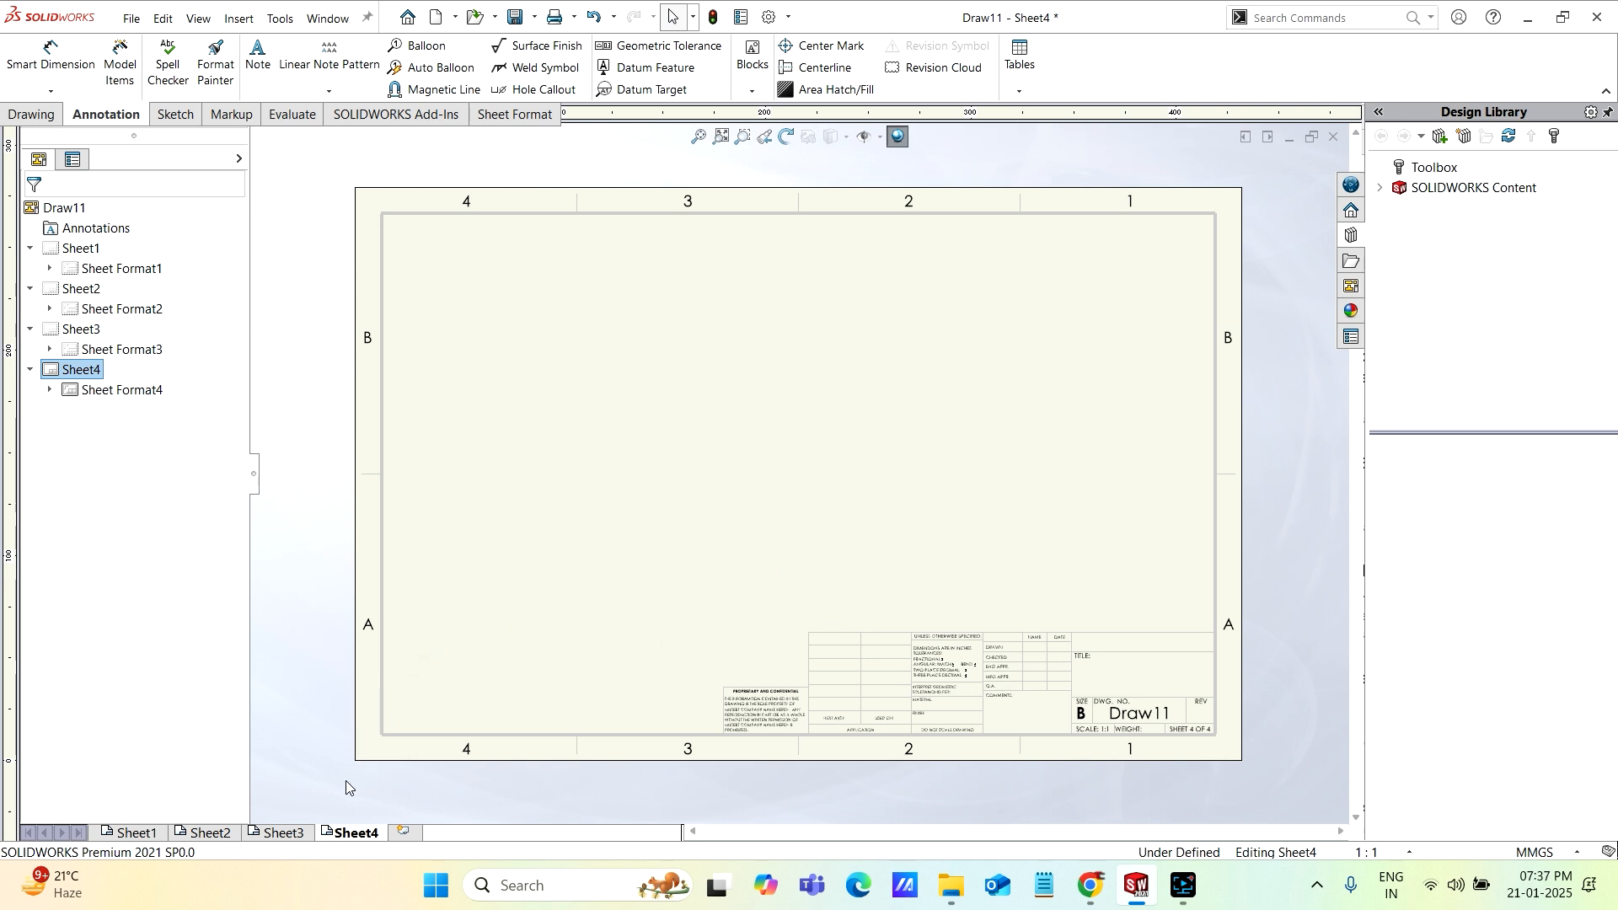
In the sheet properties of Sheet4, choose Sheet2, Sheet3 and Sheet4 as the sheets to modify
right_click(343, 837)
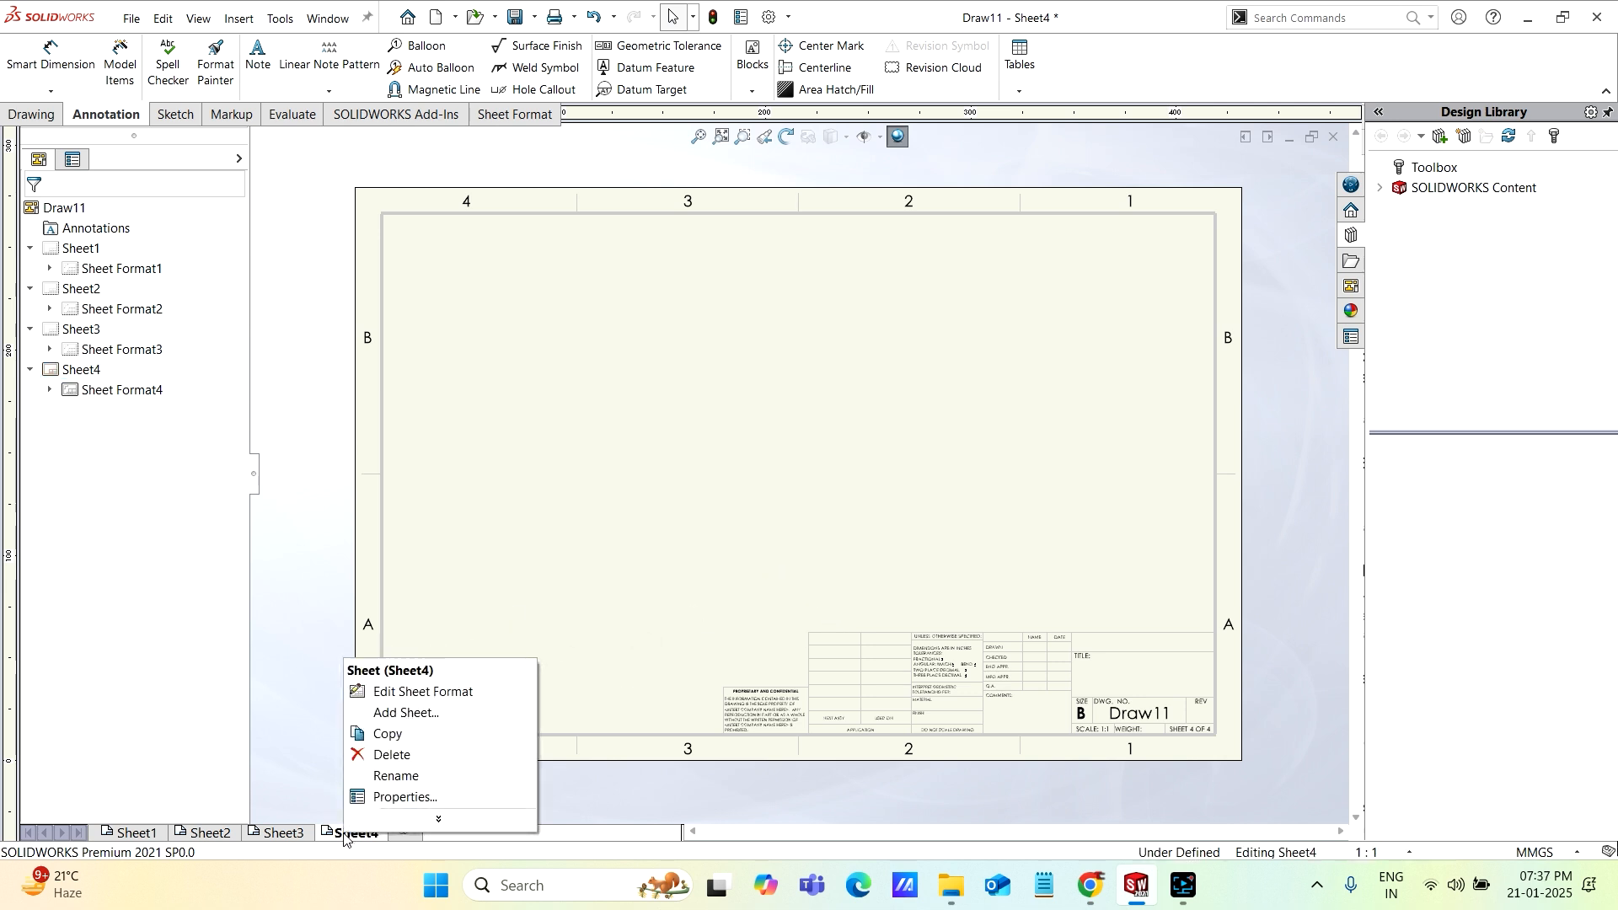
left_click(396, 798)
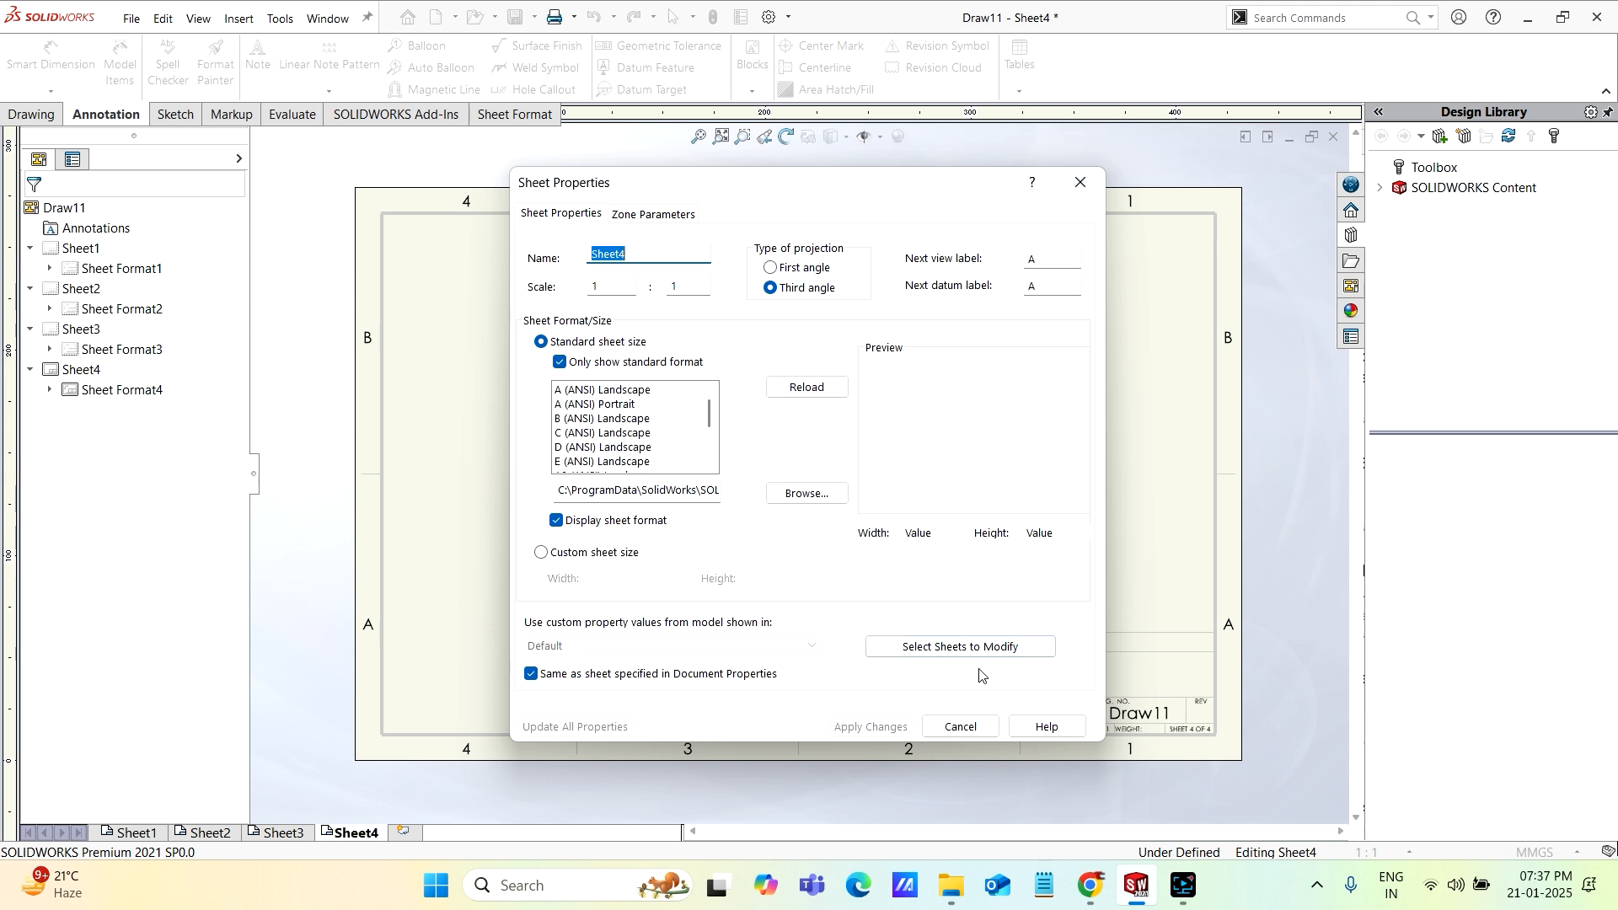
left_click(955, 650)
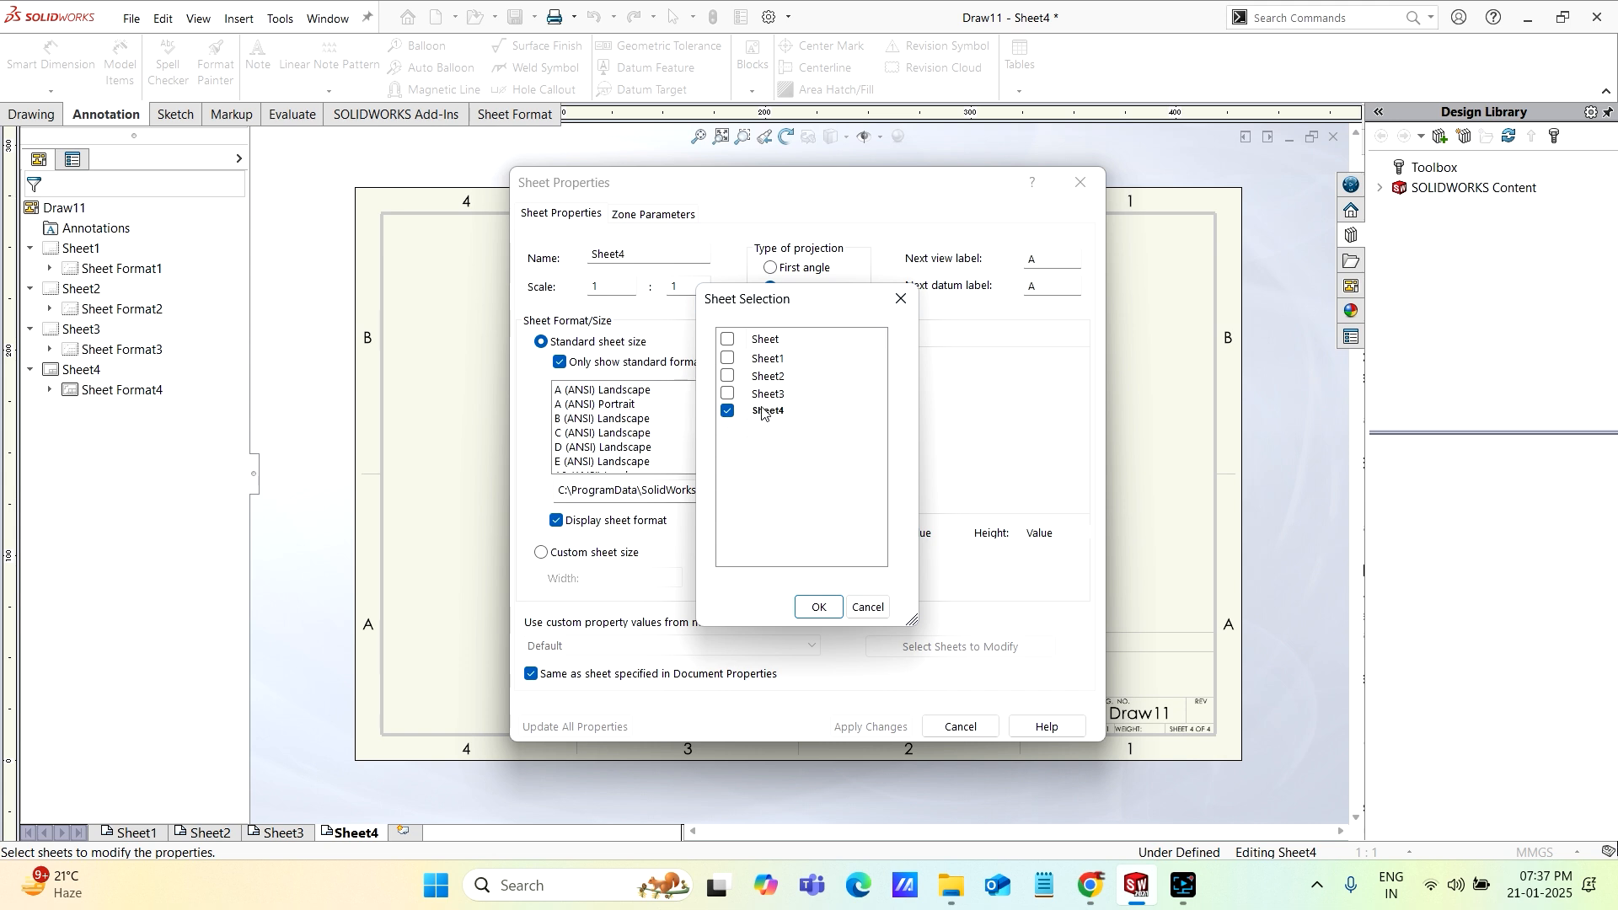
left_click(727, 394)
left_click(729, 378)
left_click(814, 607)
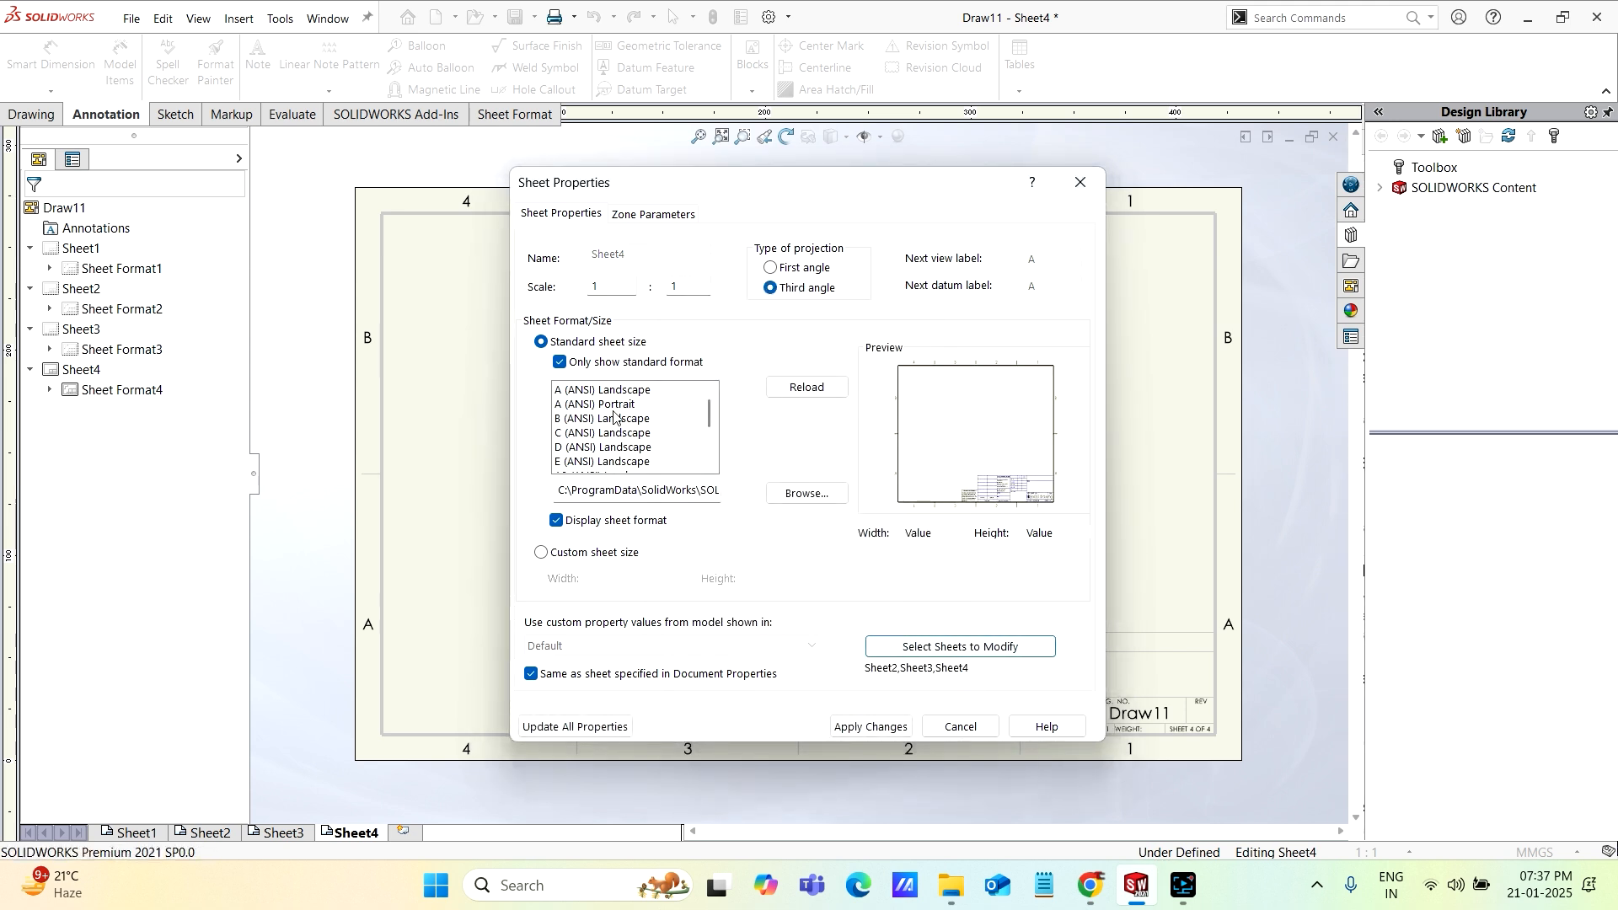
List the non-standard formats too and apply the custom sheet format "b - landscapecreat1" to the selected sheets
scroll(609, 426, "down", 5)
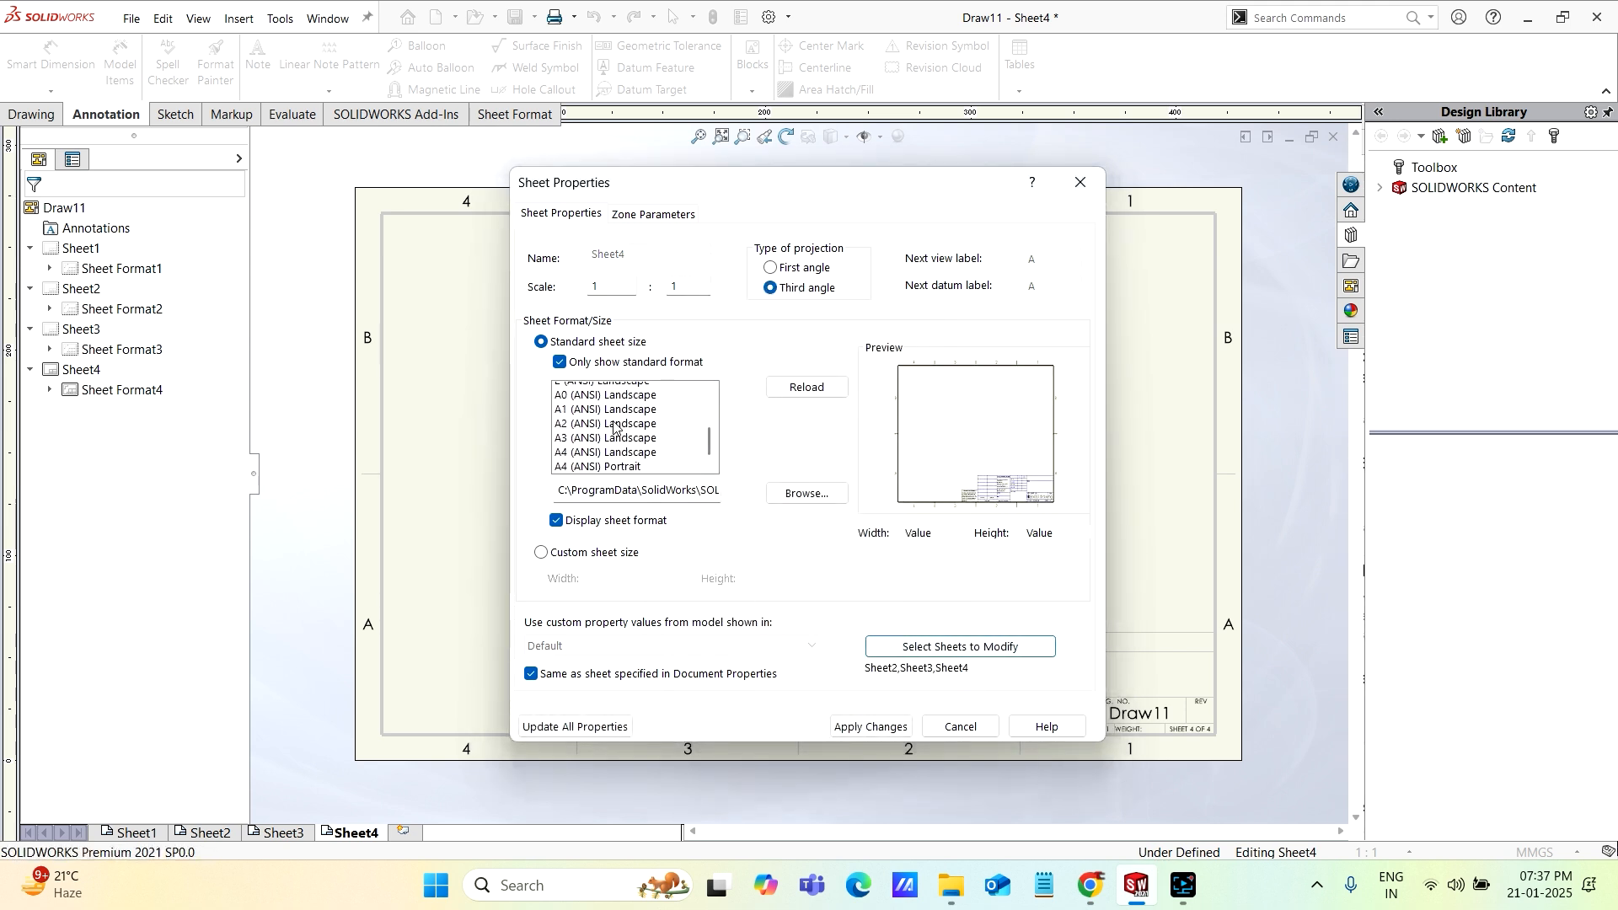
scroll(613, 437, "up", 4)
scroll(614, 437, "down", 4)
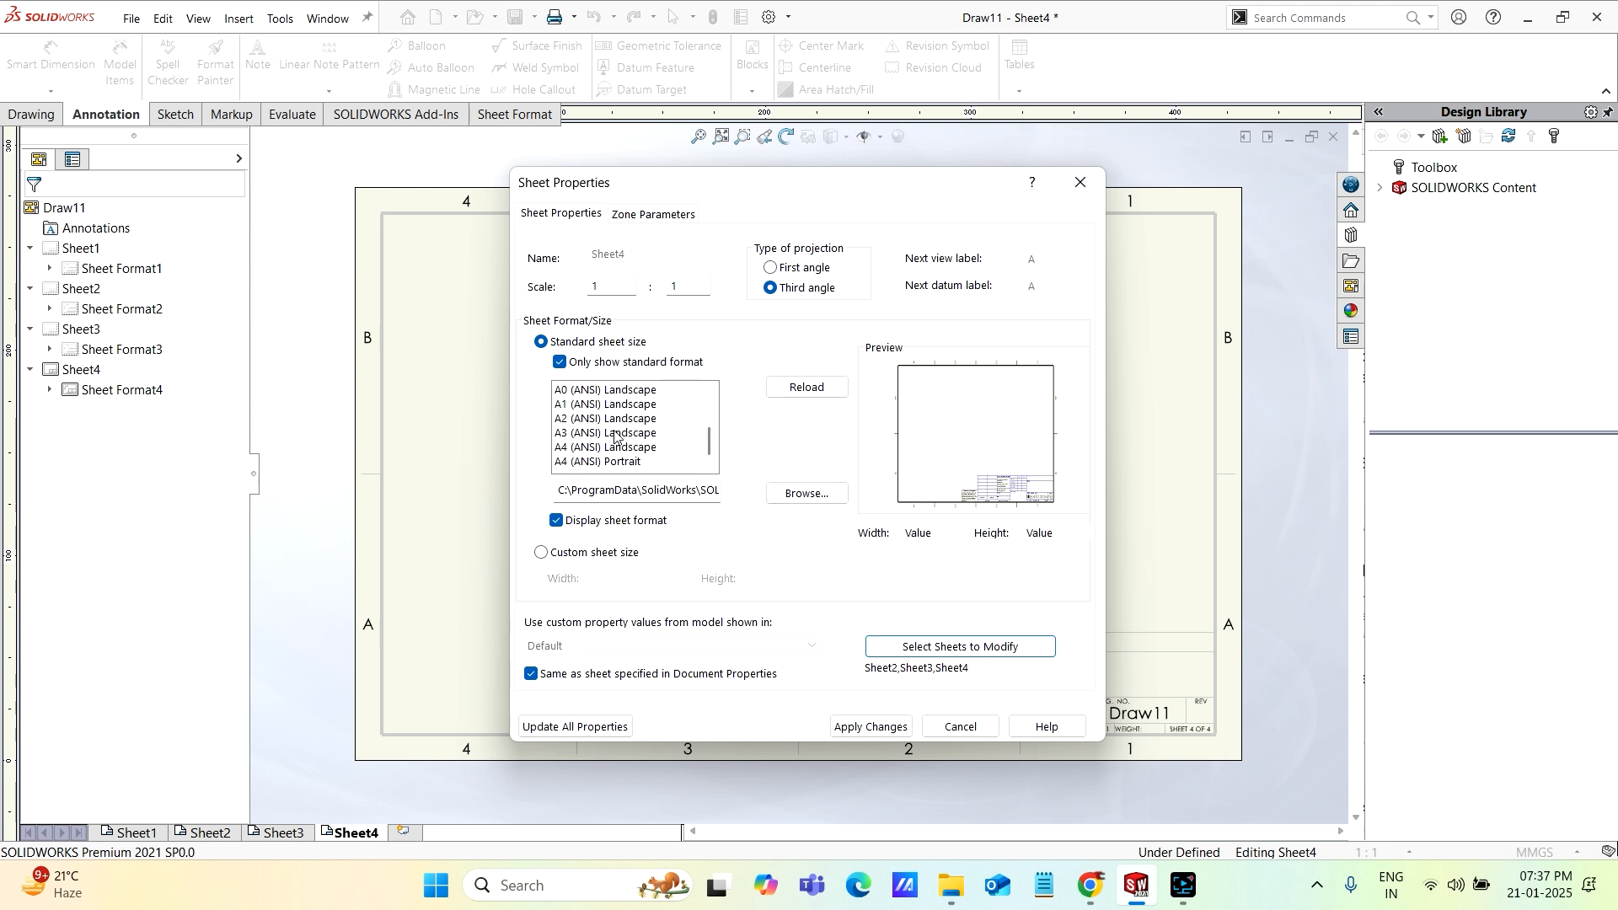
scroll(606, 431, "up", 3)
scroll(606, 432, "down", 3)
left_click(560, 362)
scroll(641, 430, "down", 8)
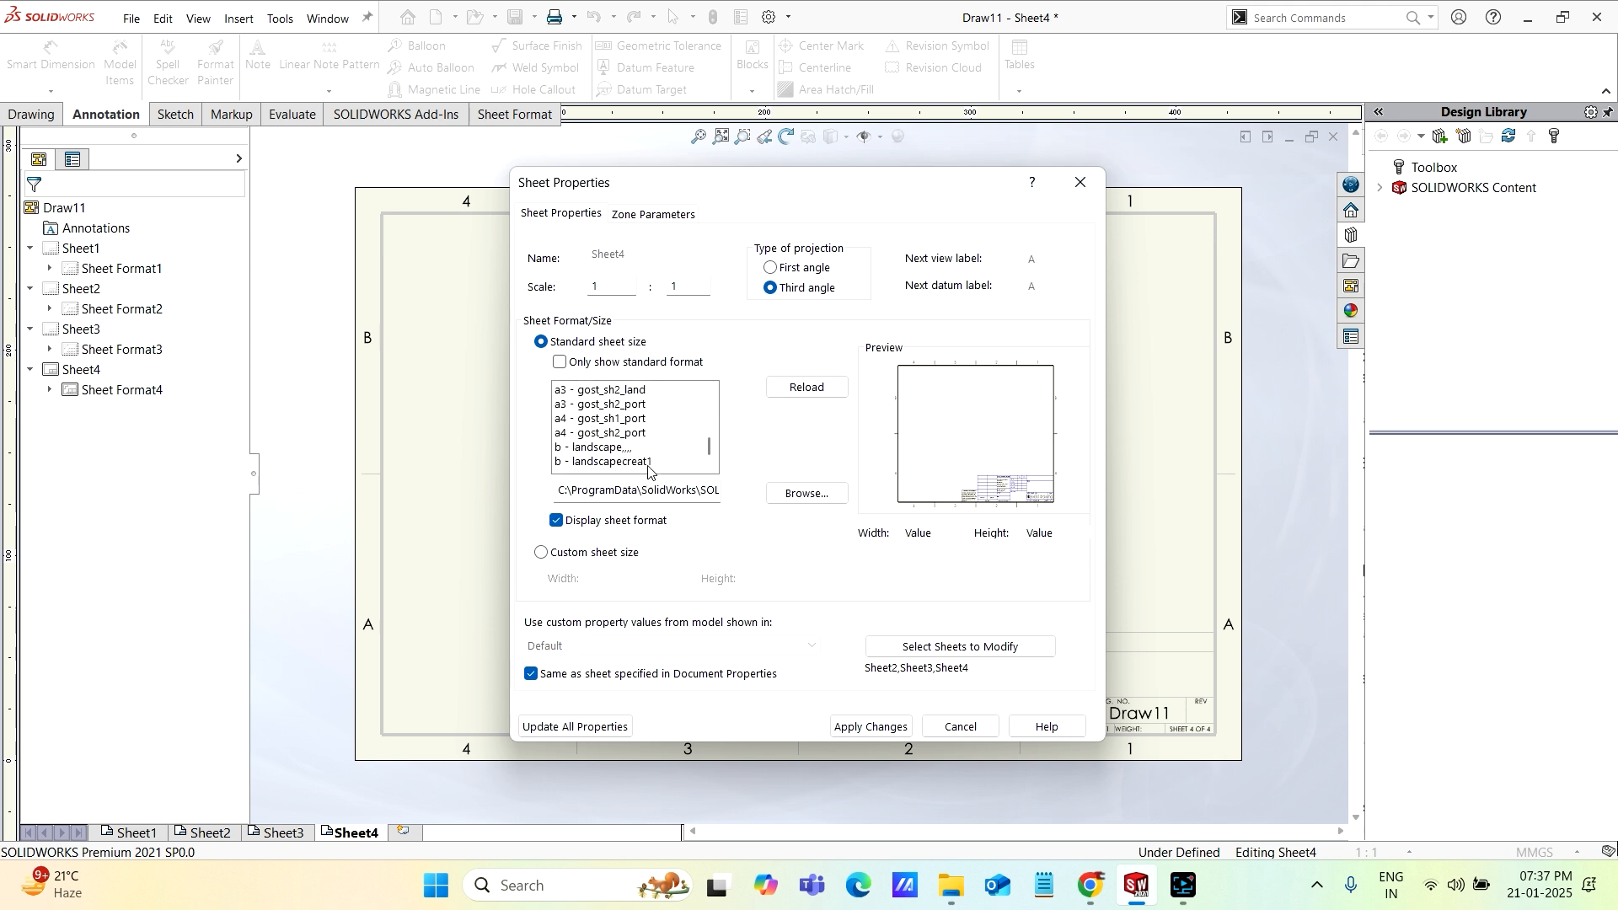
left_click(603, 466)
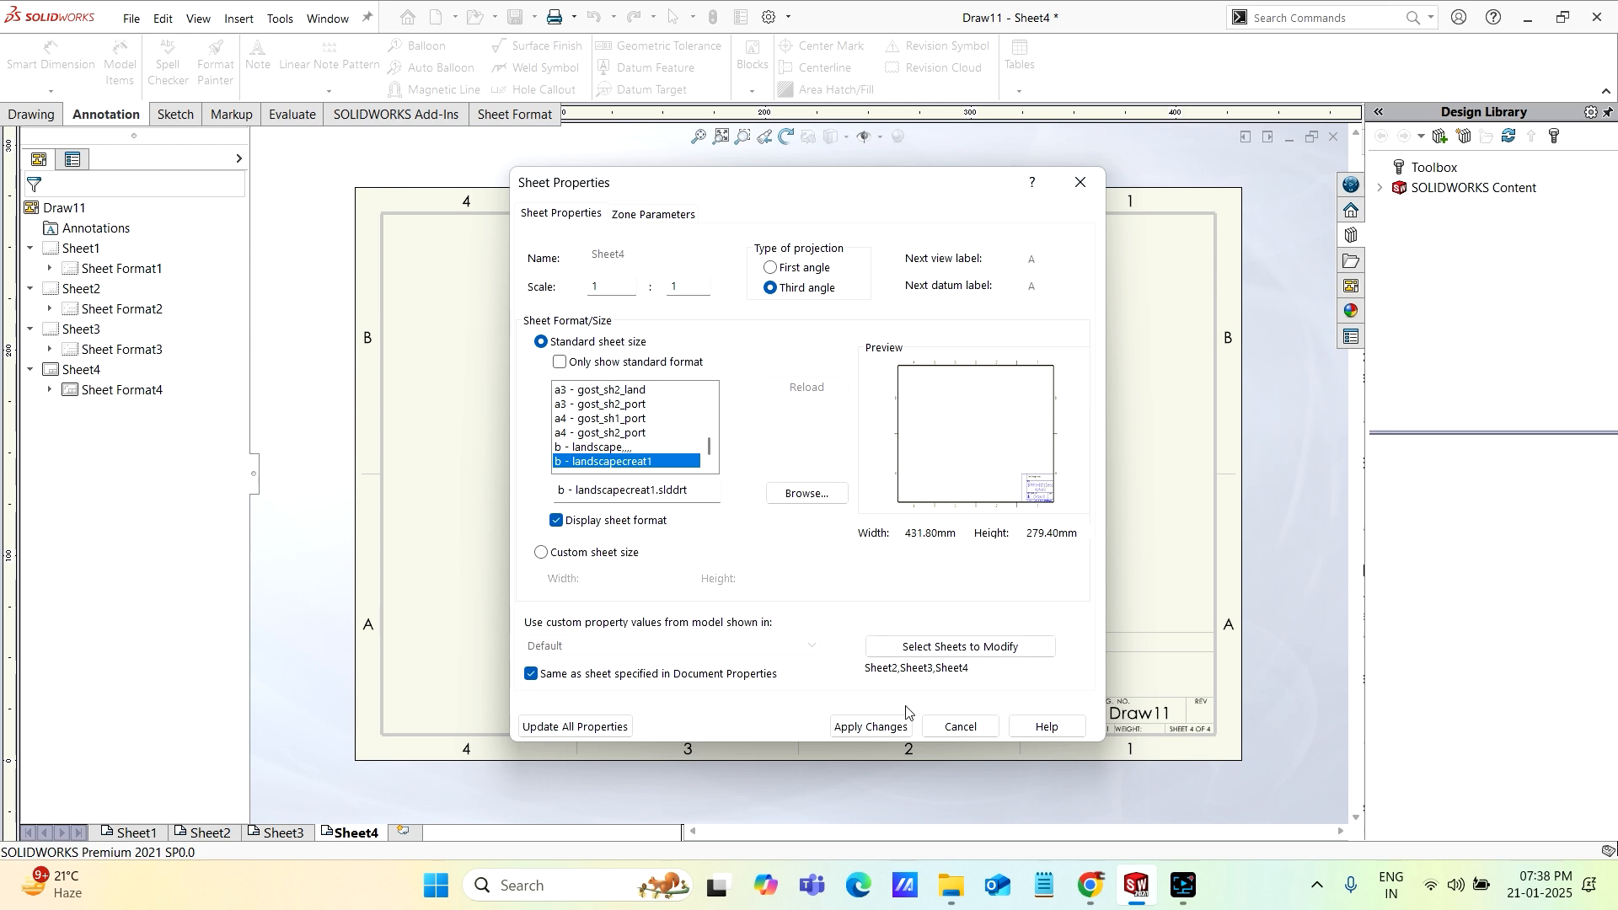
left_click(873, 730)
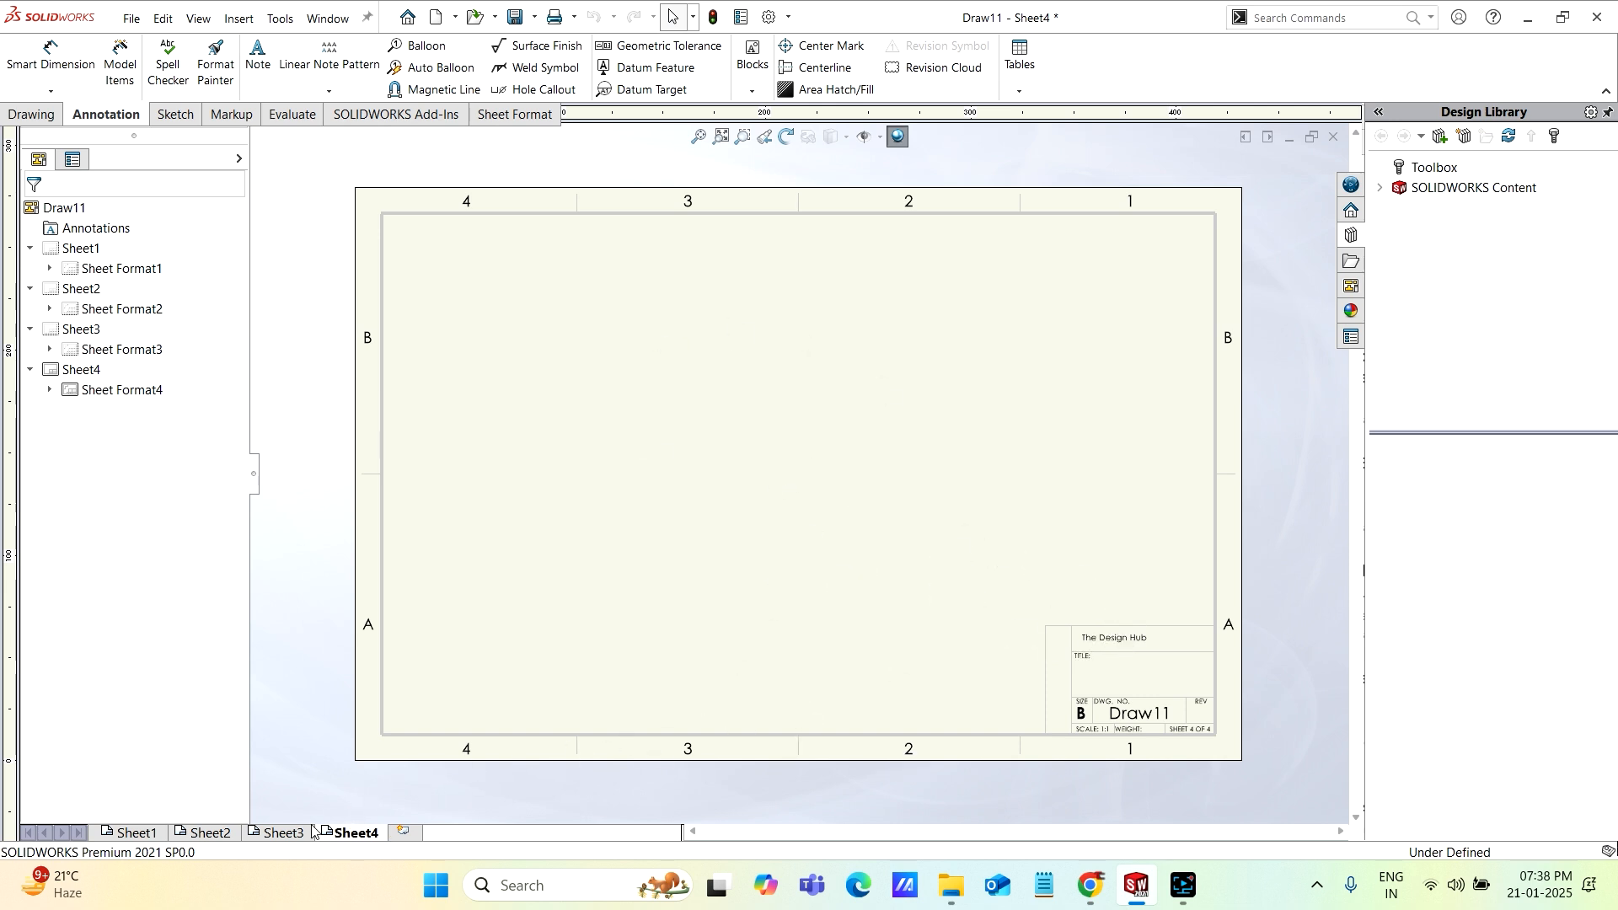
Compare the title blocks of Sheet1, Sheet2, Sheet3 and Sheet4 to check which sheet format each one uses
left_click(285, 833)
key("z")
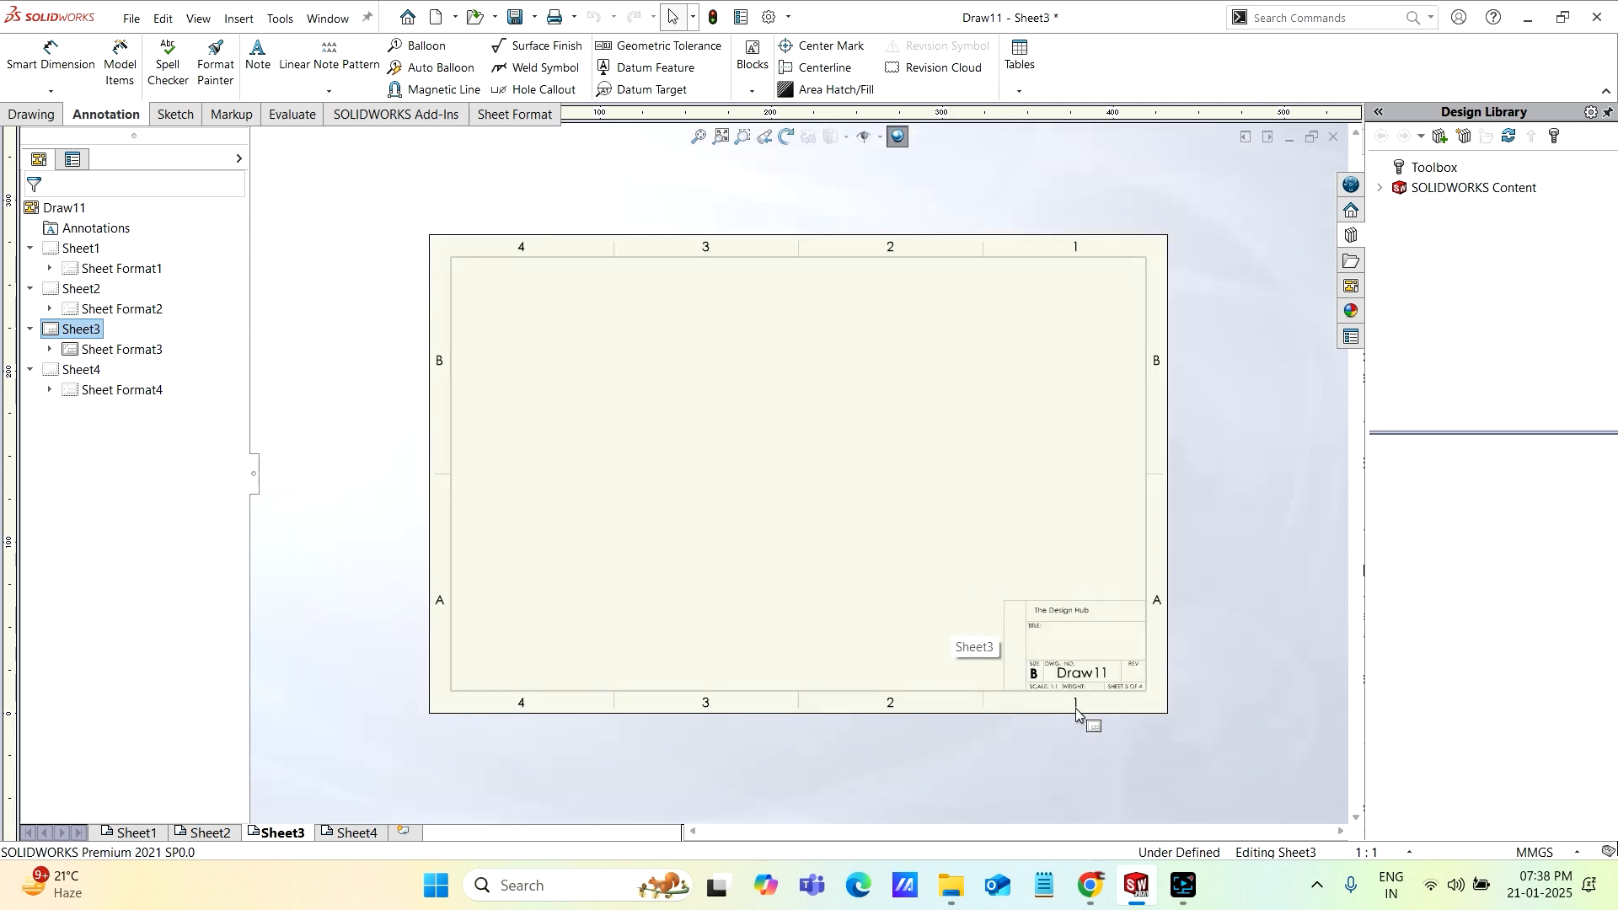
left_click(210, 834)
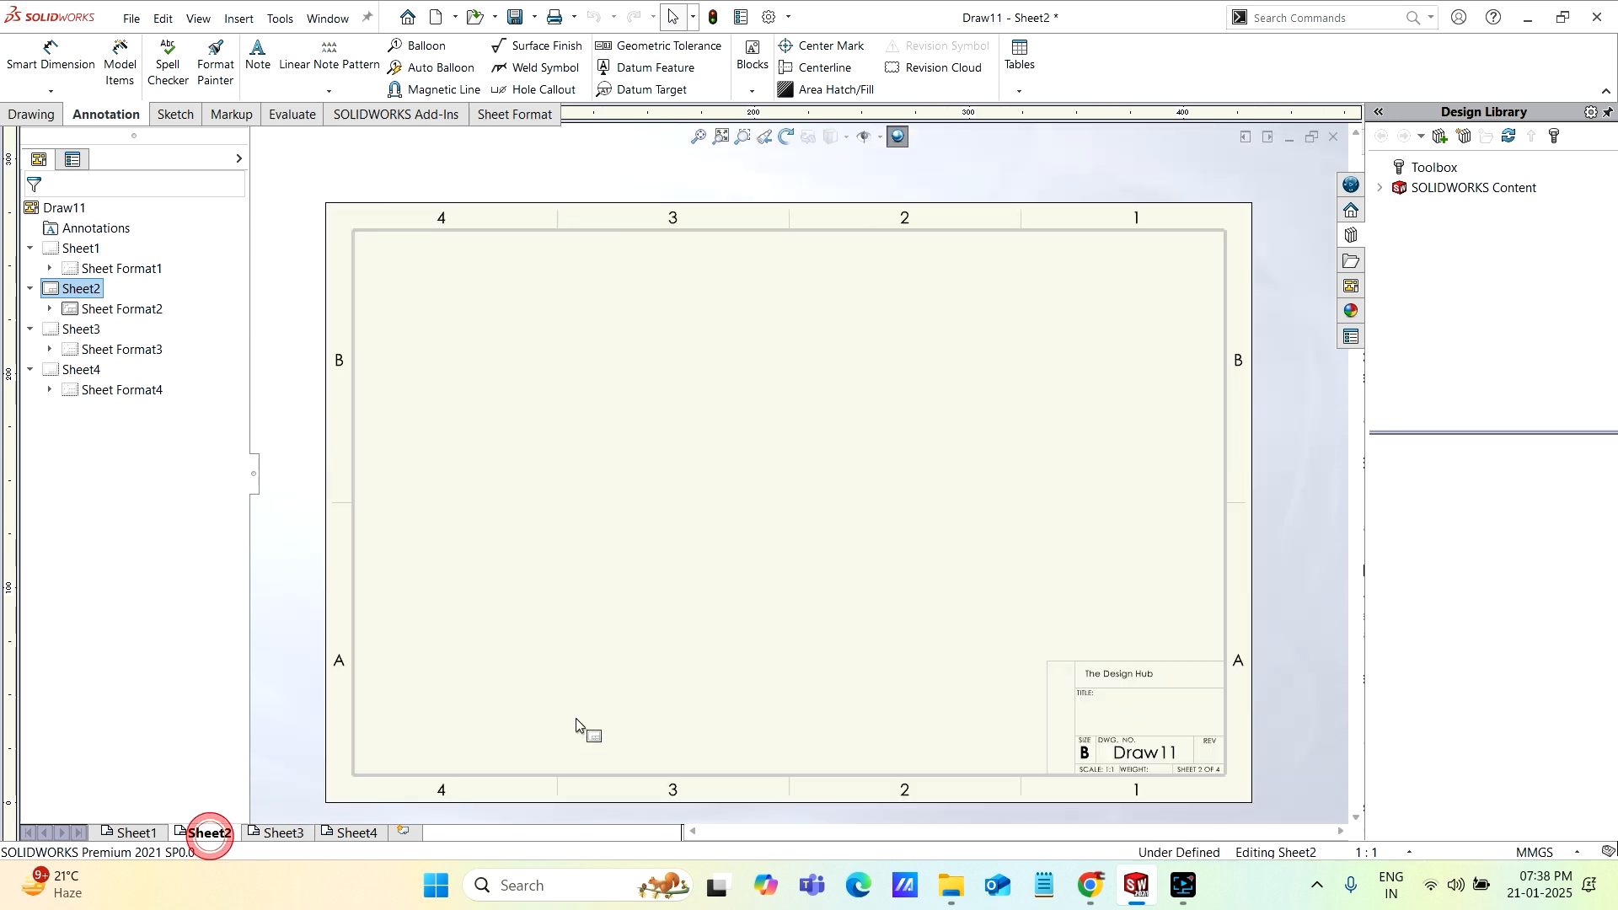
left_click(138, 833)
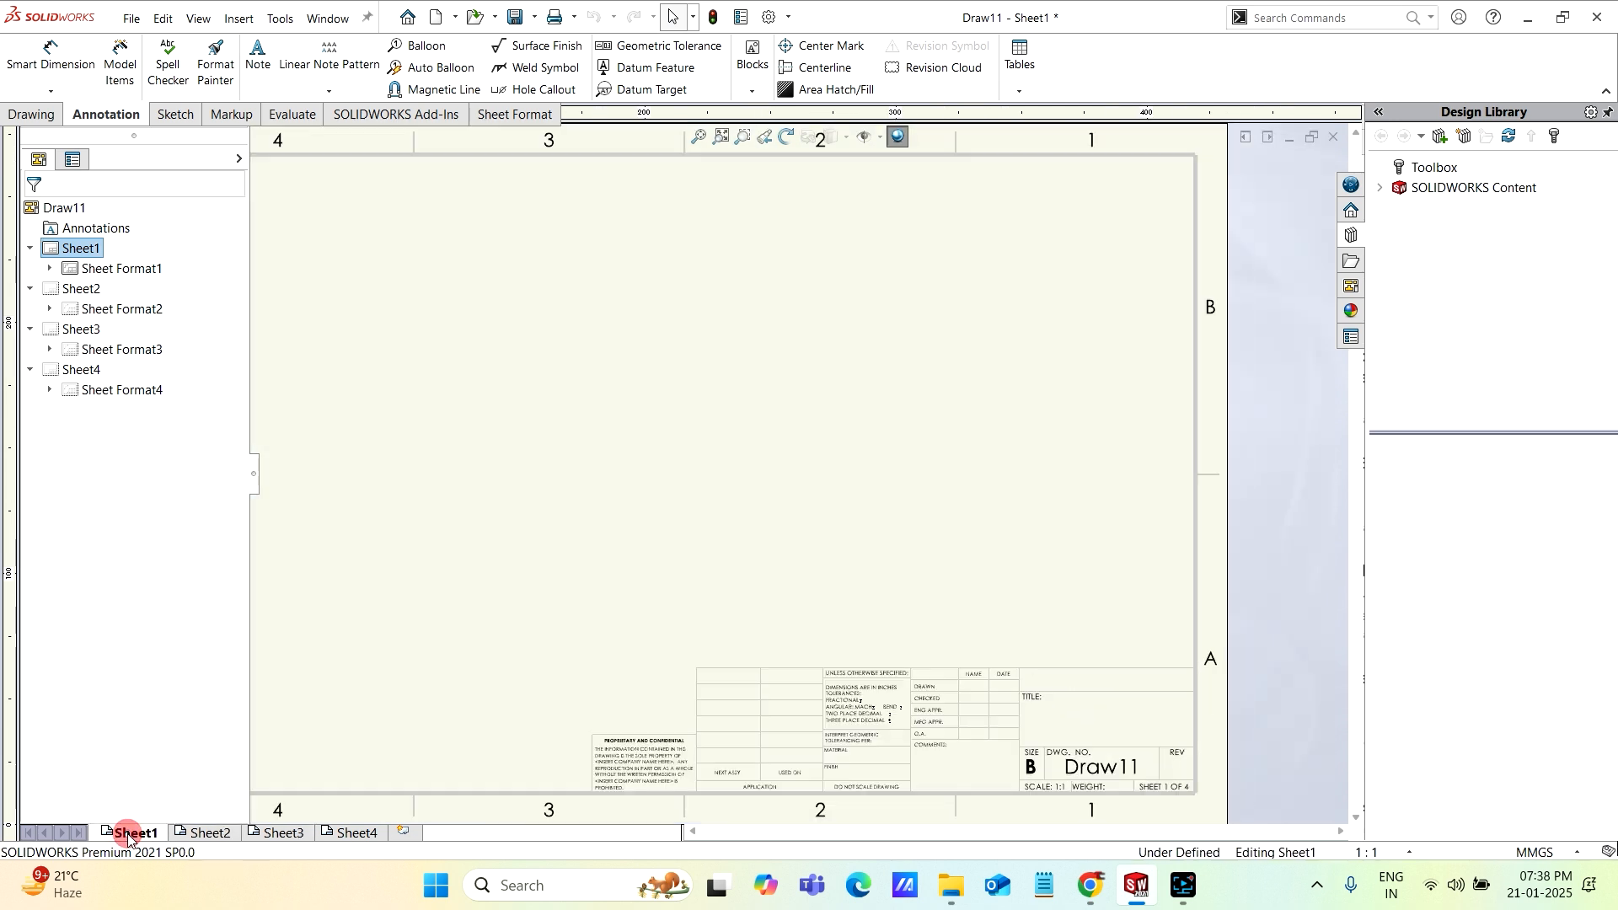
key("f")
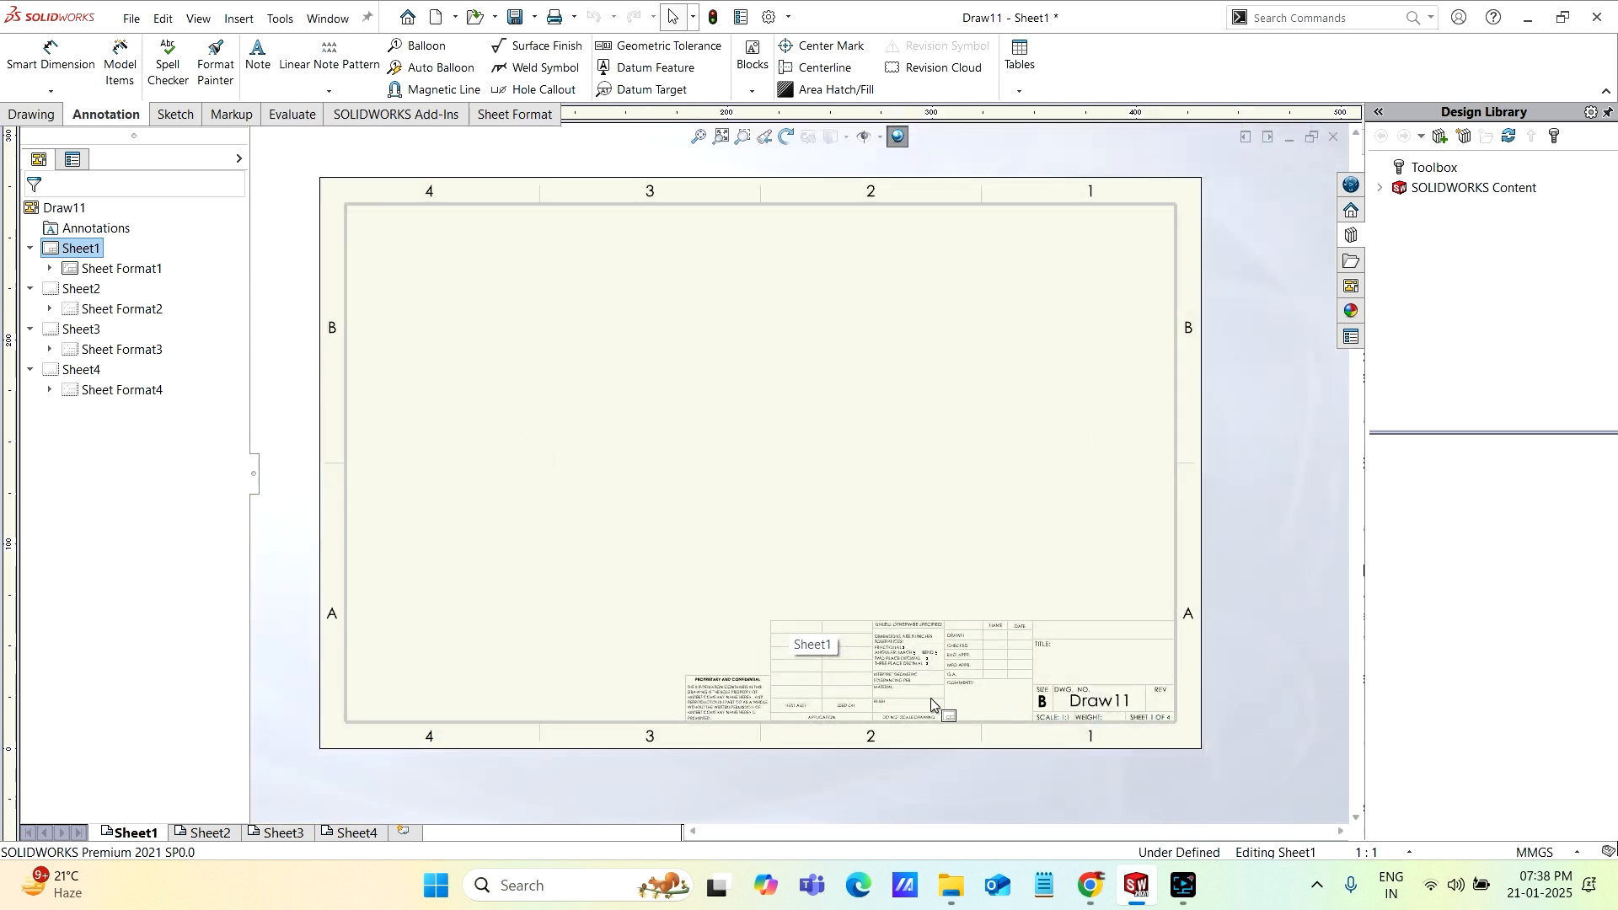
left_click(212, 835)
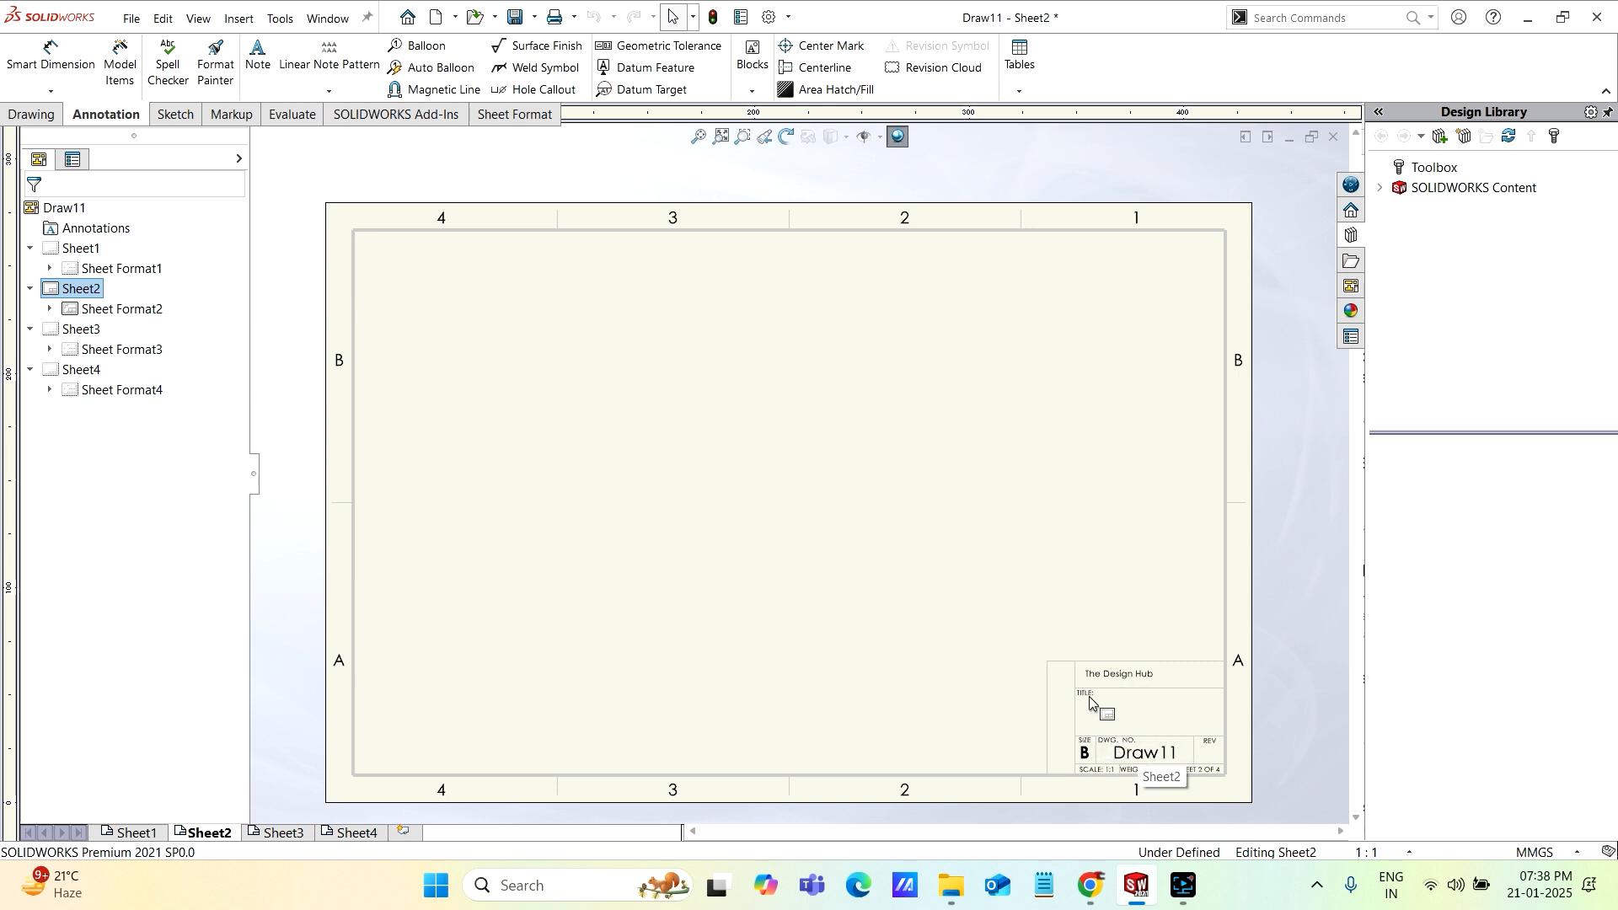
left_click(354, 832)
left_click(283, 832)
left_click(348, 834)
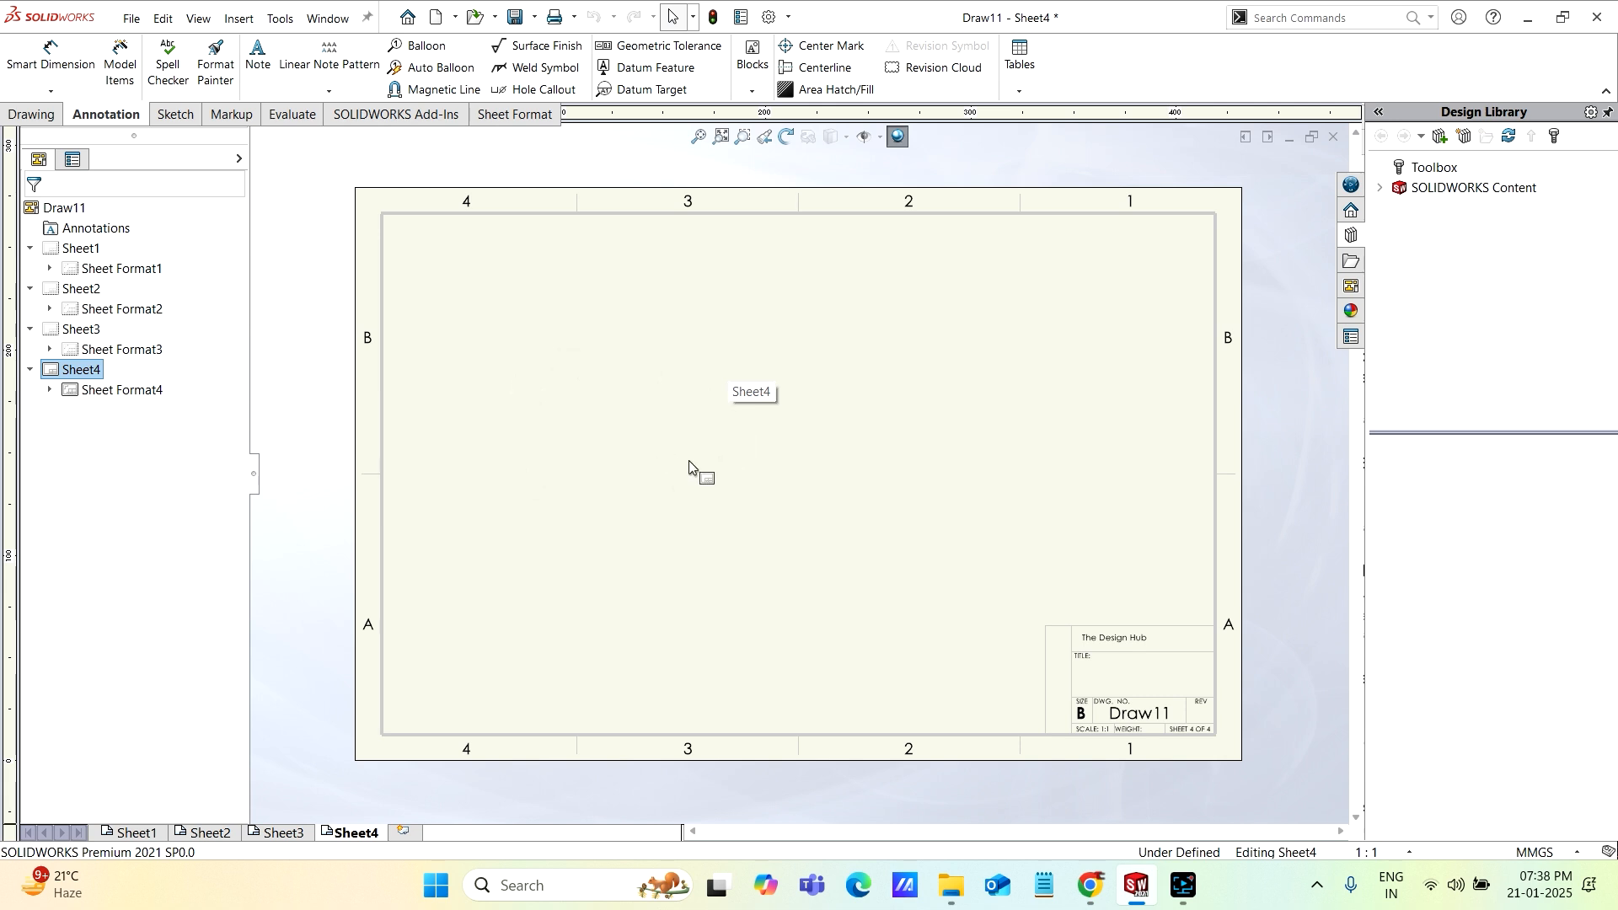
scroll(761, 426, "down", 2)
scroll(761, 426, "up", 3)
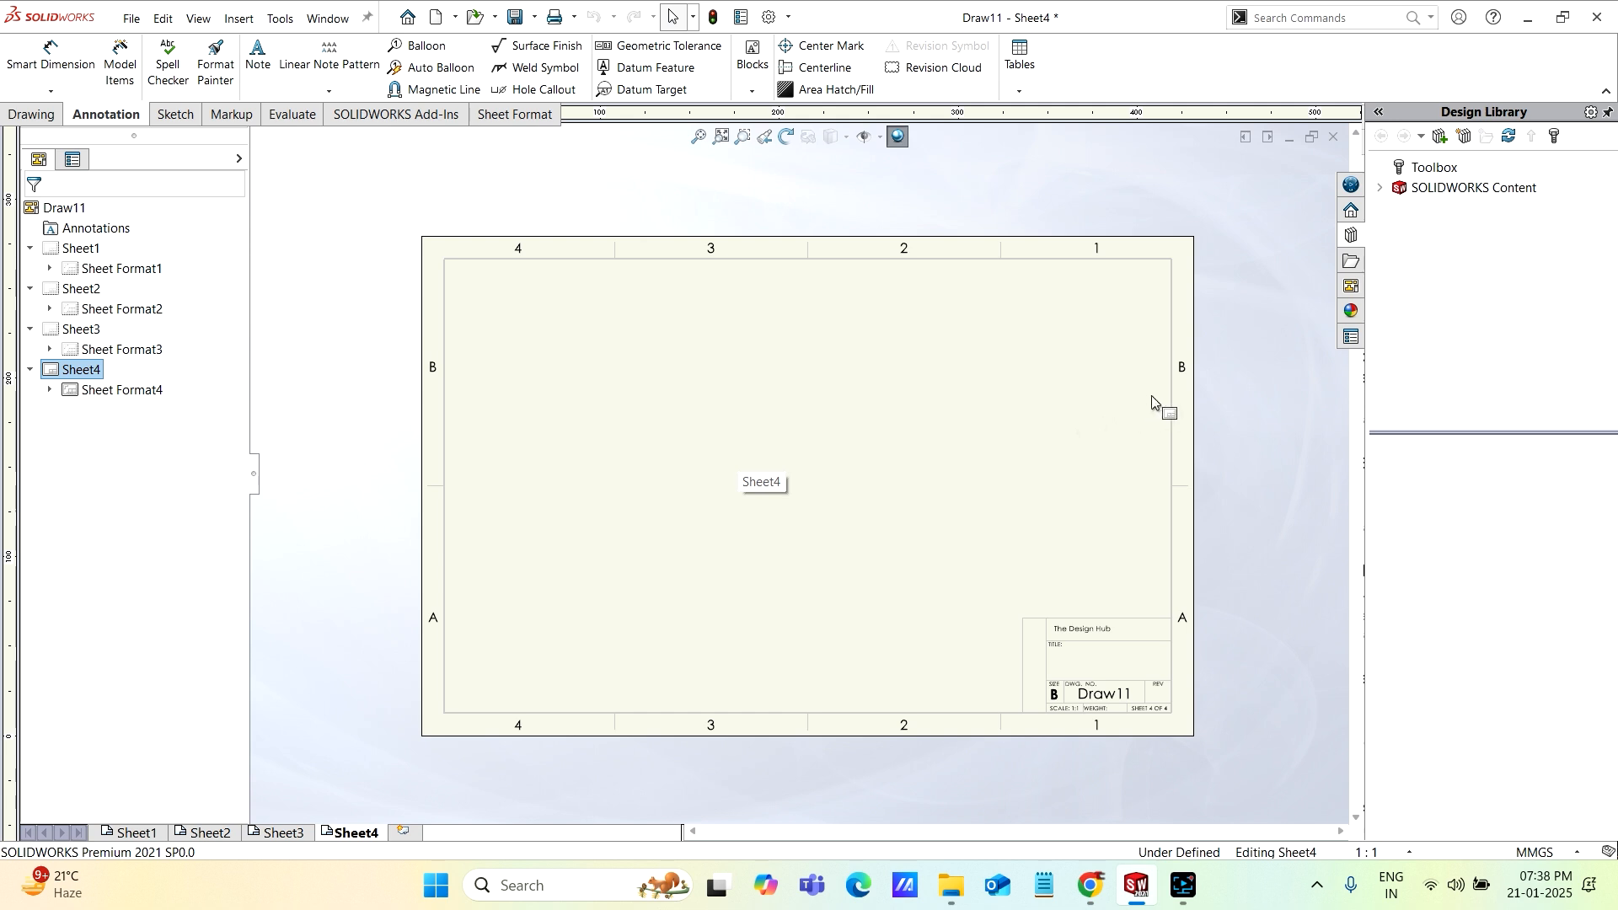
scroll(841, 309, "down", 1)
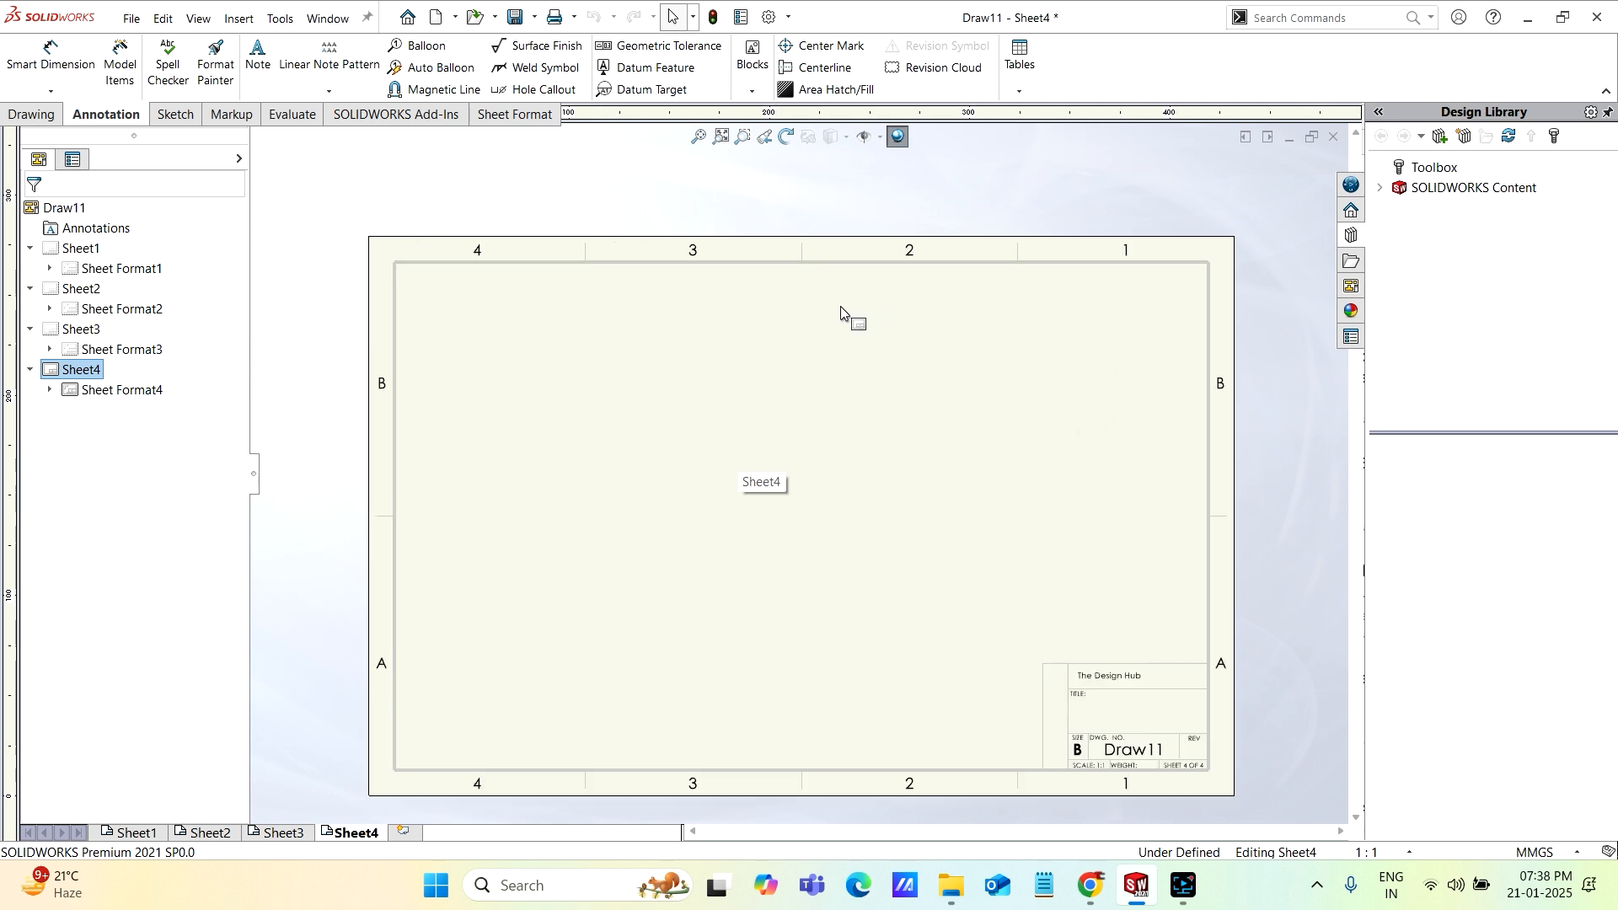
scroll(824, 447, "up", 2)
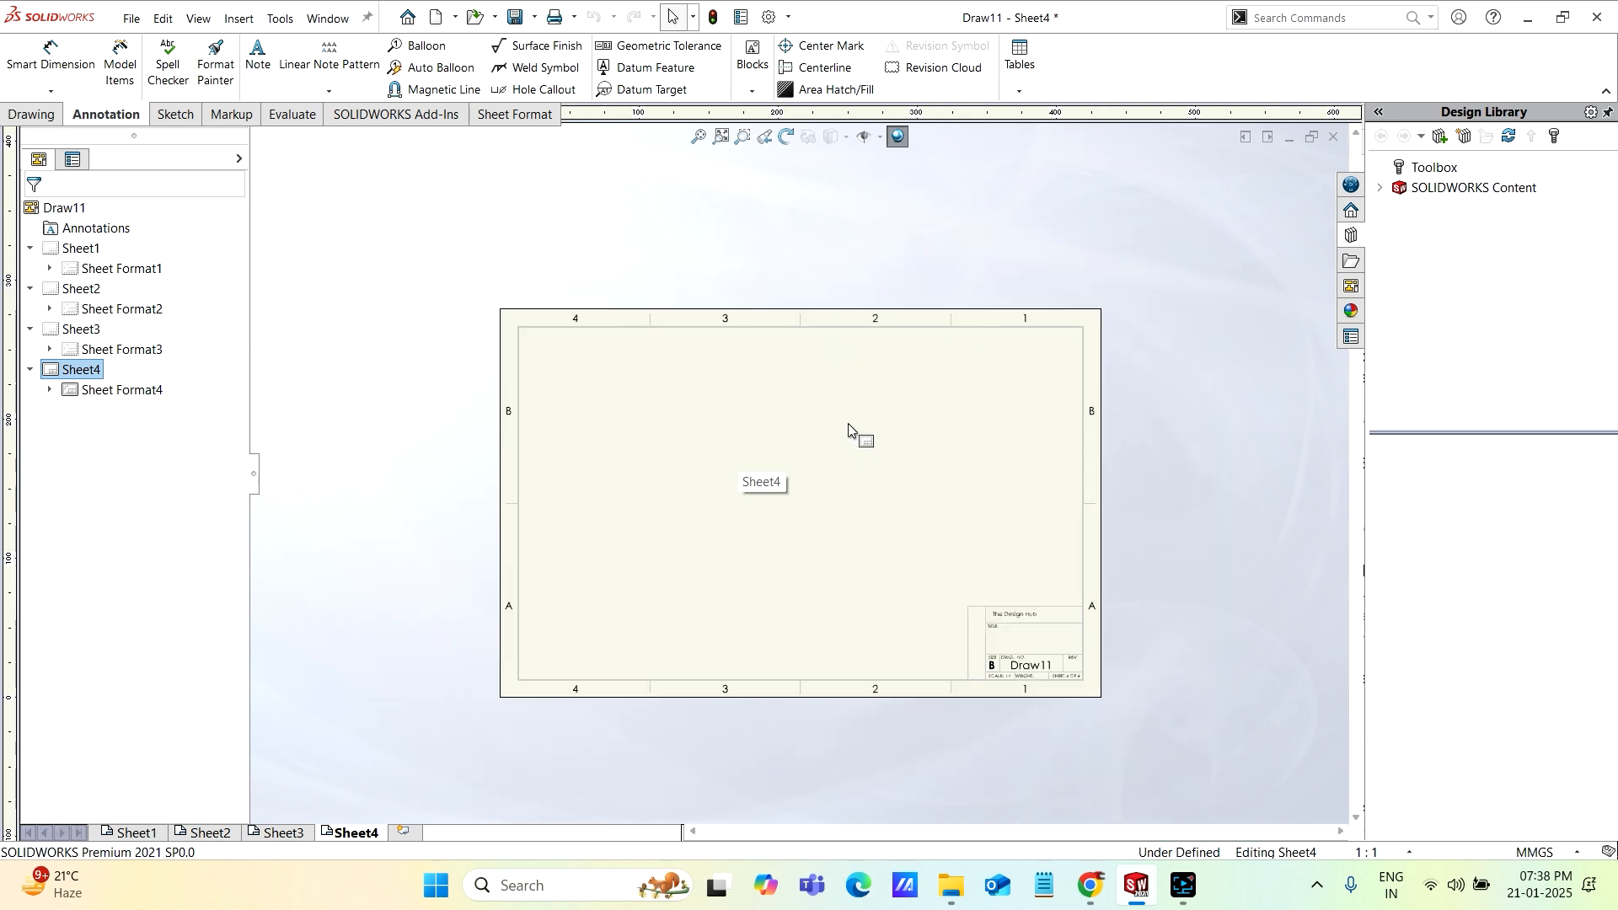